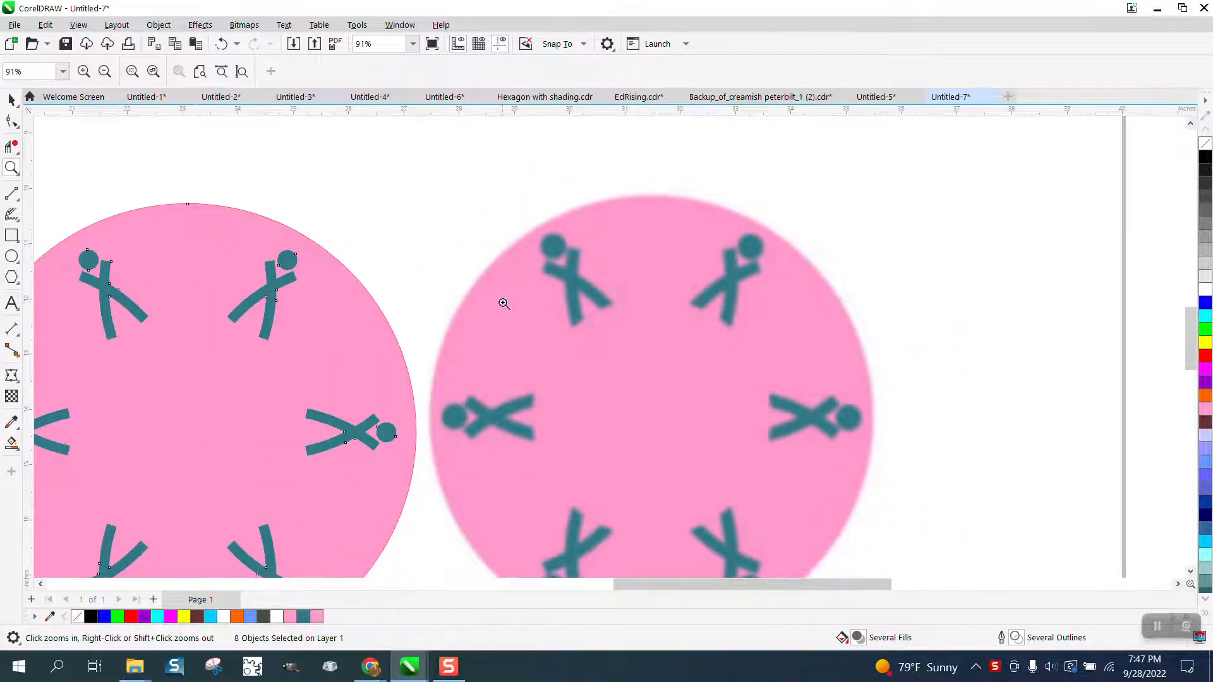
Step: Move the vector circle of figures left and the blurry bitmap version right, leaving an open gap between them
drag(224, 228, 365, 359)
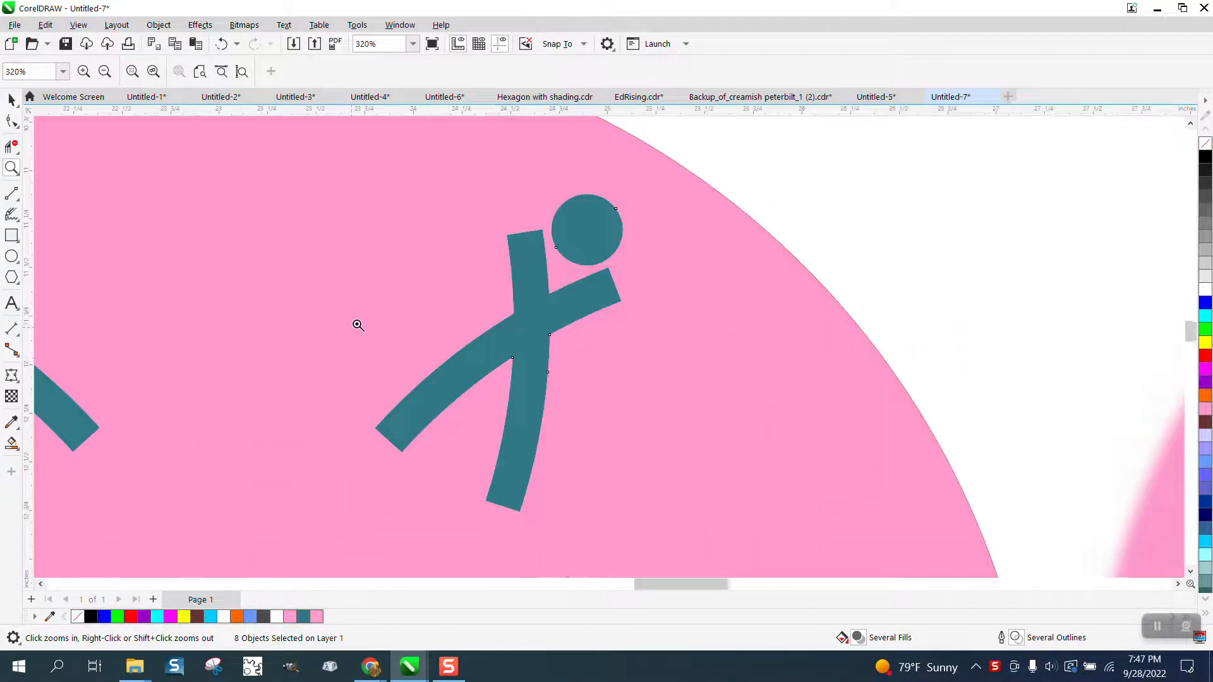
scroll(382, 295, down, 5)
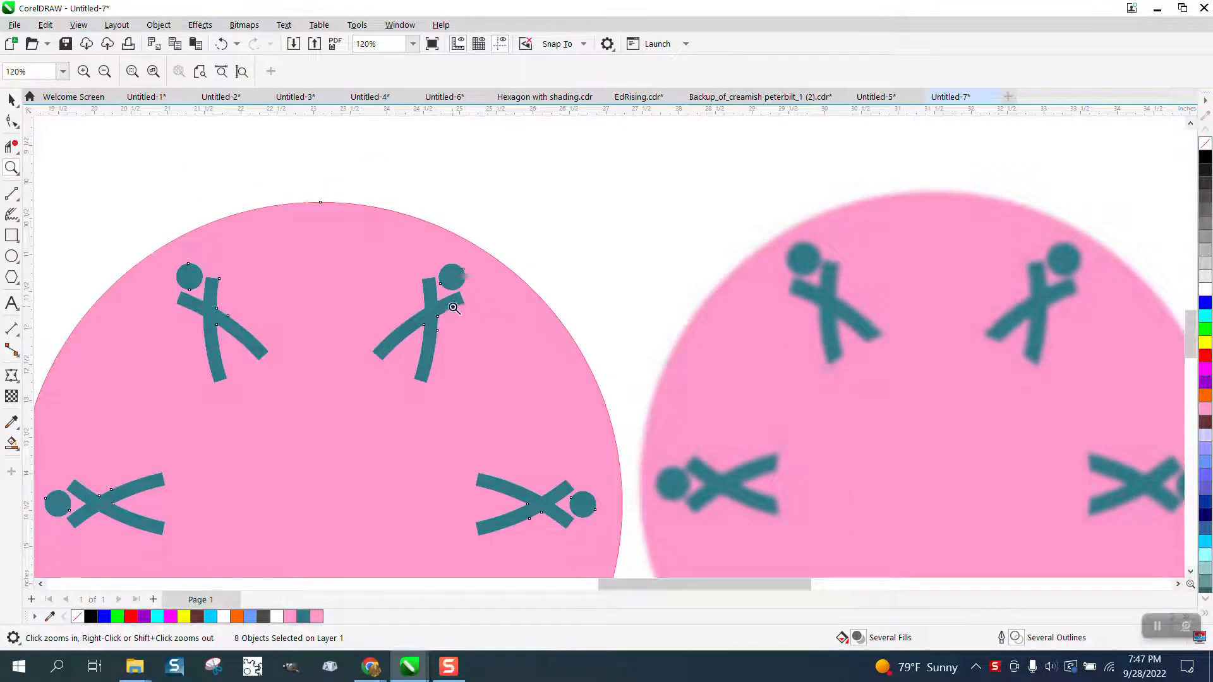
scroll(833, 307, down, 2)
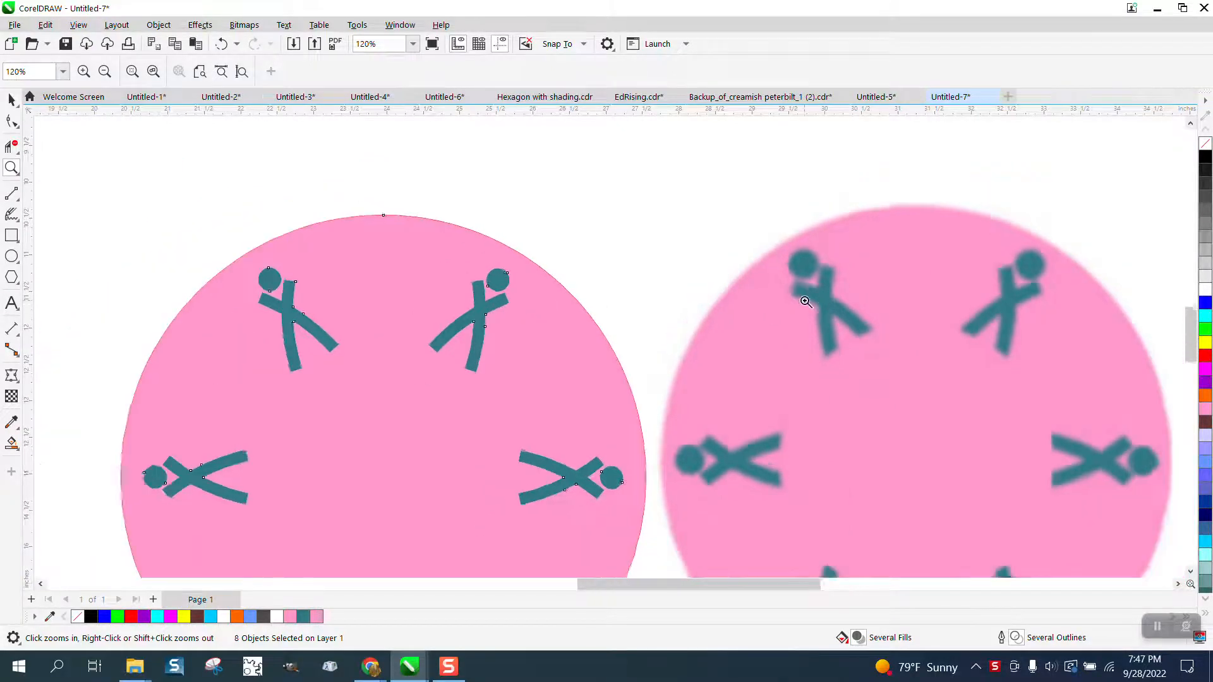
click(11, 100)
drag(339, 178, 779, 563)
drag(563, 321, 224, 297)
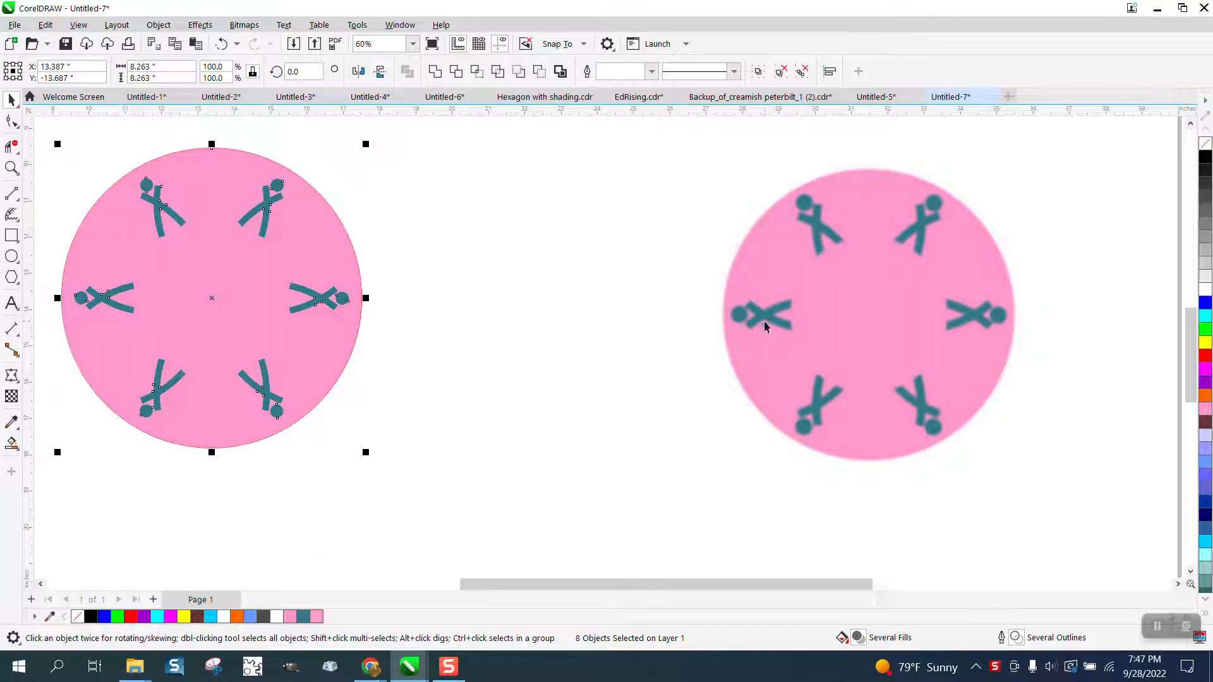
drag(765, 325, 886, 321)
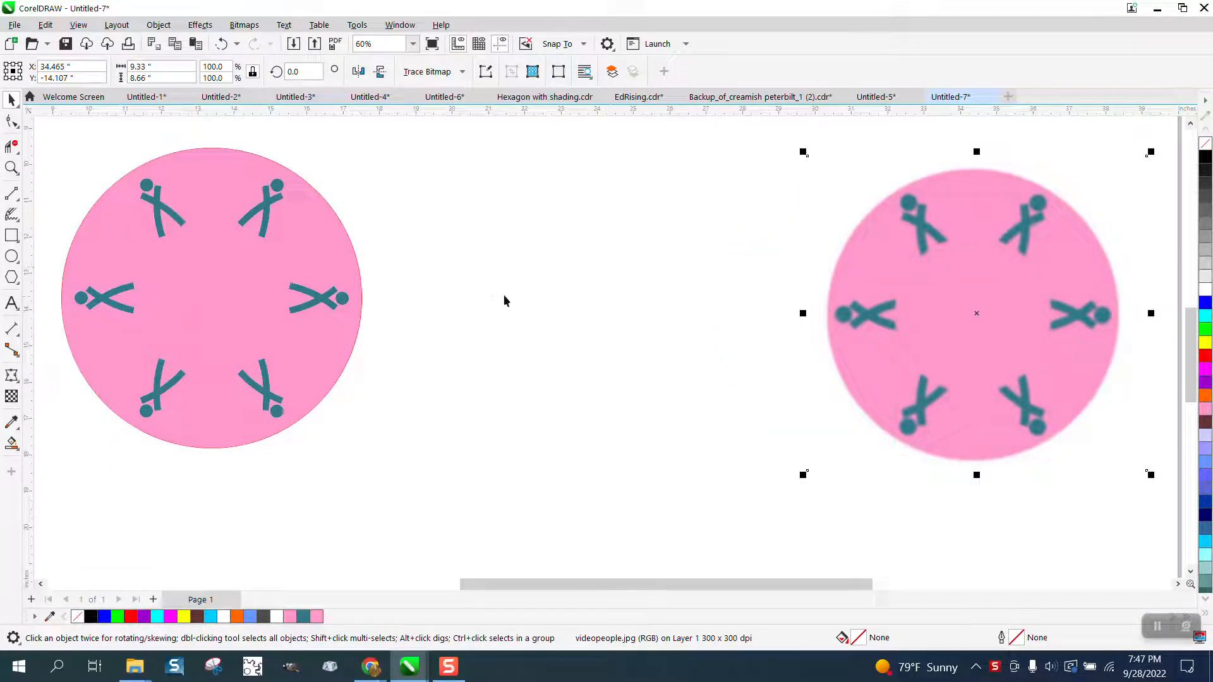
Step: Trace the long diagonal limb of the bitmap's upper-left figure with a 3-point curve
click(11, 167)
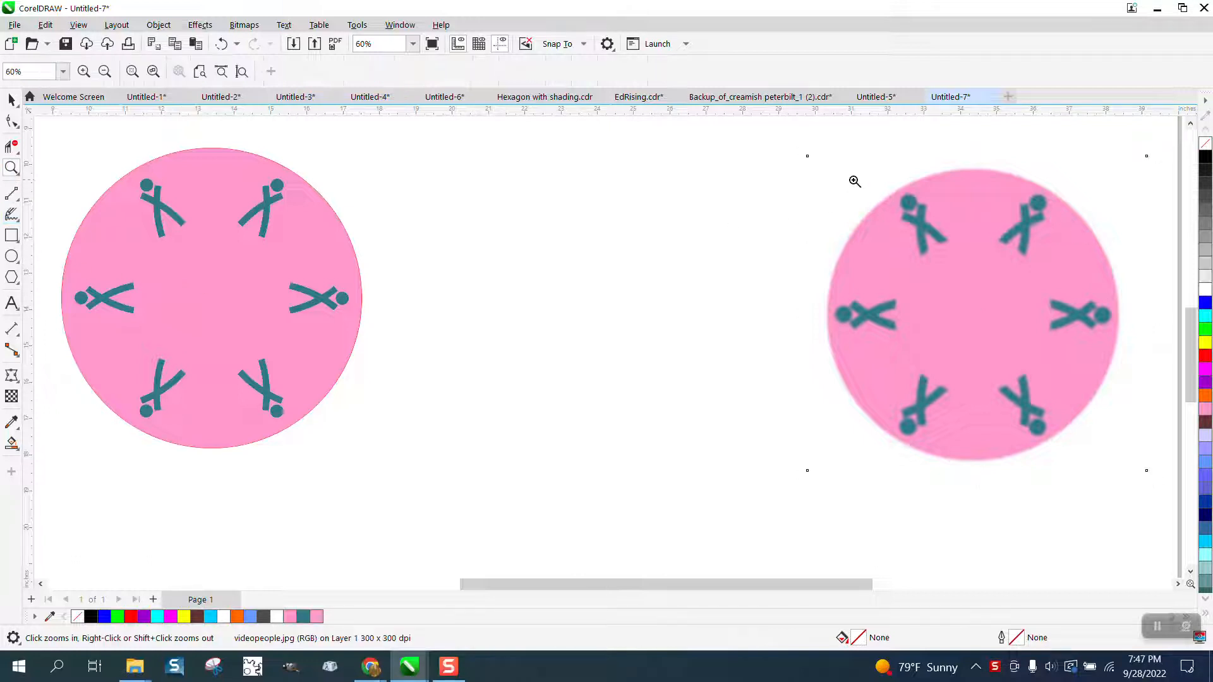
drag(854, 181, 1047, 317)
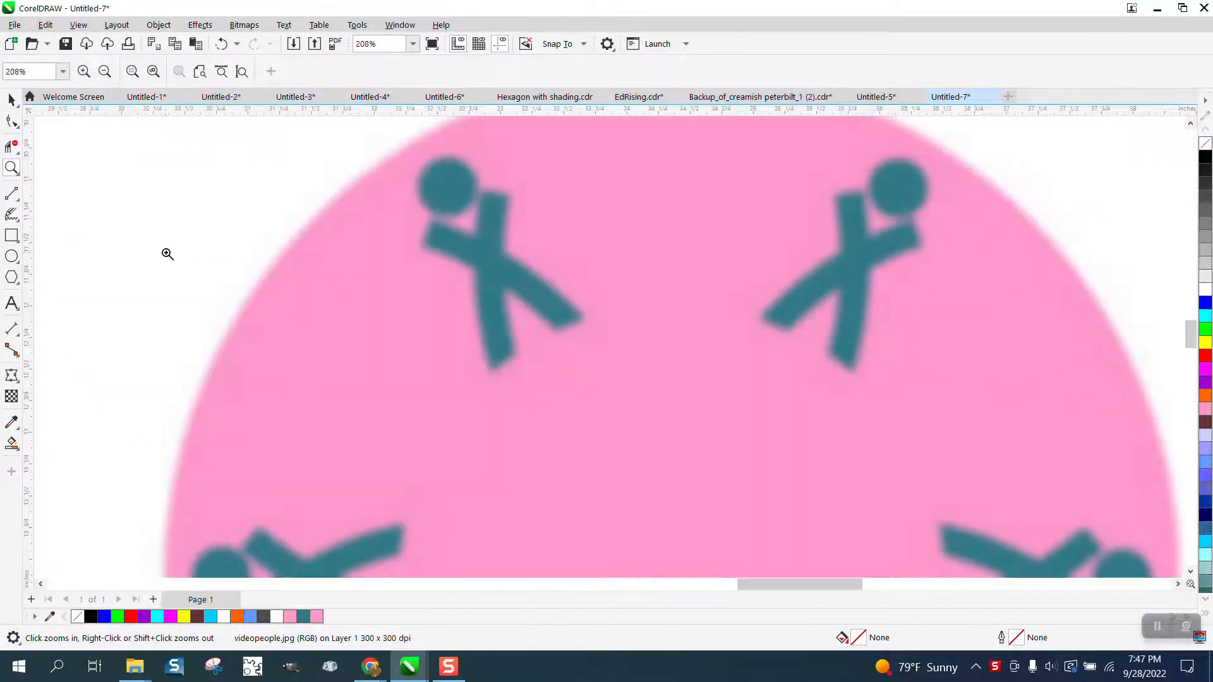
click(19, 216)
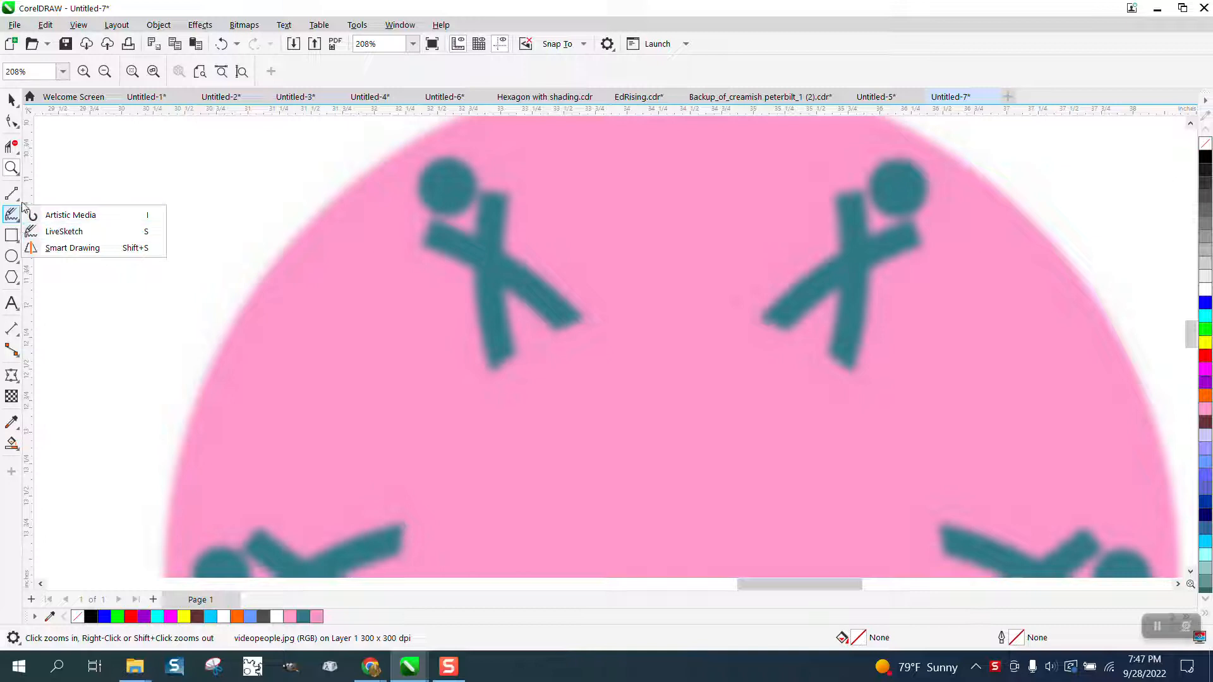
click(19, 198)
click(63, 290)
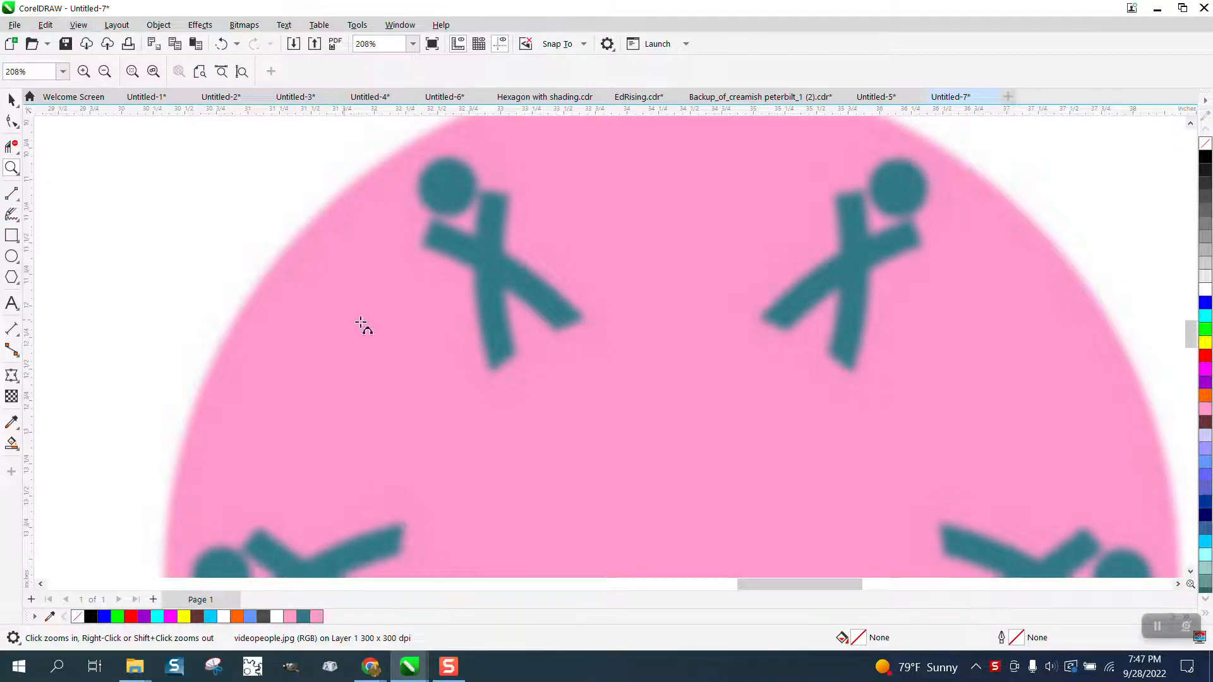
drag(575, 322, 426, 232)
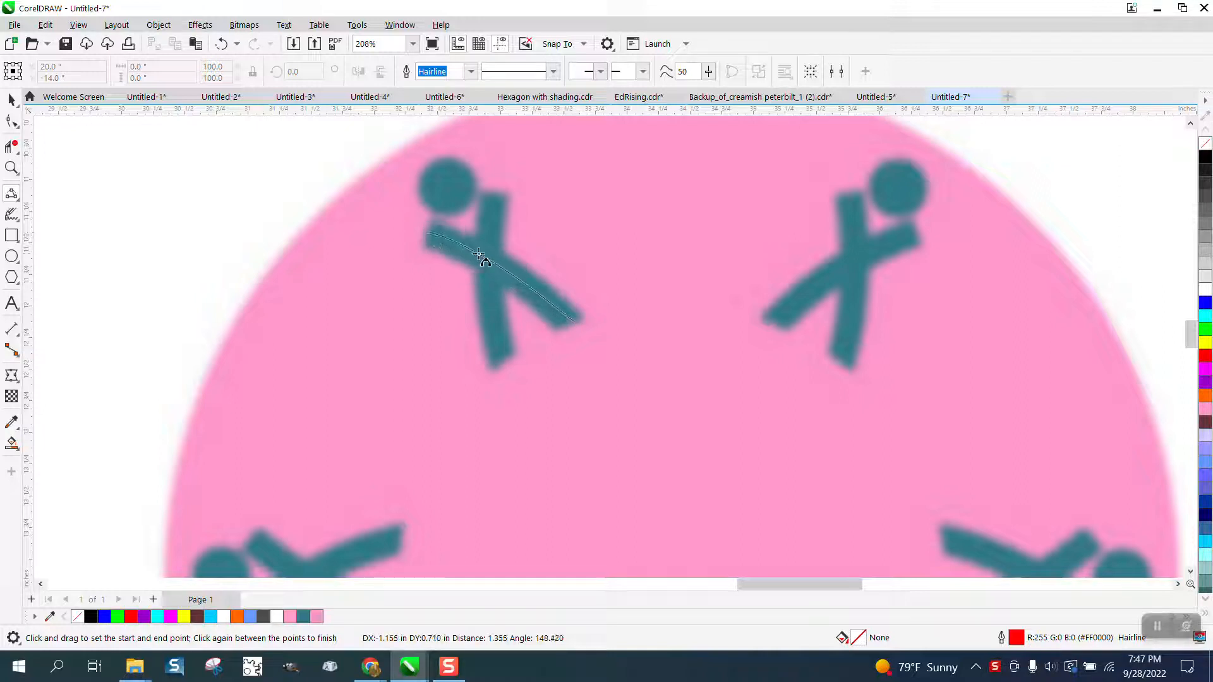
click(486, 256)
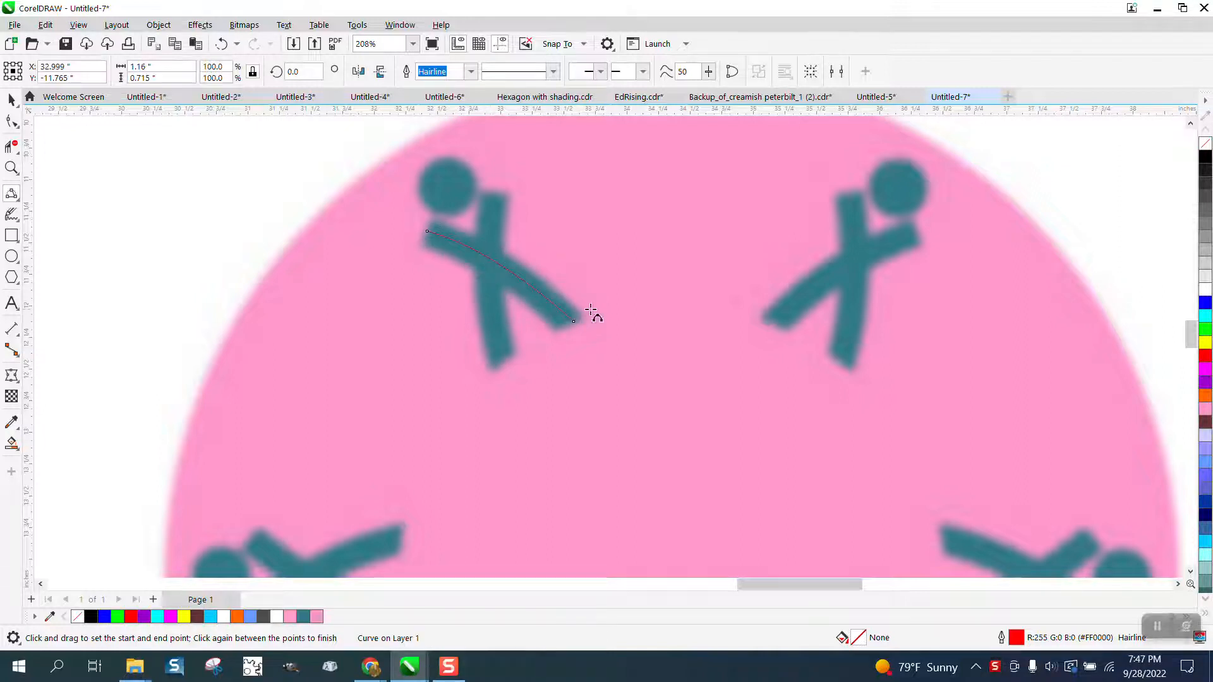
click(8, 102)
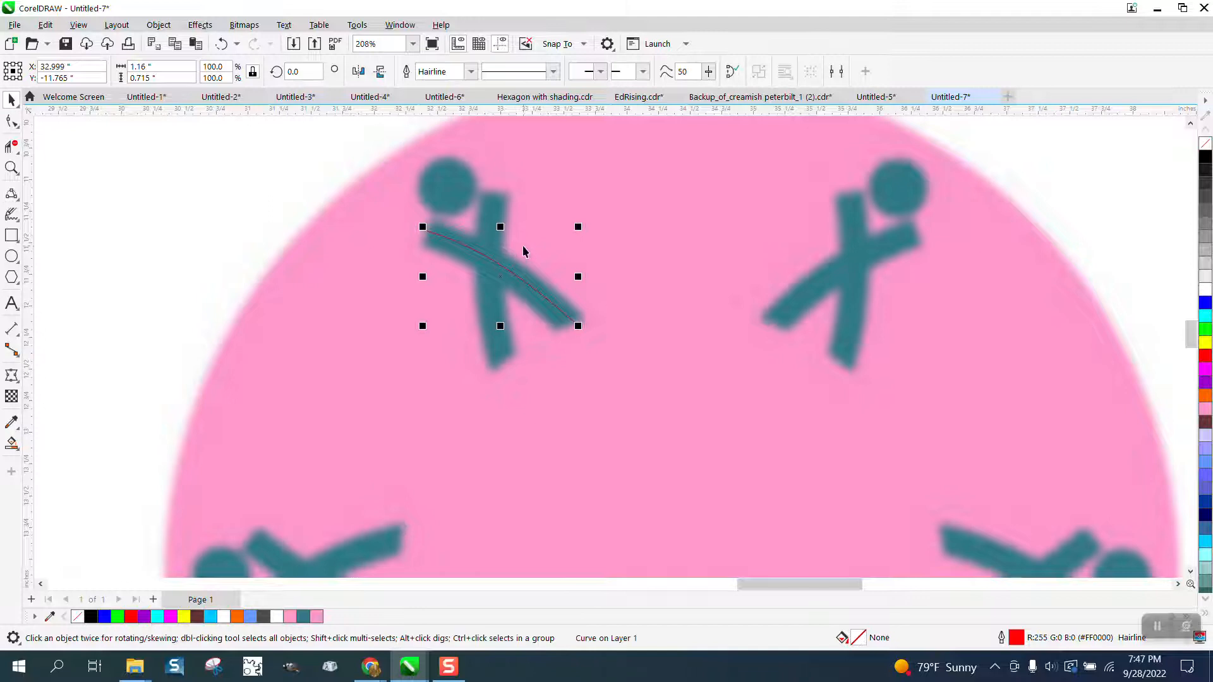
click(358, 71)
click(607, 270)
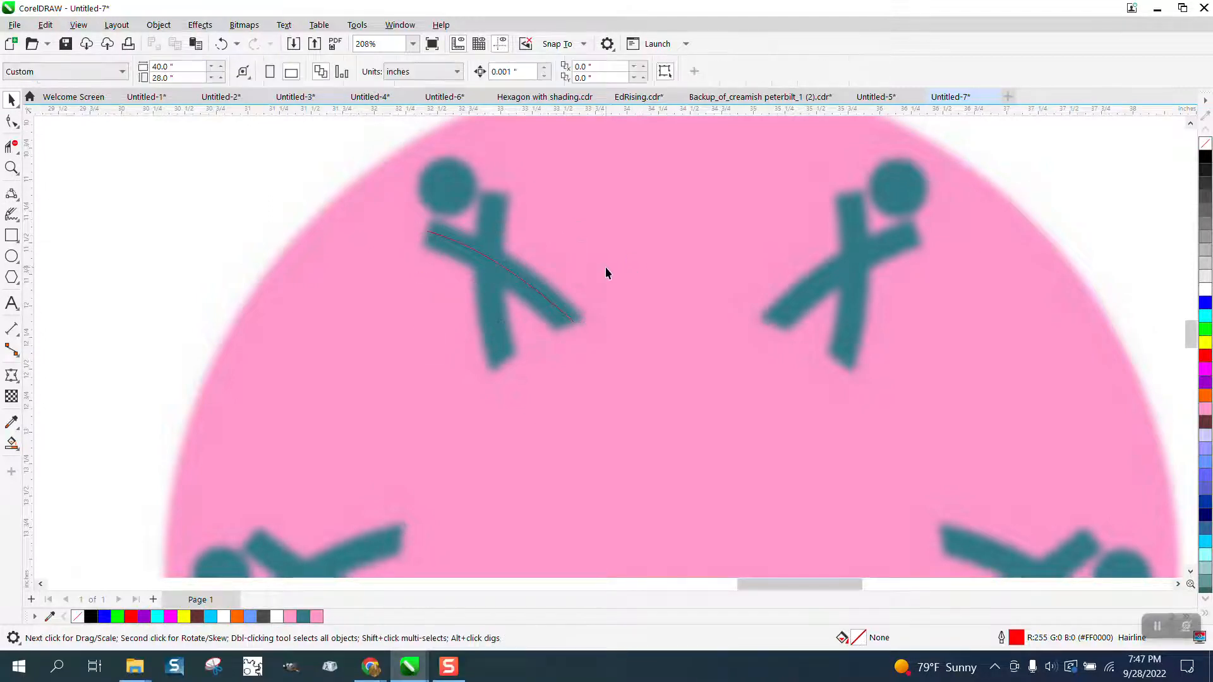
click(507, 272)
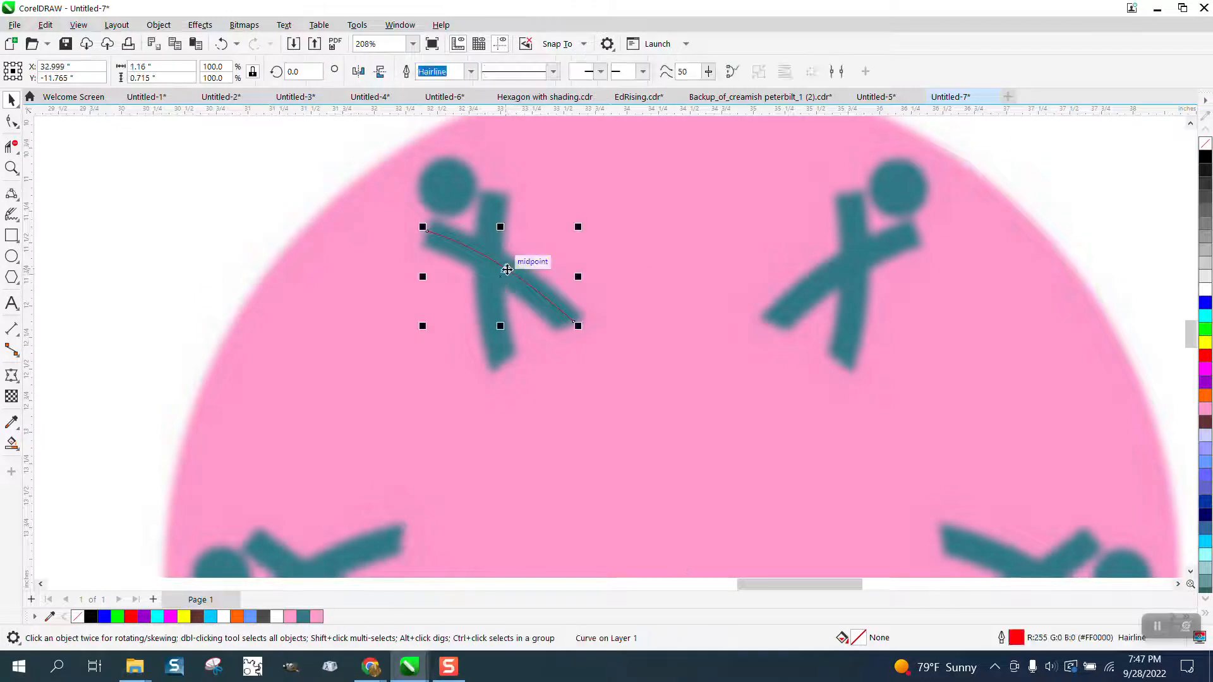
key(Escape)
scroll(555, 265, down, 5)
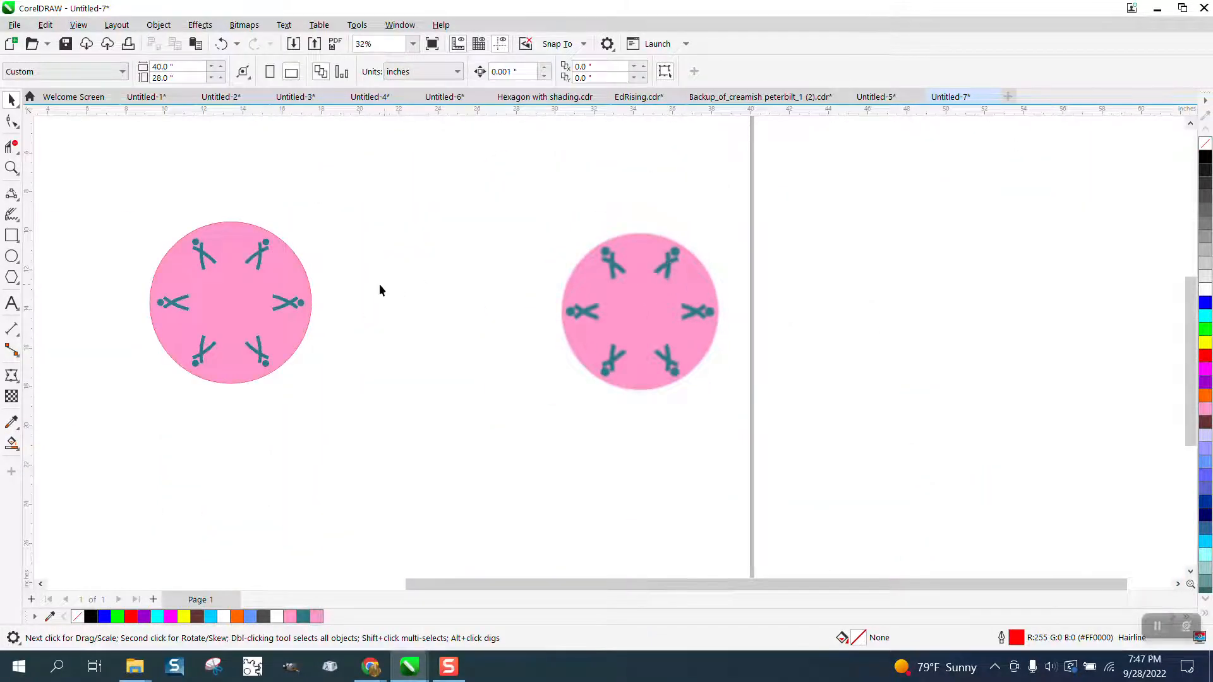
Step: Draw a circle about 9.16 inches in diameter between the two artworks and centre it on the page
click(12, 257)
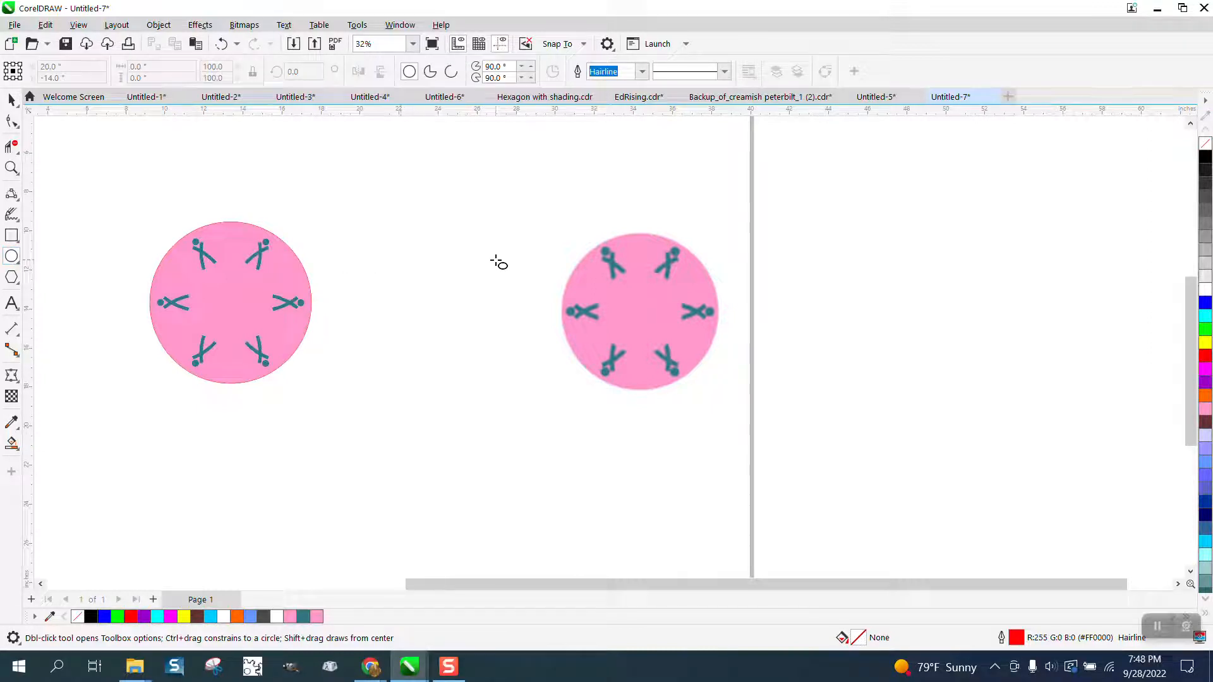
drag(541, 249, 365, 423)
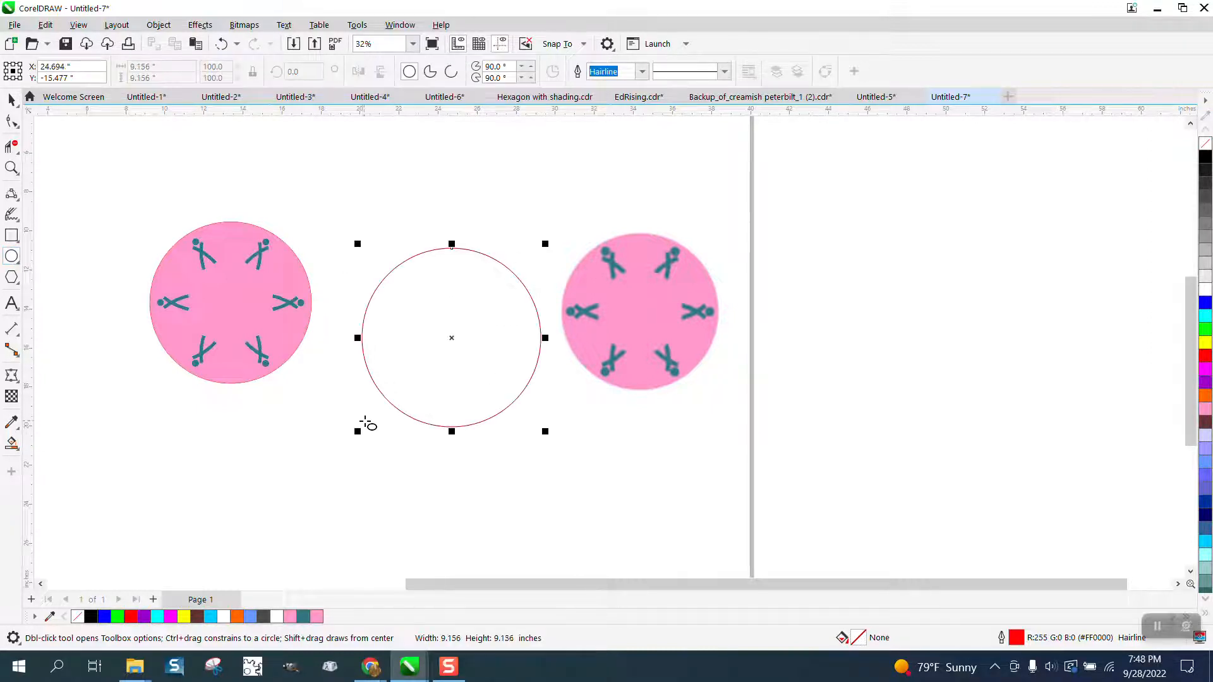
key(p)
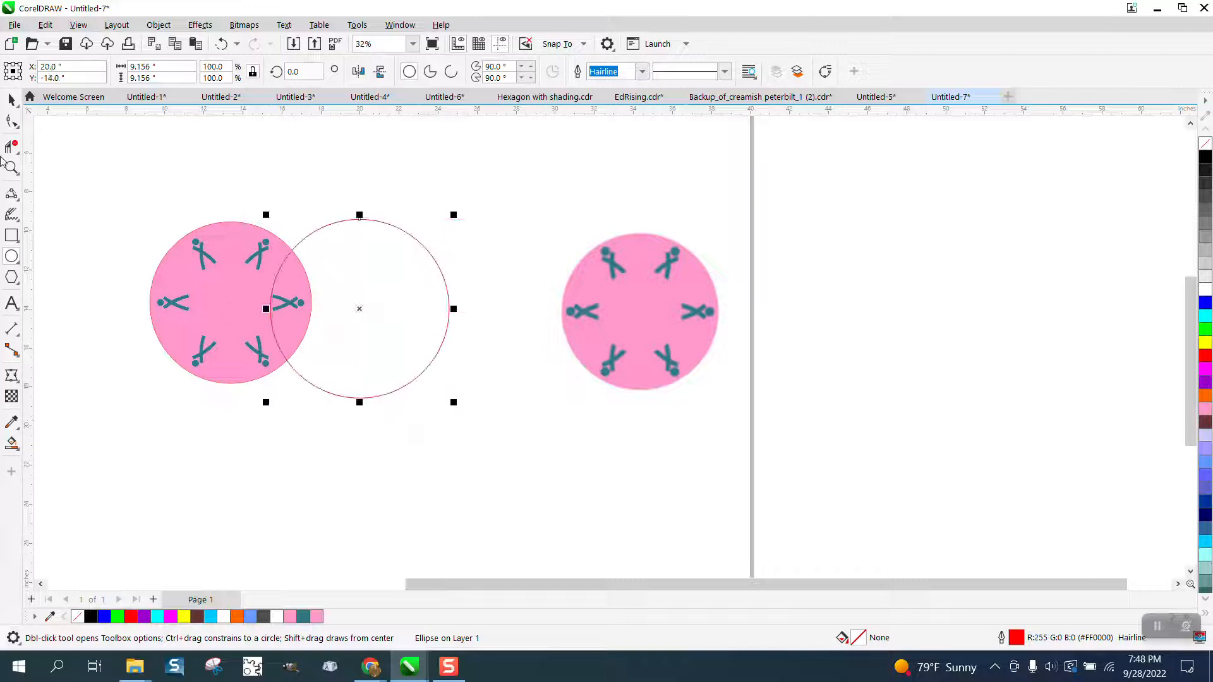
Step: Move the complete vector circle with its six figures off the page, to the right of the bitmap
click(11, 99)
drag(100, 168, 332, 408)
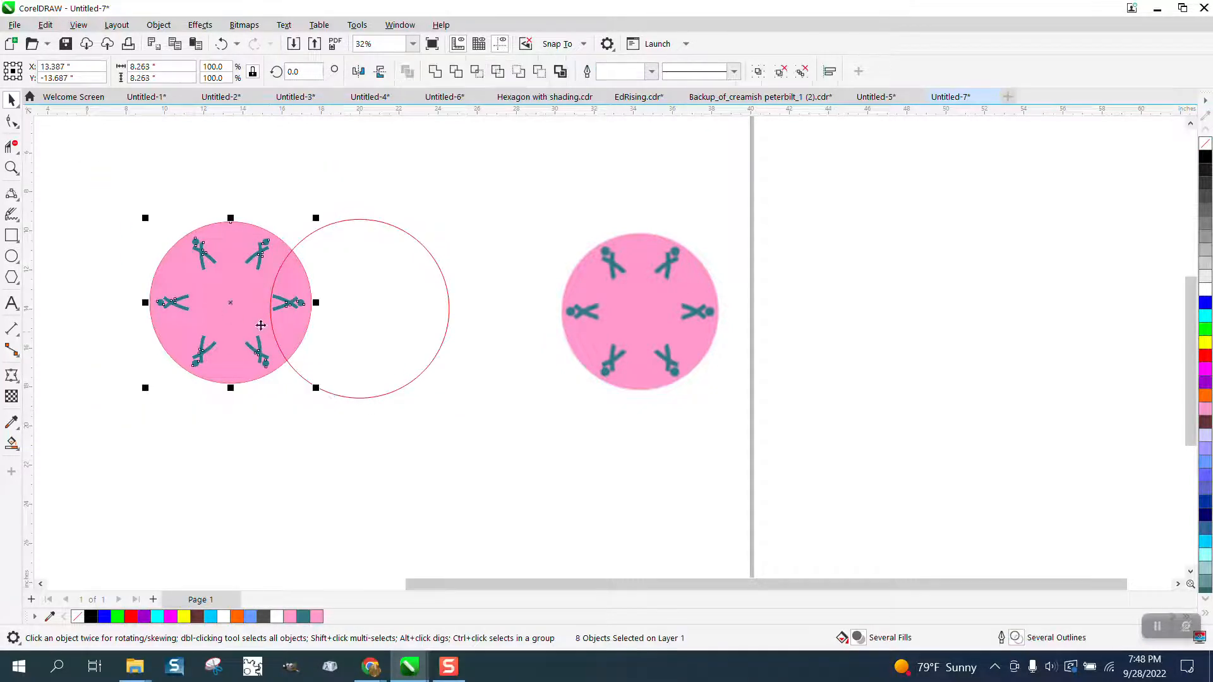
drag(241, 301, 899, 298)
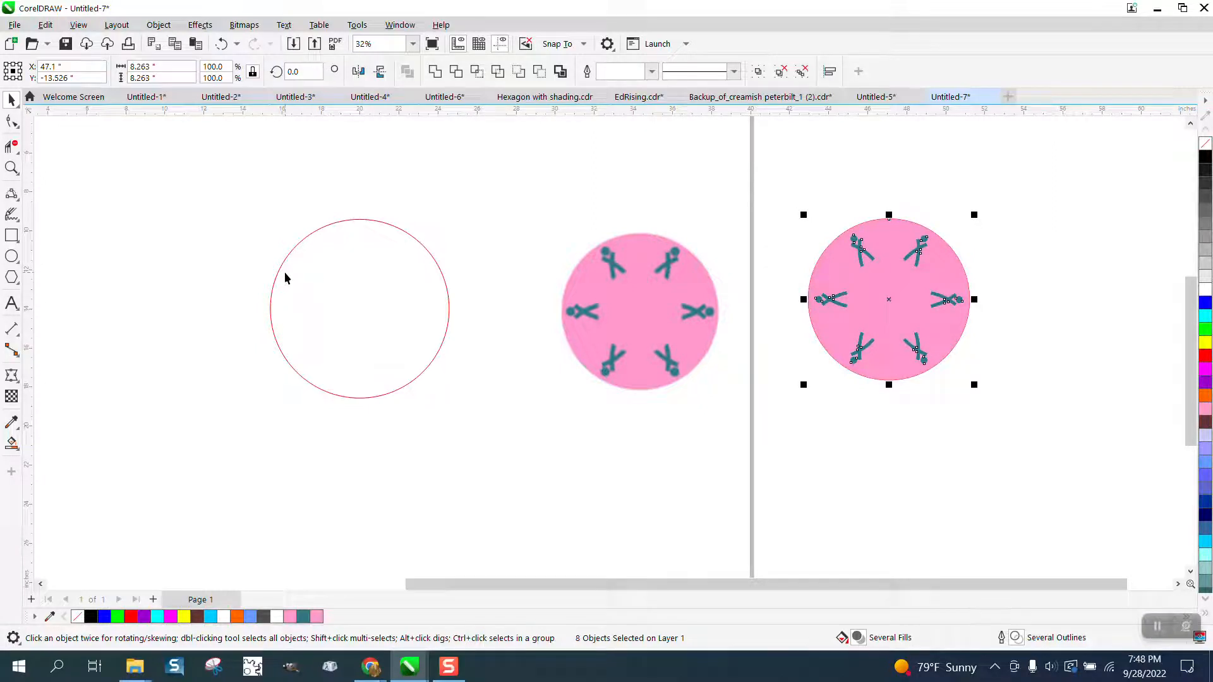
Step: Shift the empty circle left by its radius and add a duplicate of it at the page centre
click(442, 298)
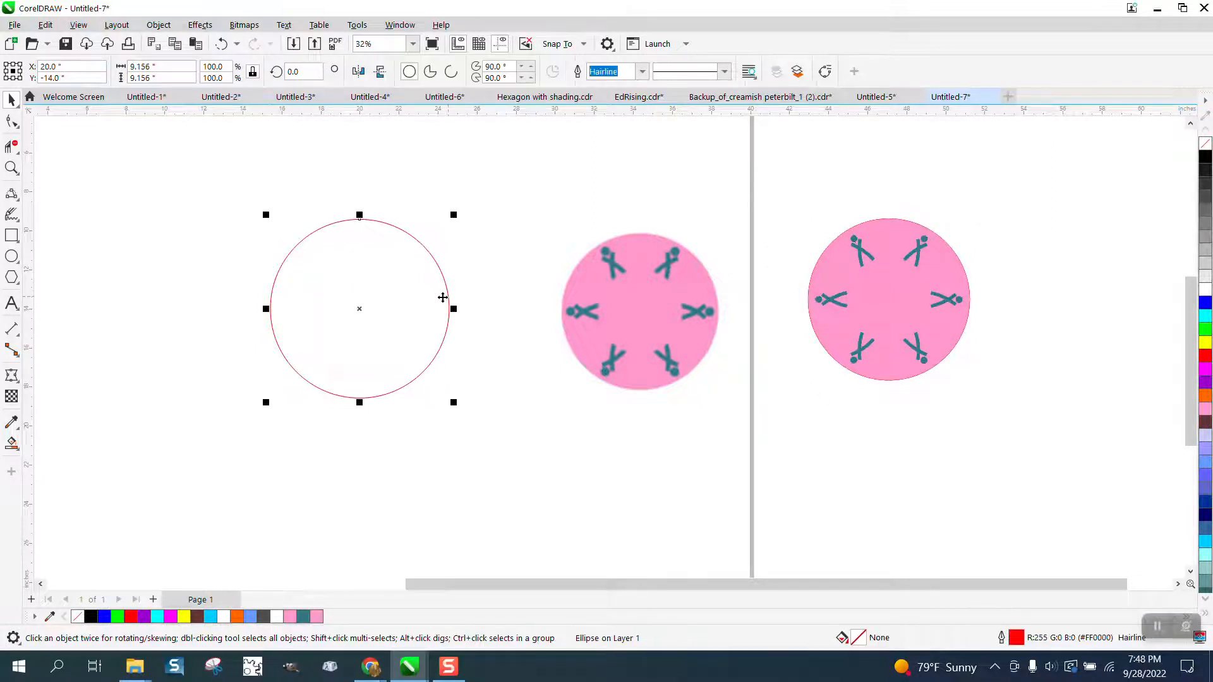
drag(371, 310, 270, 308)
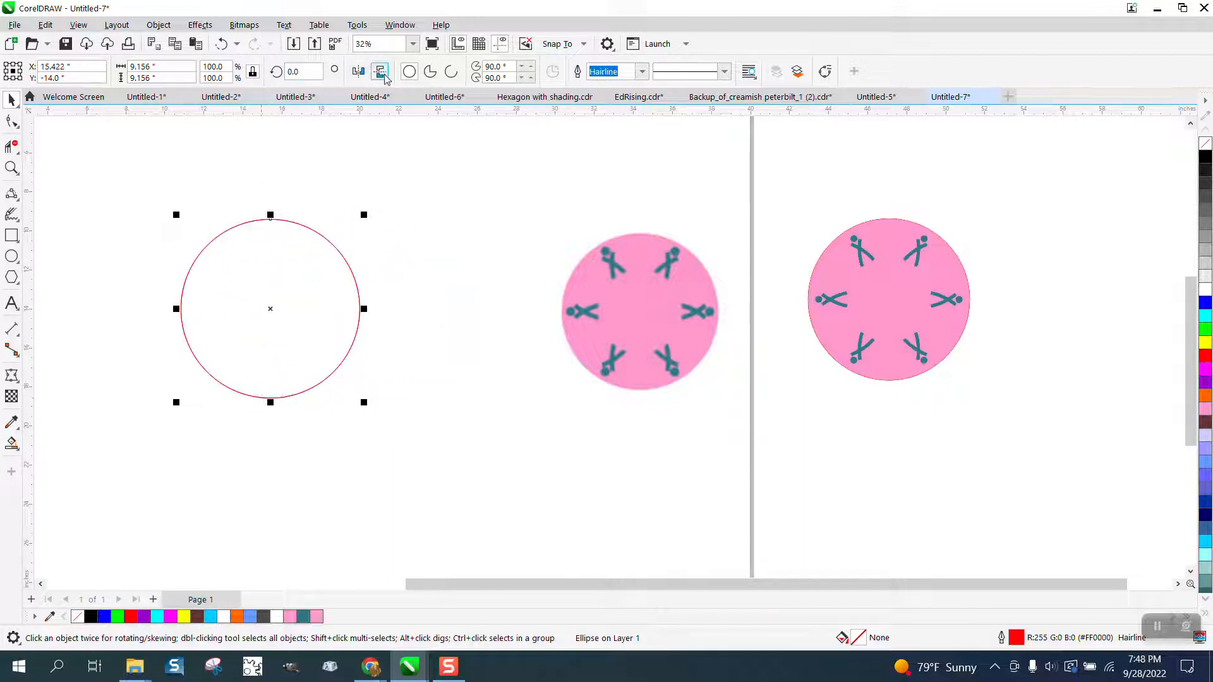
key(ctrl+d)
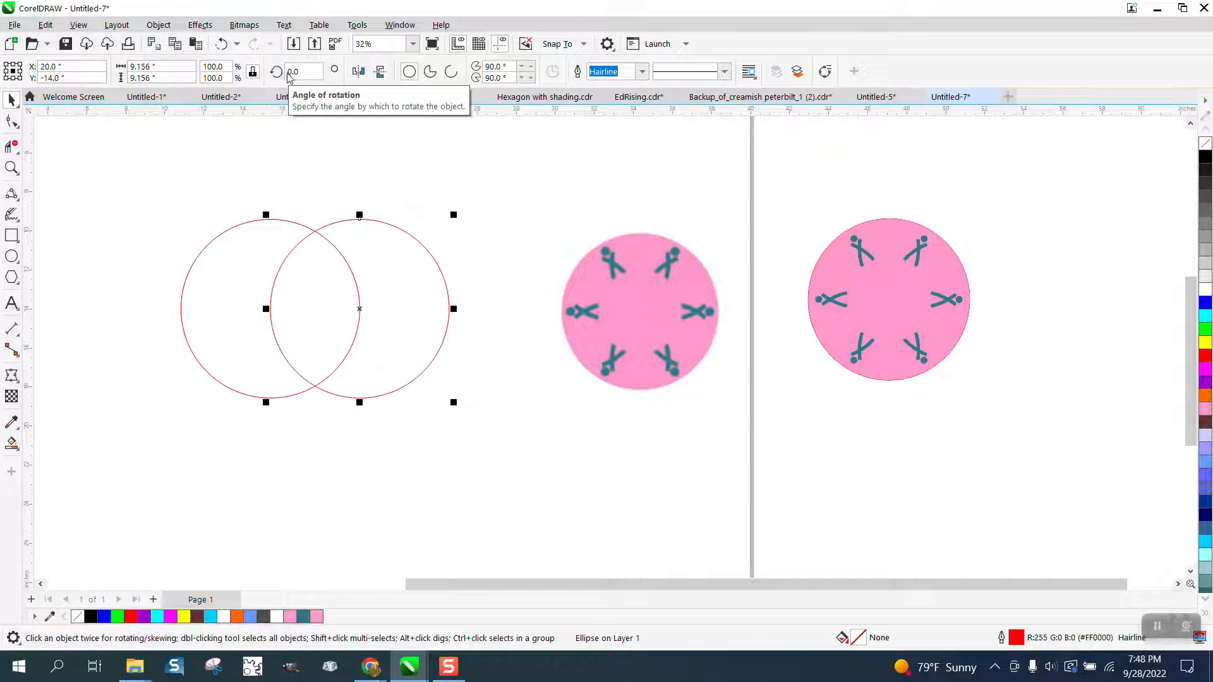
Step: Add horizontal and vertical guidelines through the page centre and place the left circle's rotation centre on their intersection
click(280, 218)
click(280, 220)
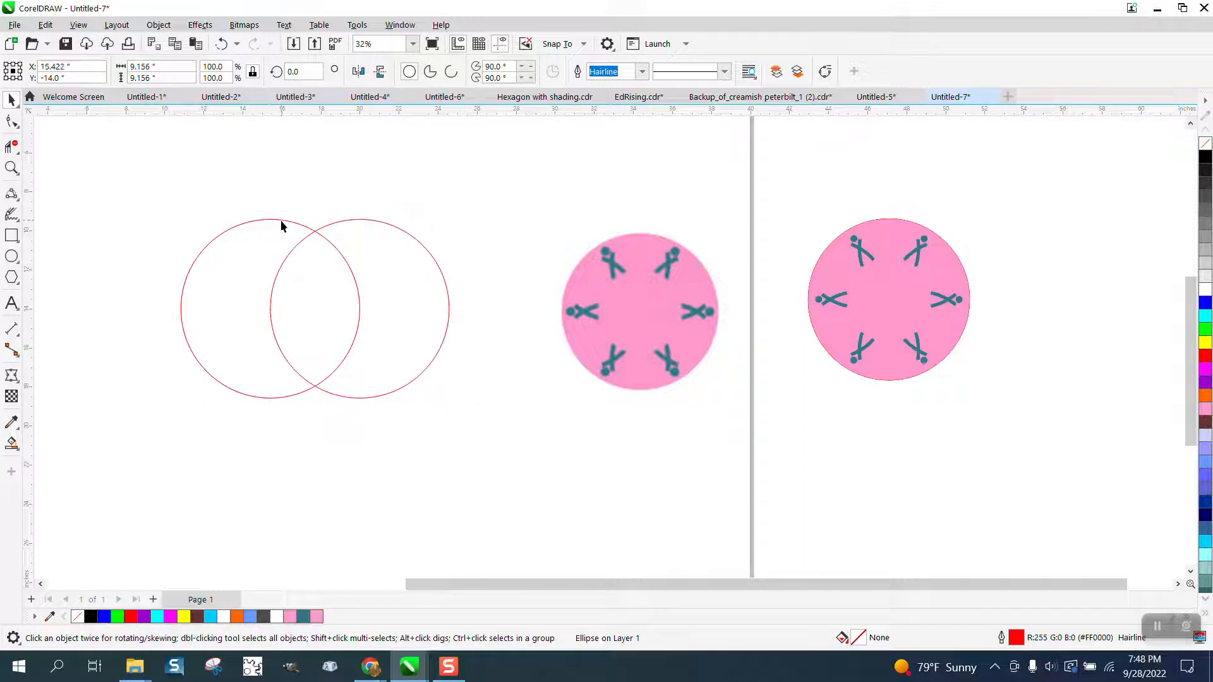
drag(270, 308, 353, 308)
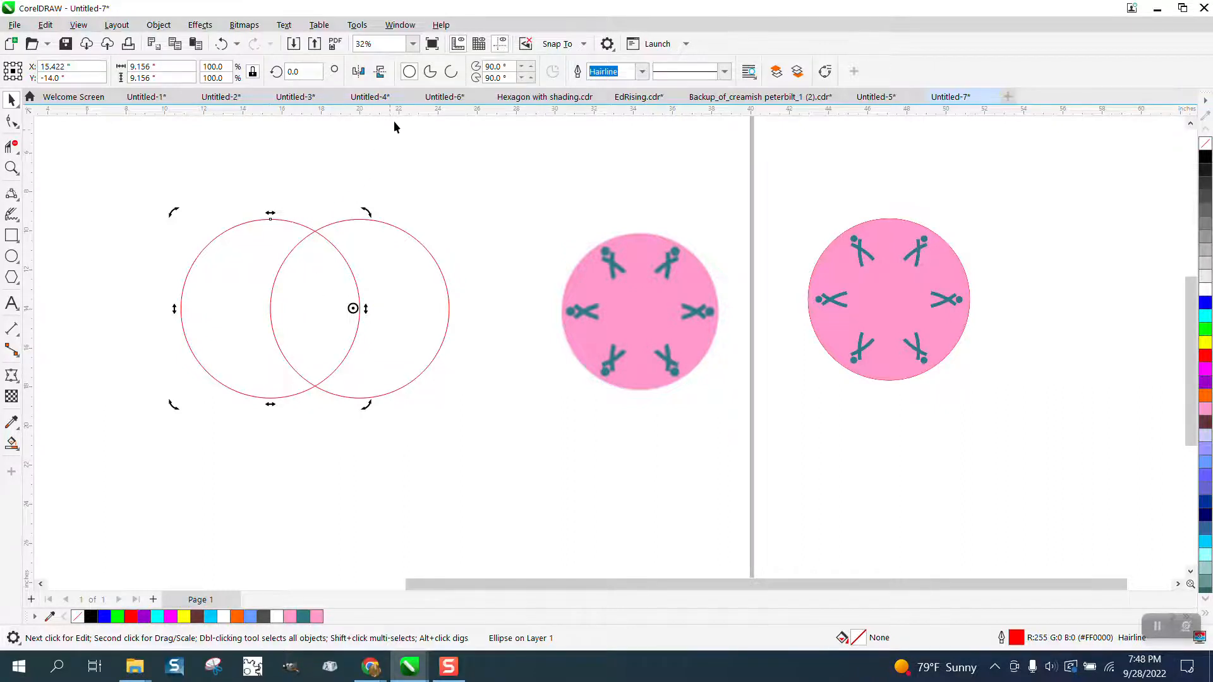
drag(399, 164, 399, 164)
key(p)
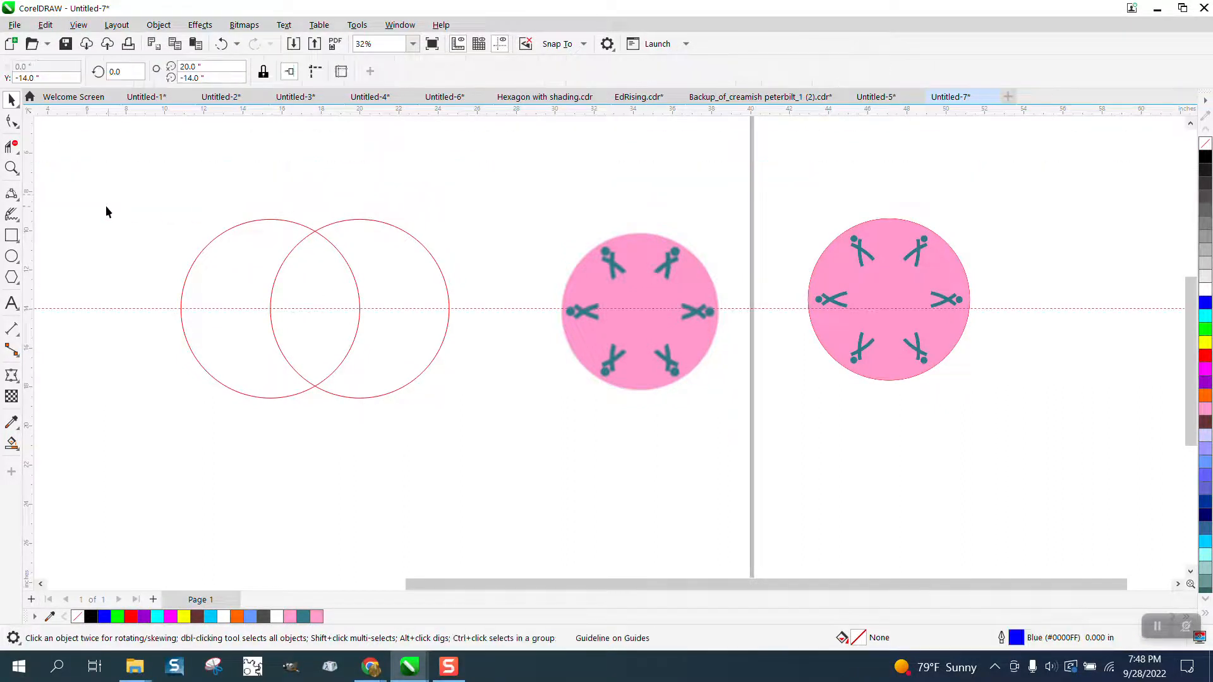
drag(28, 201, 329, 245)
key(p)
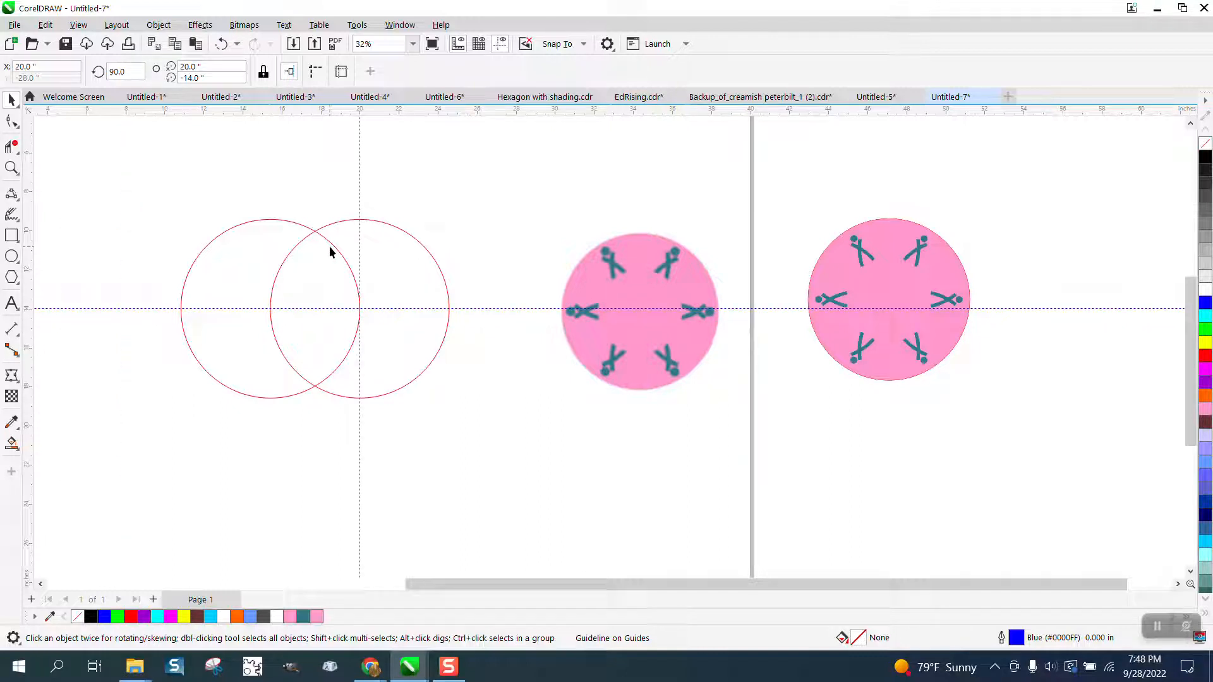
click(333, 248)
click(269, 305)
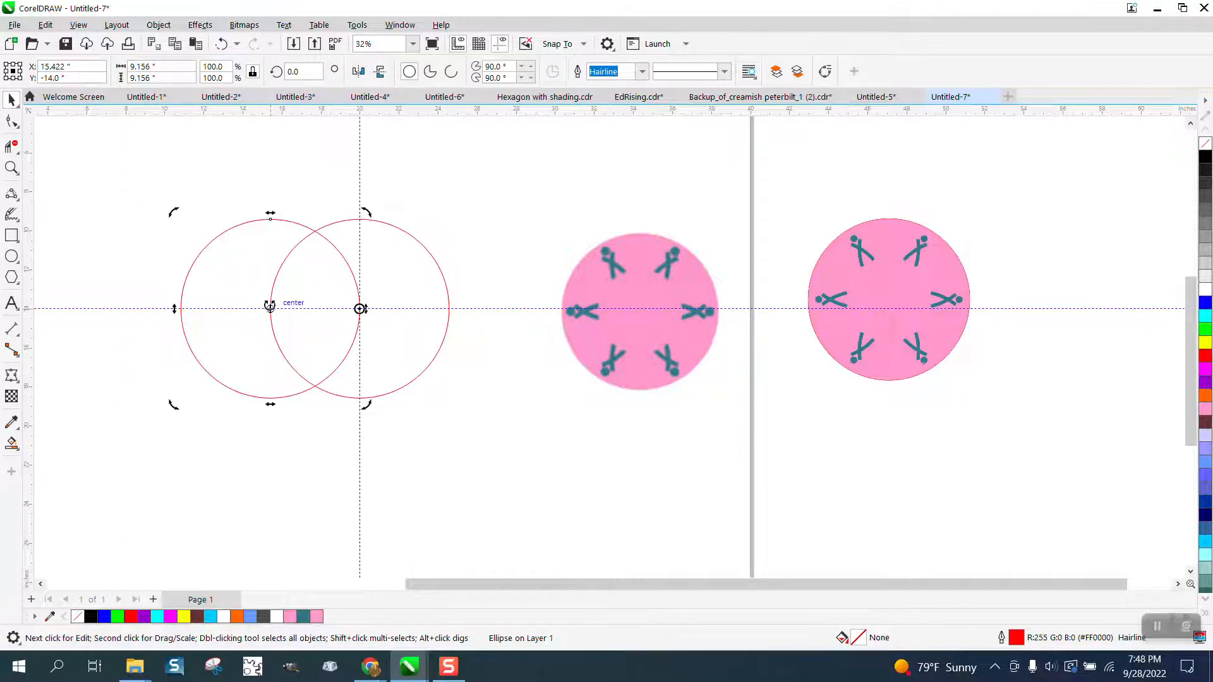
Step: Rotate the offset circle by 60 degrees about the page centre and repeat with copies to form a ring of six overlapping circles
double_click(310, 73)
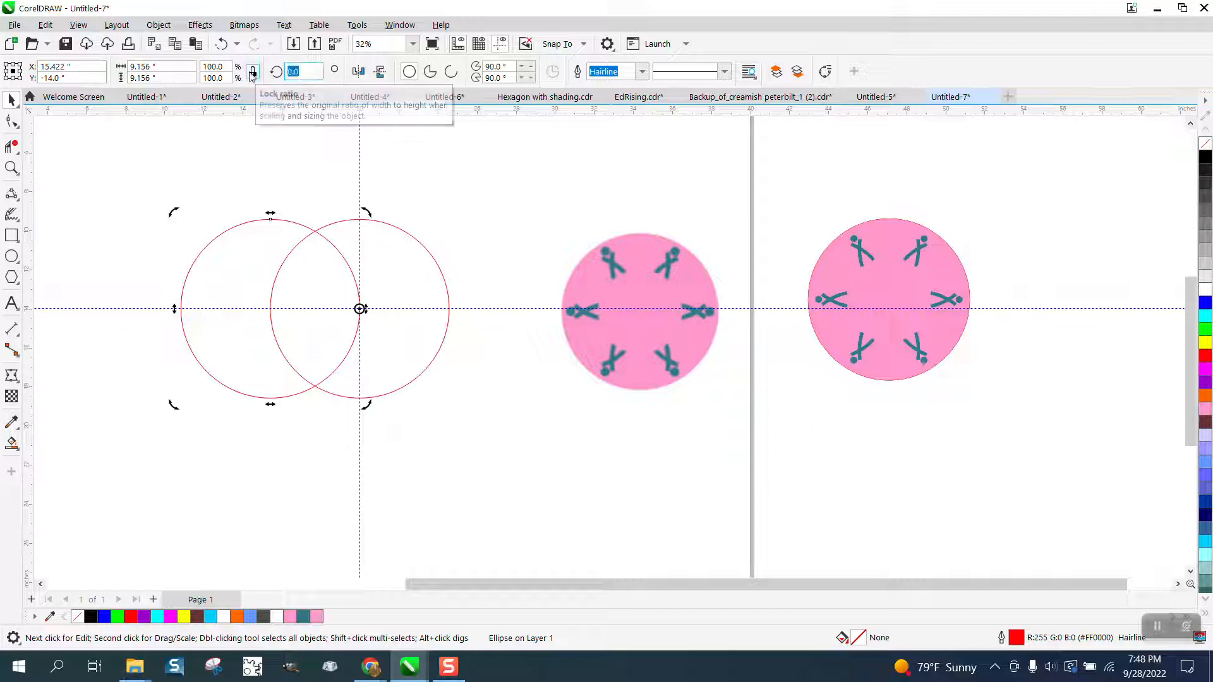
text(60)
key(Return)
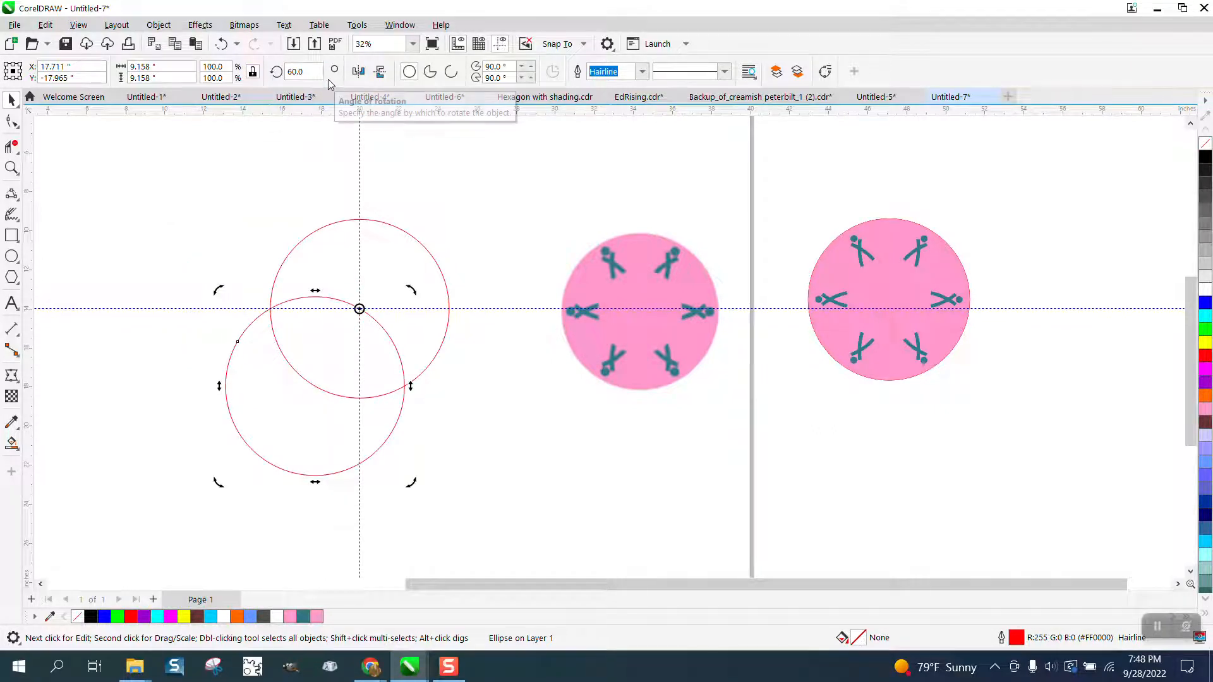
drag(311, 71, 273, 71)
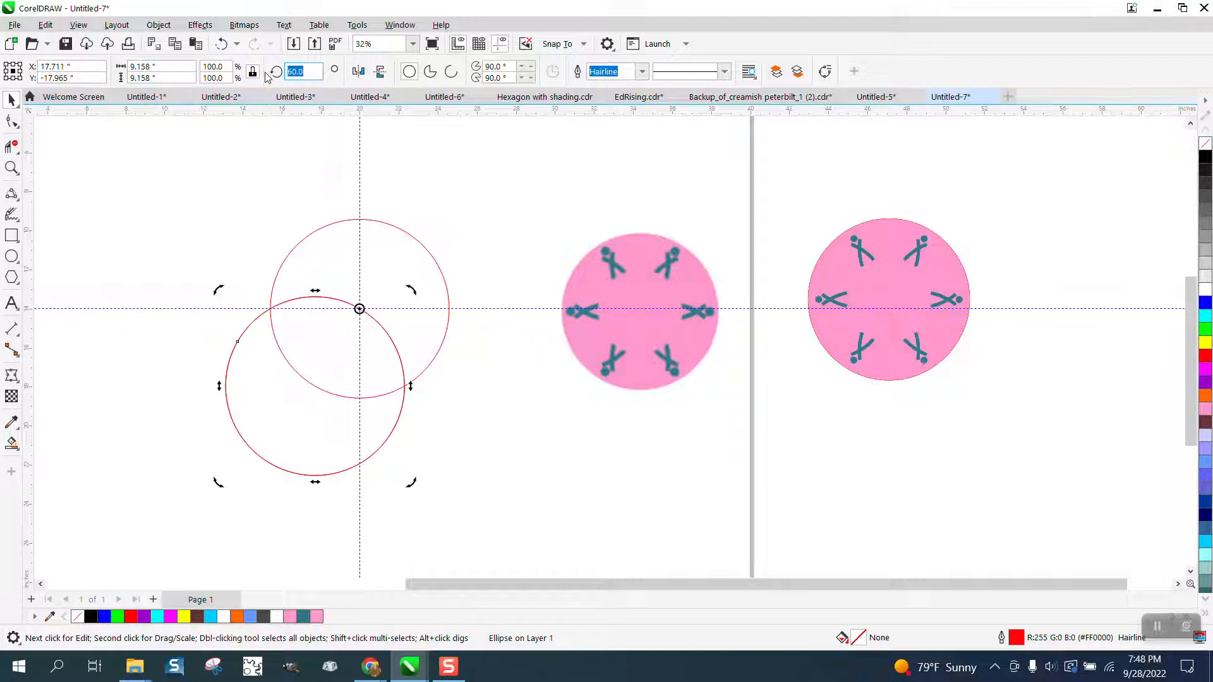
key(Return)
key(ctrl+r)
key(ctrl+r)
key(ctrl+r)
key(ctrl+r)
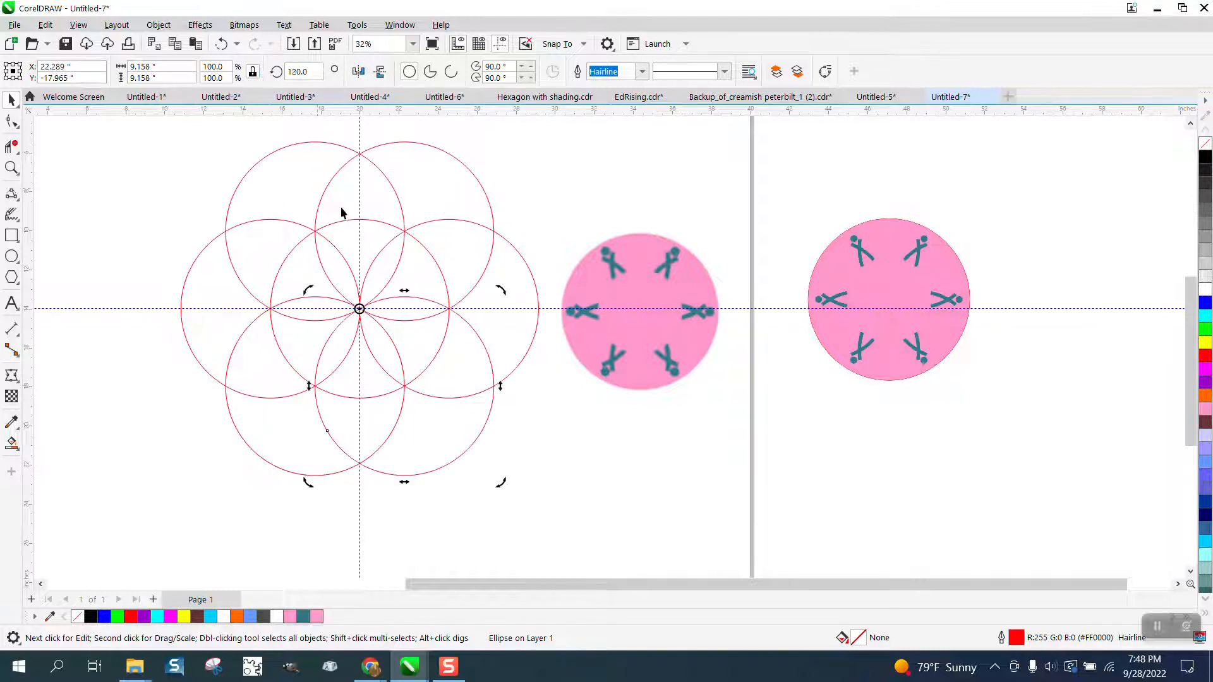
Step: Enlarge the central circle about its own centre to about 10.9 inches in diameter, roughly 119% of its size
click(413, 237)
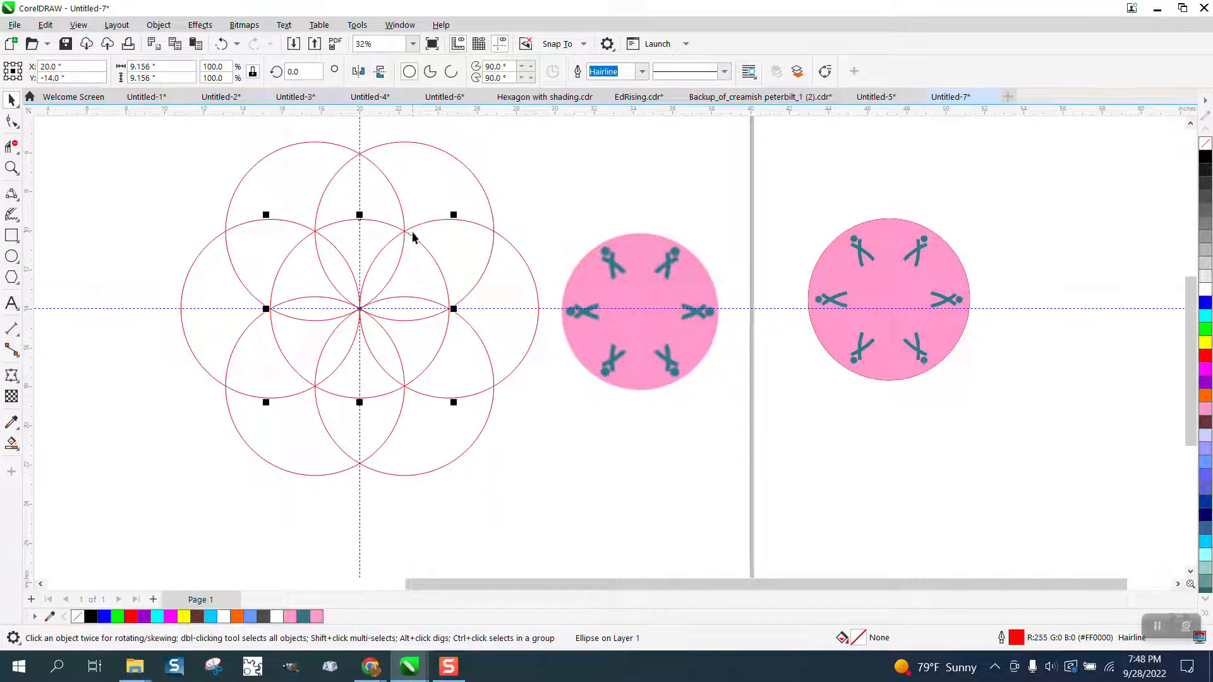
drag(455, 215, 473, 183)
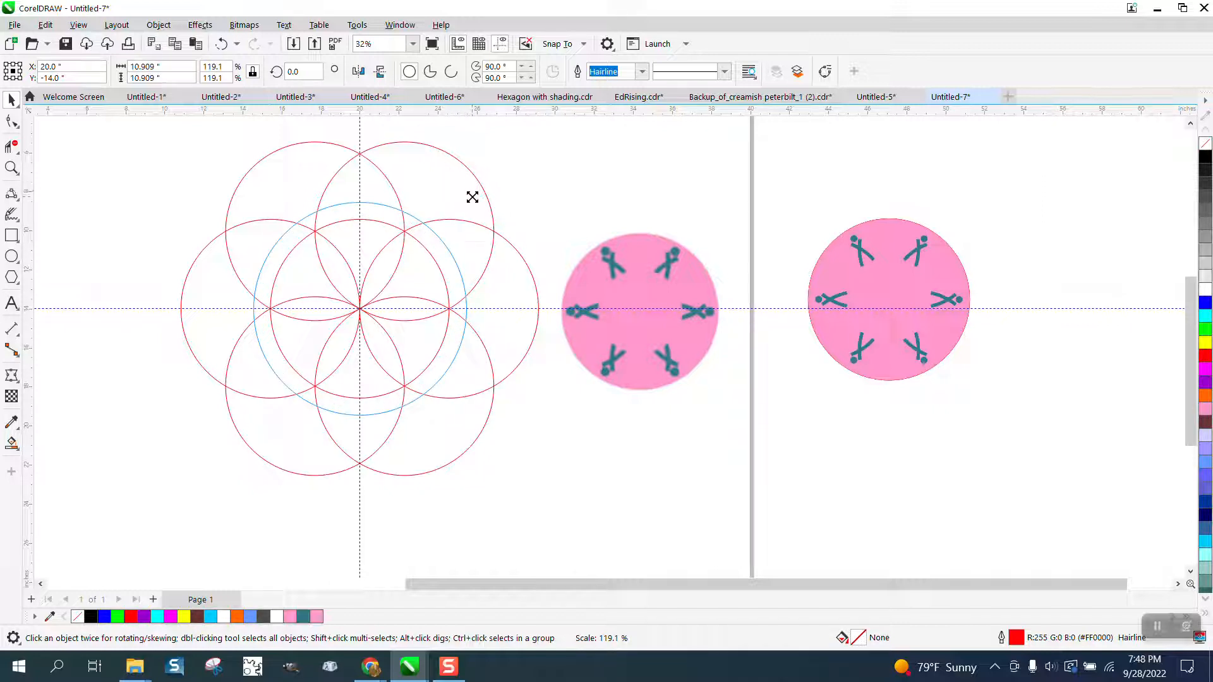
drag(473, 197, 472, 197)
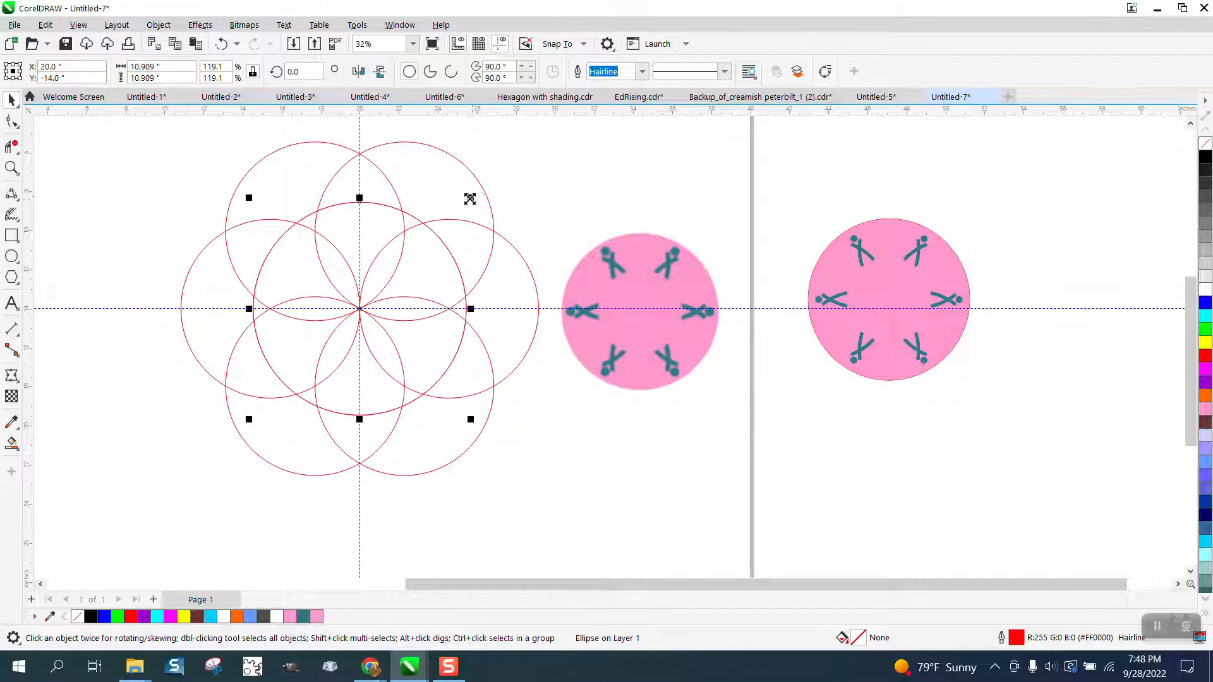
Step: Add a smaller concentric copy of the central circle and reduce the larger one to about 10.26 inches in diameter
drag(472, 197, 444, 248)
click(411, 216)
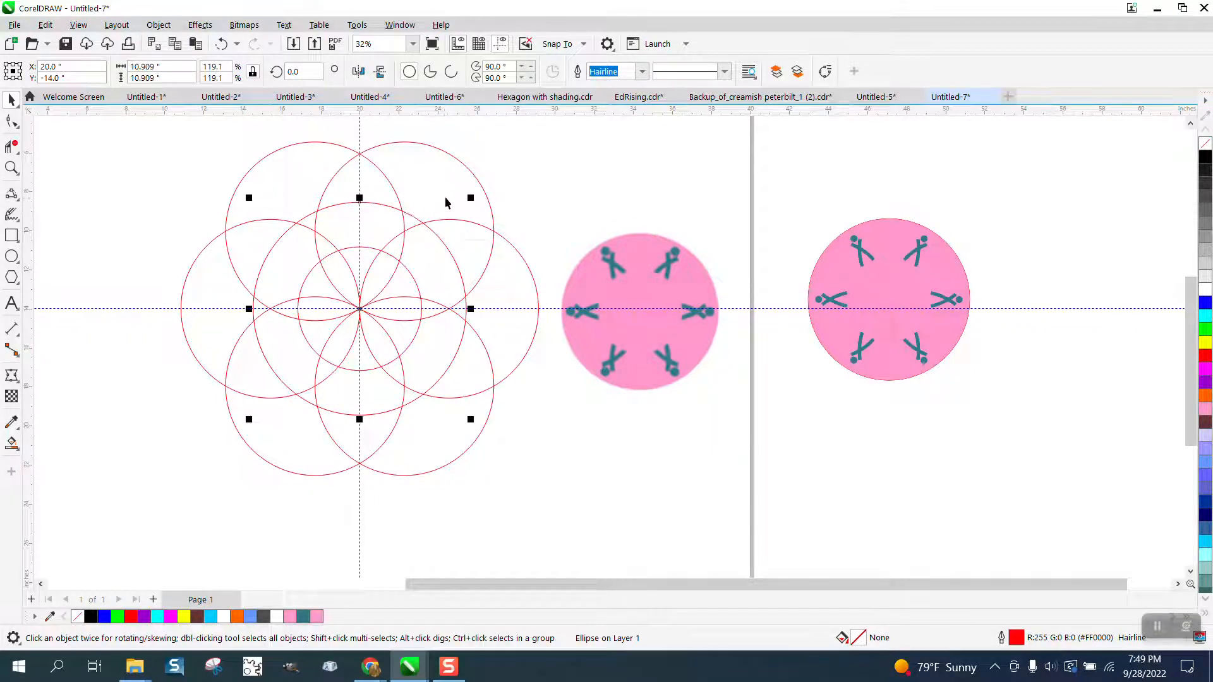
drag(469, 199, 465, 204)
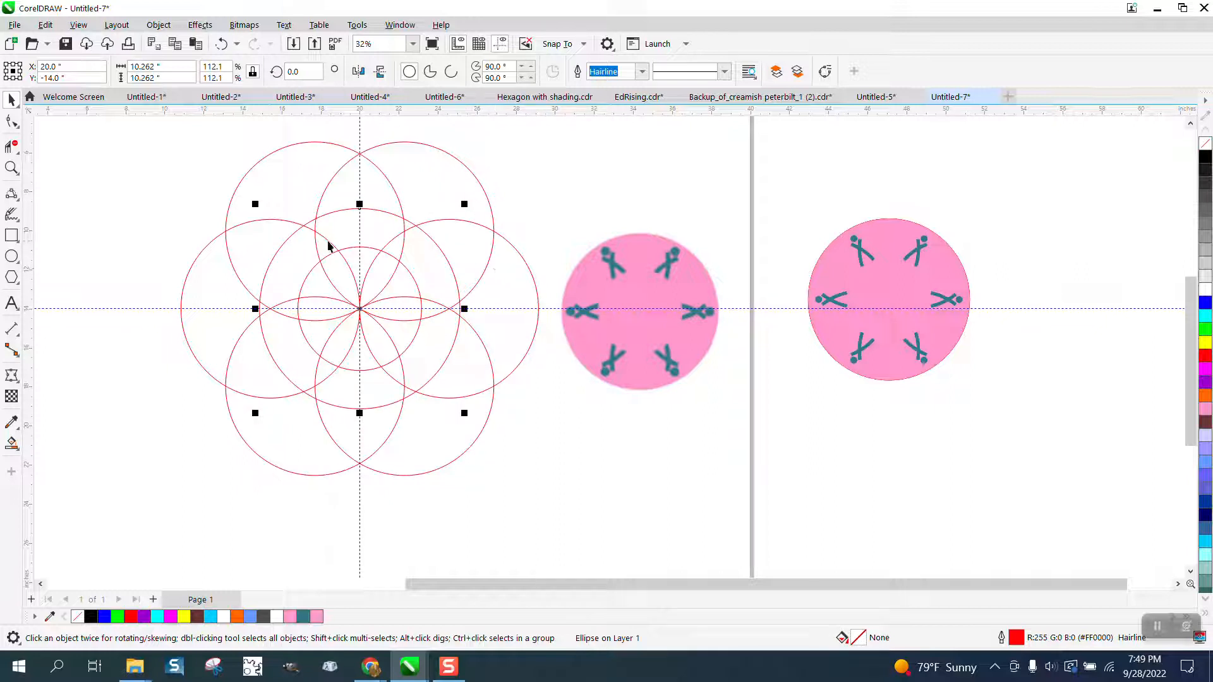
Step: Delete the virtual segments of the upper-left ring circles that lie above the crossing arcs, outside the larger central circle
click(11, 167)
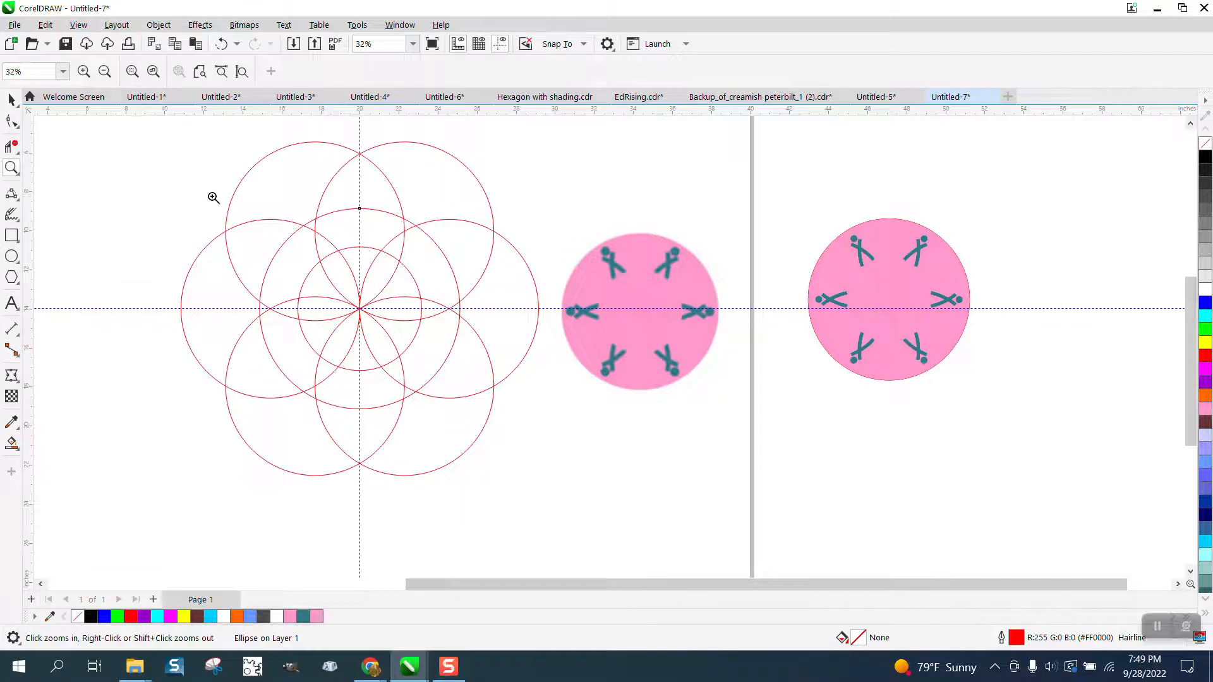
drag(212, 195, 447, 348)
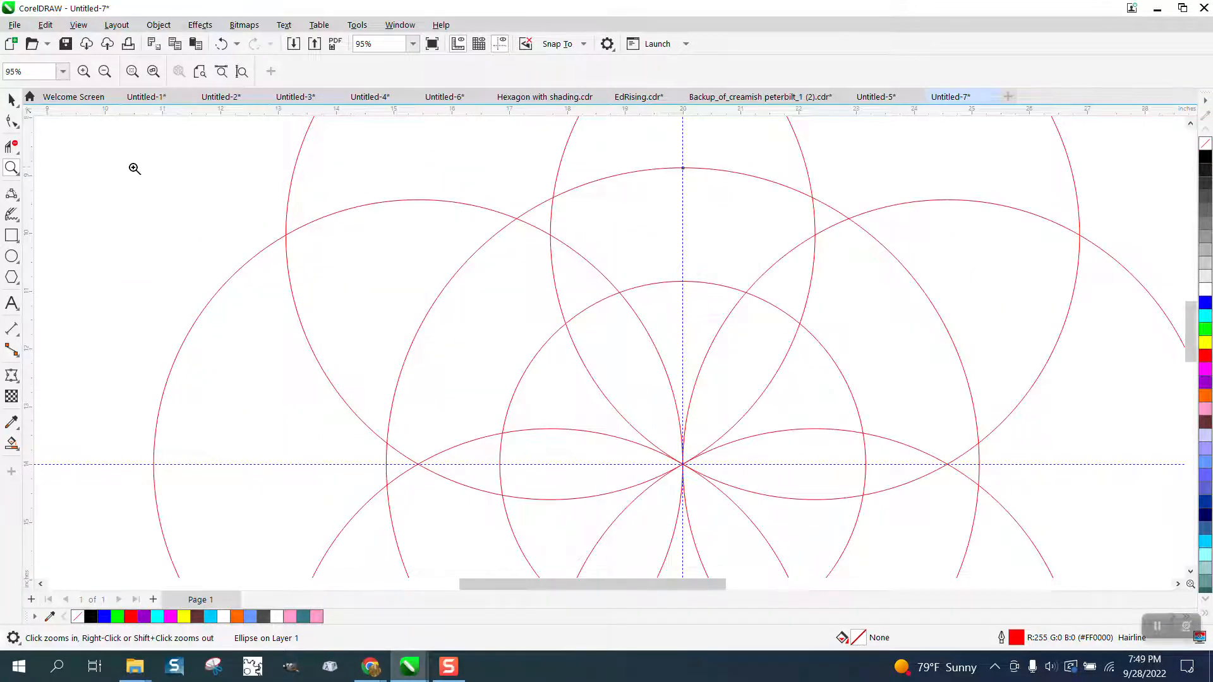
click(11, 122)
scroll(284, 262, down, 1)
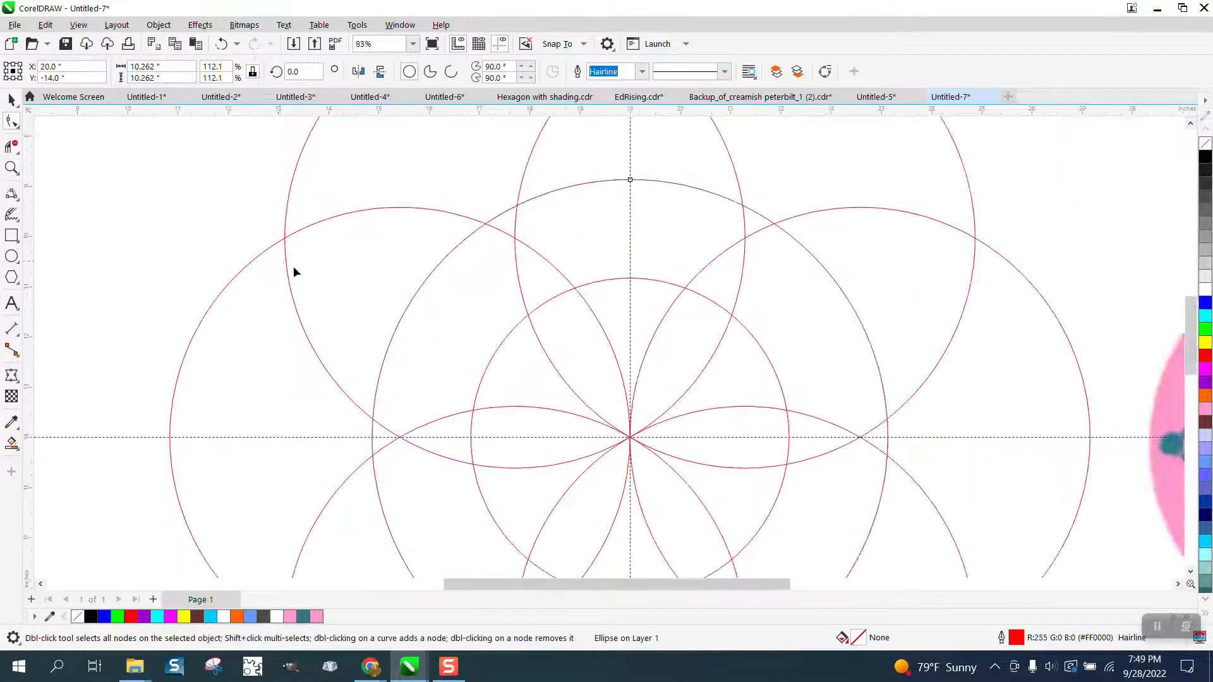
click(11, 146)
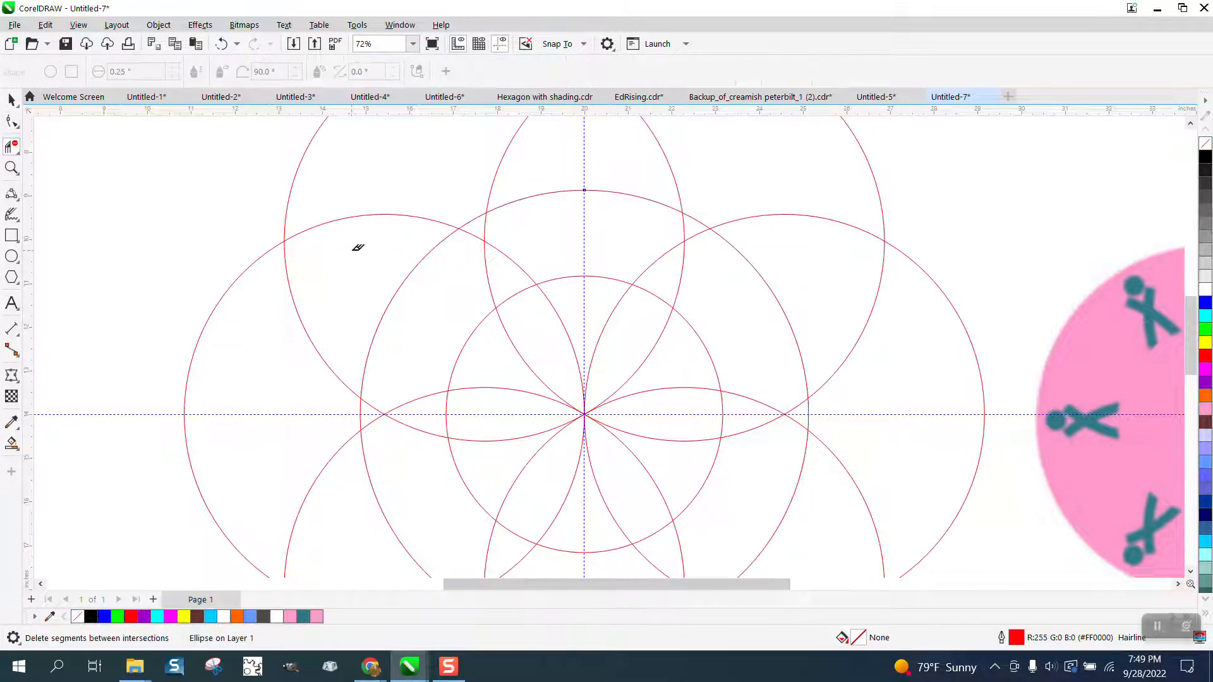
scroll(360, 247, down, 1)
drag(347, 218, 376, 302)
drag(317, 171, 596, 176)
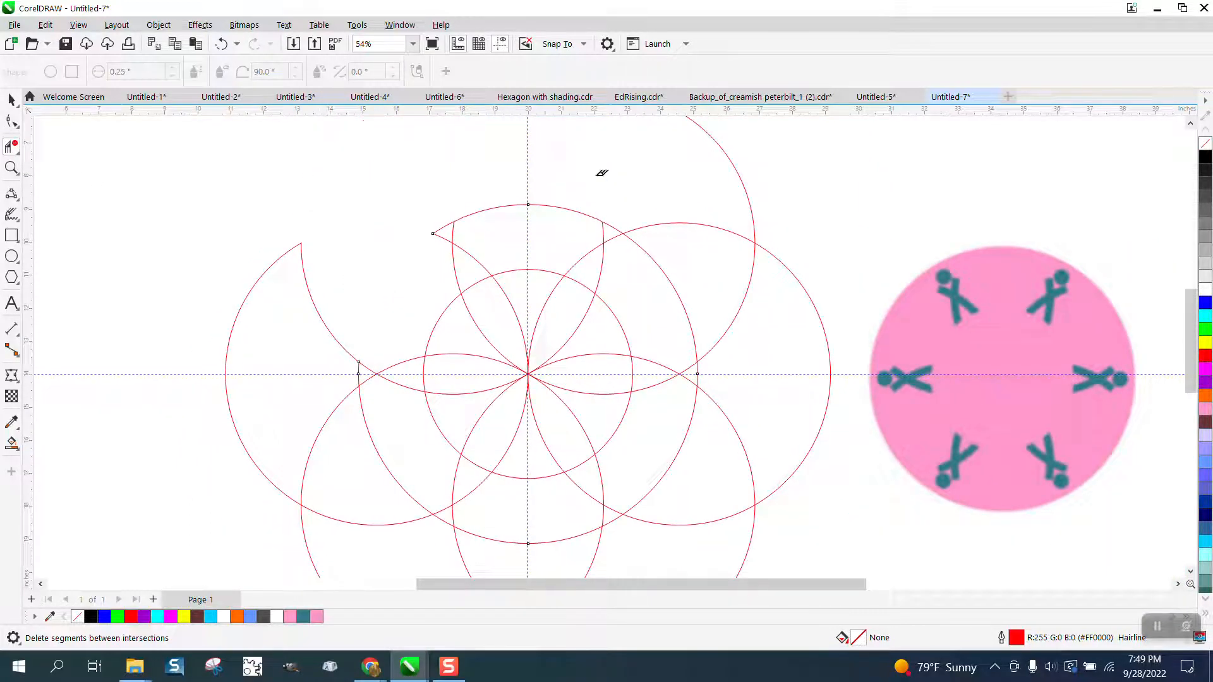
Step: Delete the larger central circle's arcs above the upper-left crossing and the smaller circle's arc beside the vertical guideline
click(446, 220)
click(502, 207)
drag(526, 276, 525, 278)
click(480, 280)
click(440, 317)
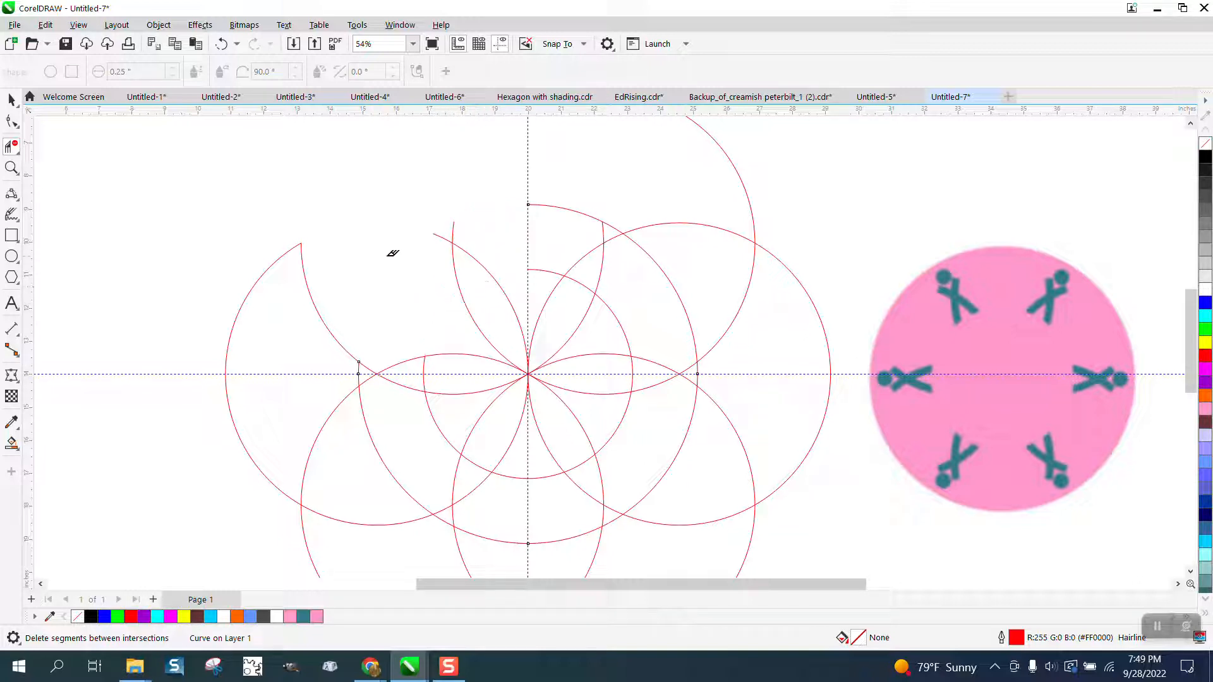
click(221, 44)
click(221, 43)
Step: Trim the two crossing arcs inside the smaller central circle and delete that circle's upper-left arcs at their ends
drag(529, 305, 530, 306)
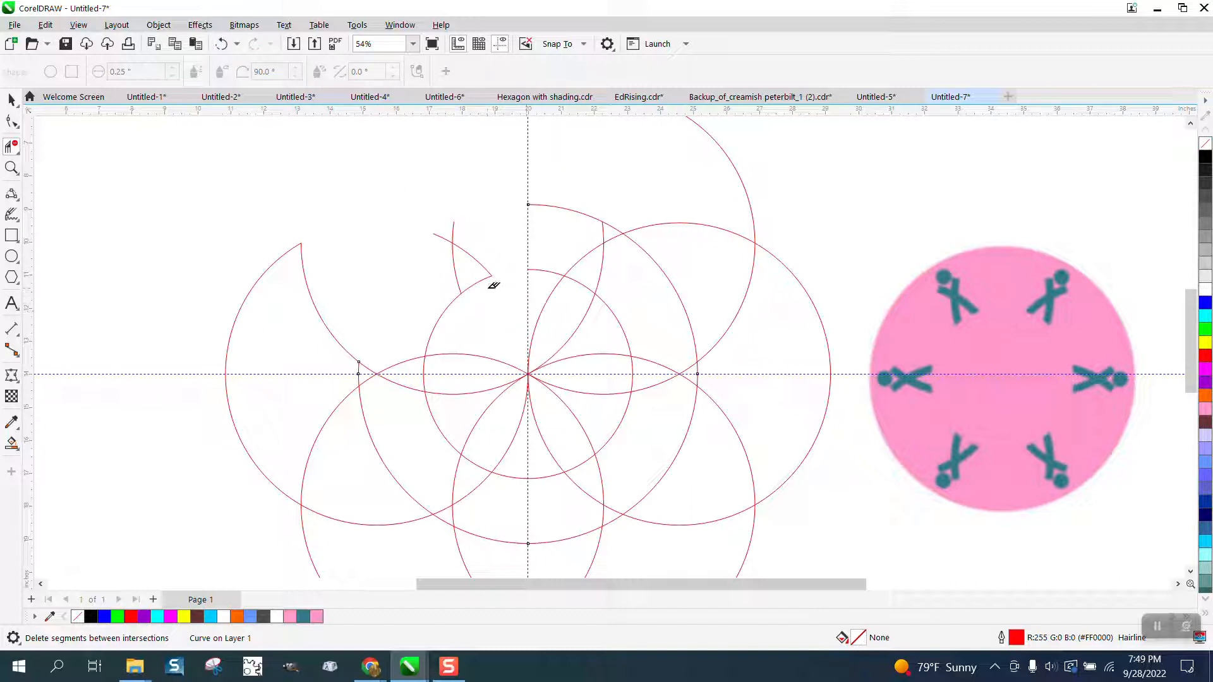
click(478, 283)
click(452, 304)
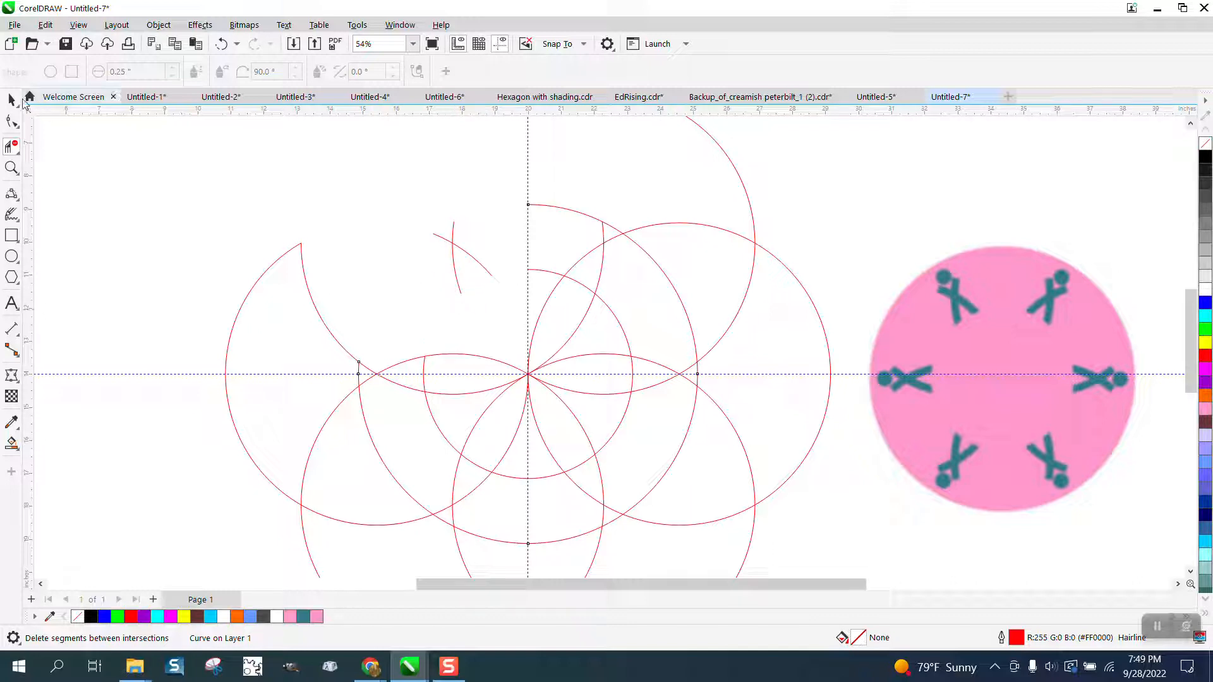
Step: Delete all remaining construction-circle segments around the two short crossing arcs
click(12, 99)
key(space)
drag(498, 316, 503, 314)
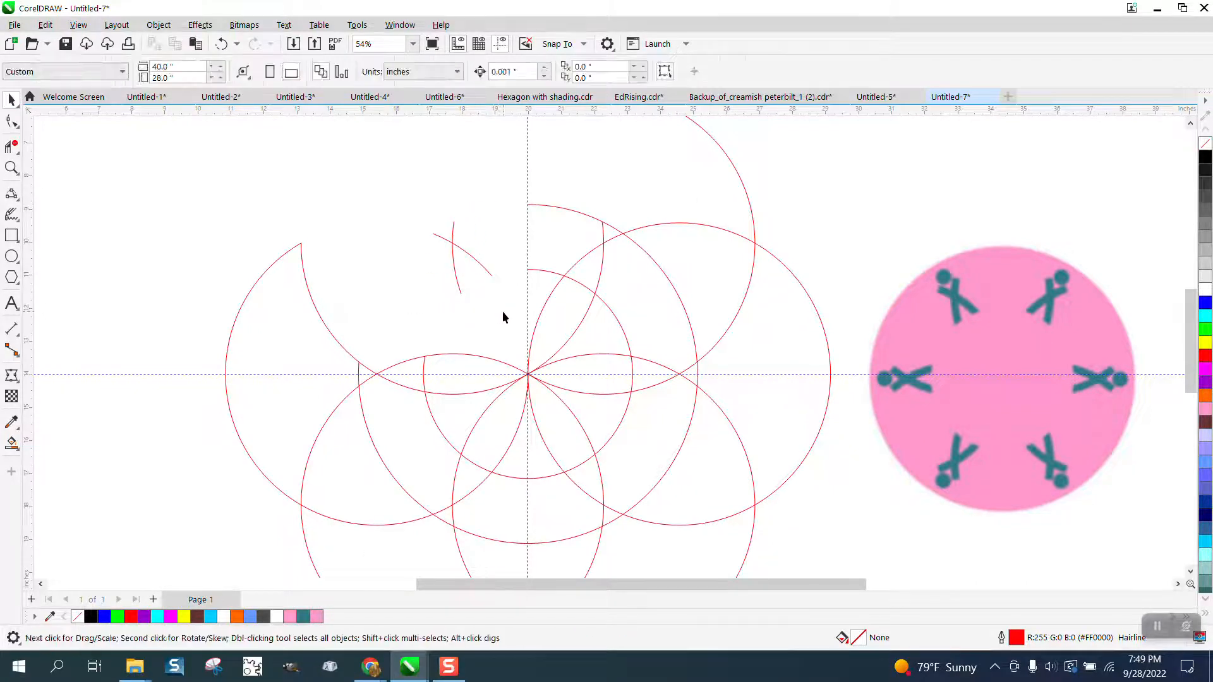
scroll(455, 252, down, 2)
scroll(455, 253, down, 2)
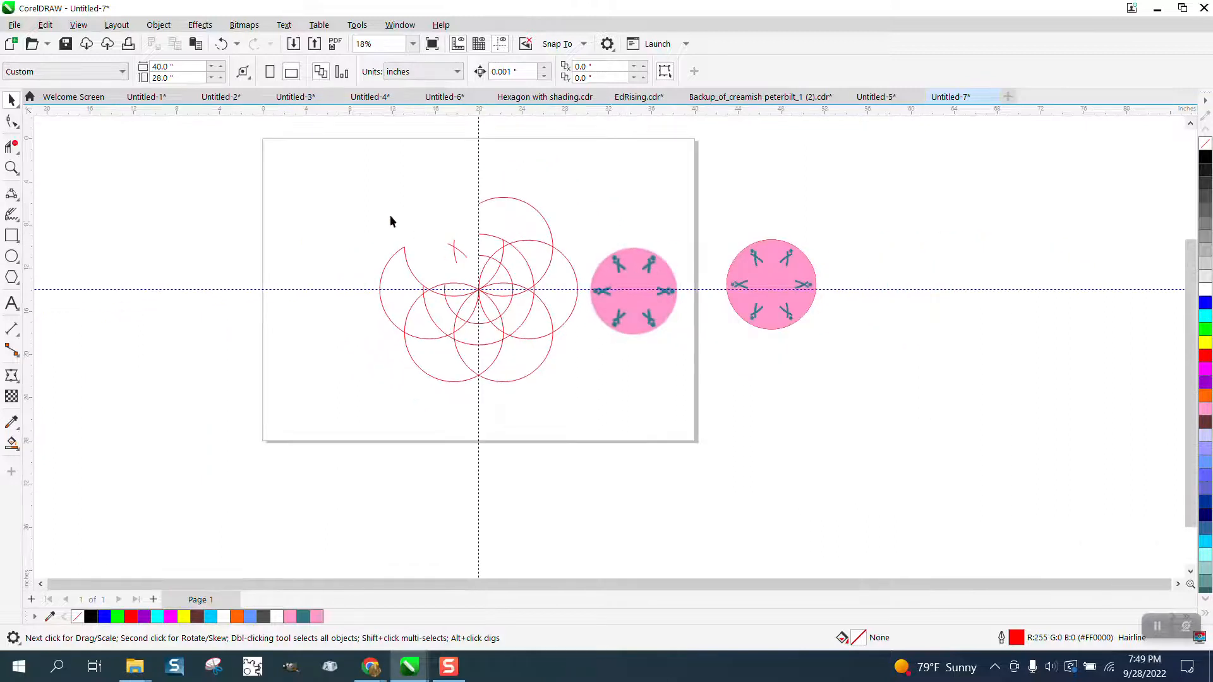
drag(521, 373, 589, 407)
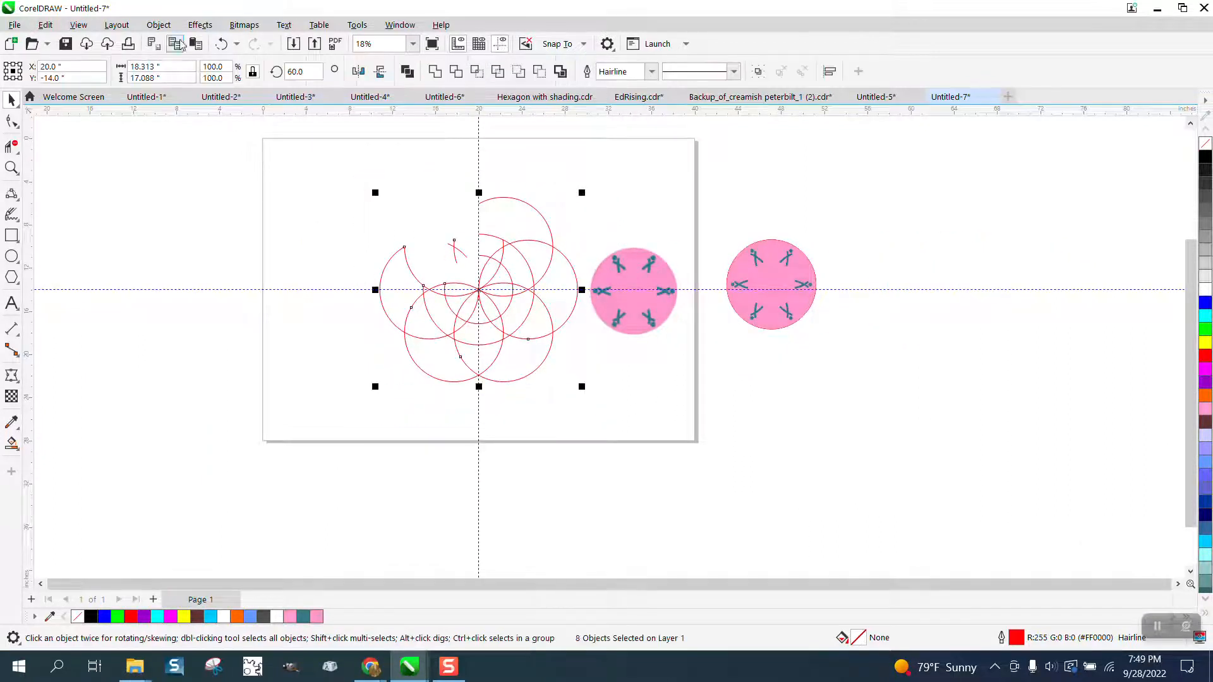
click(159, 25)
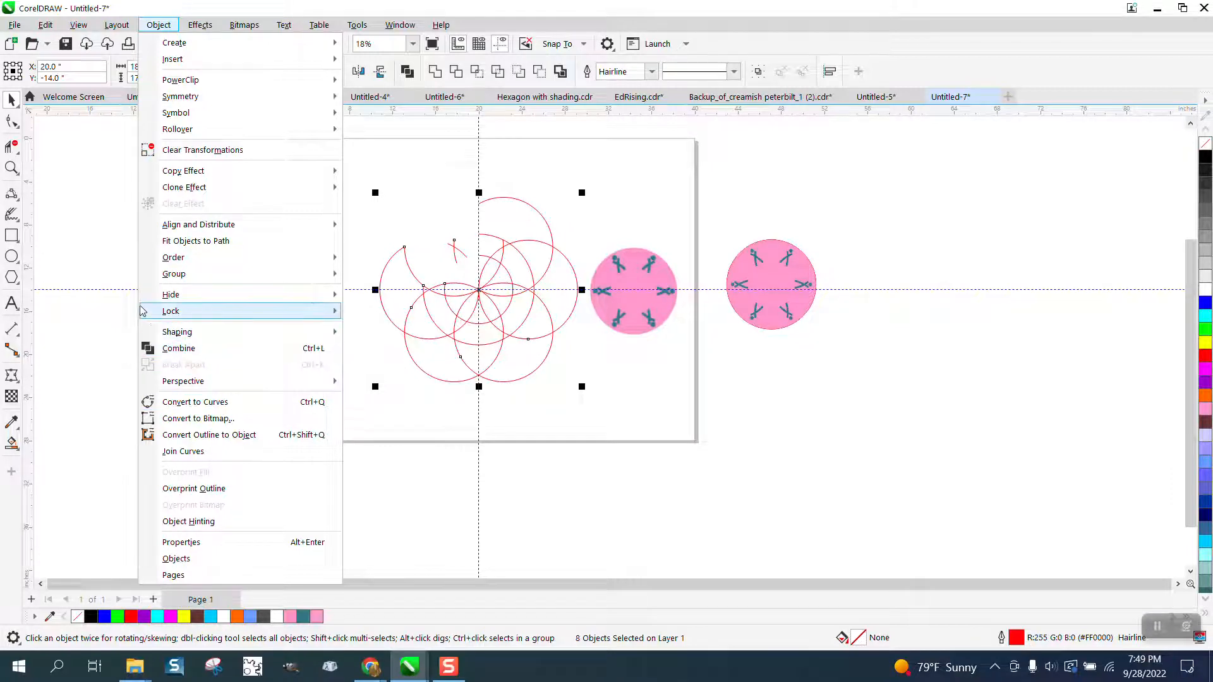
click(11, 147)
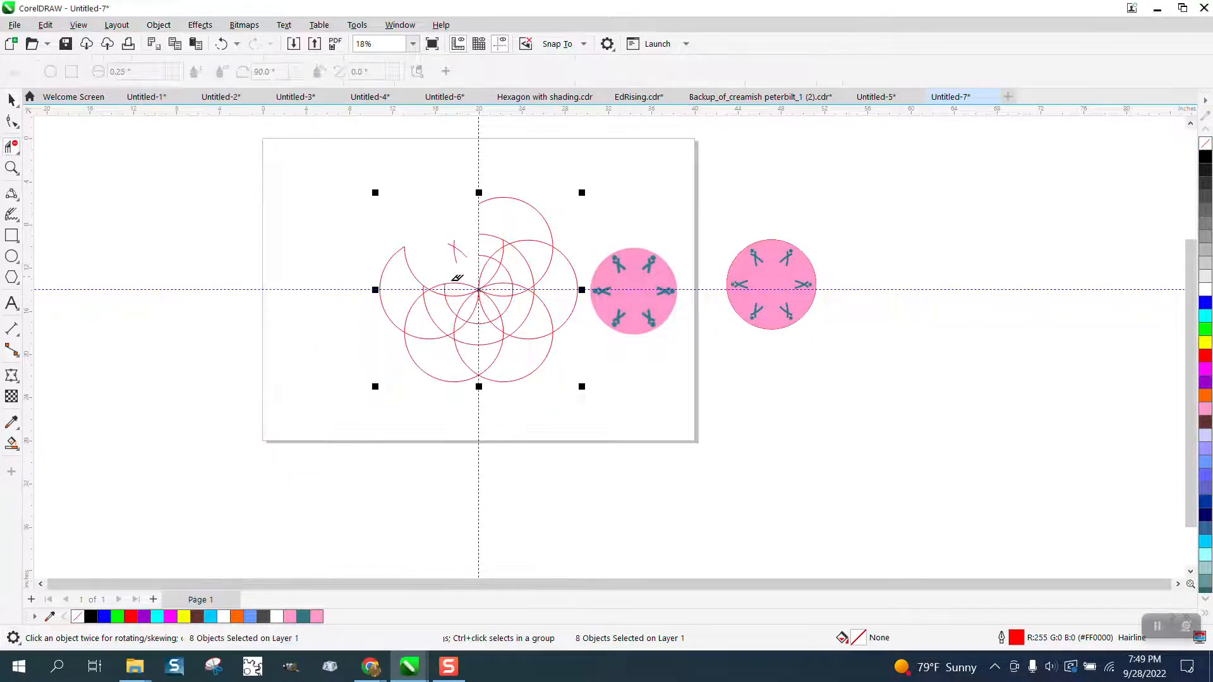
drag(391, 234, 441, 346)
drag(379, 279, 562, 383)
drag(471, 180, 551, 288)
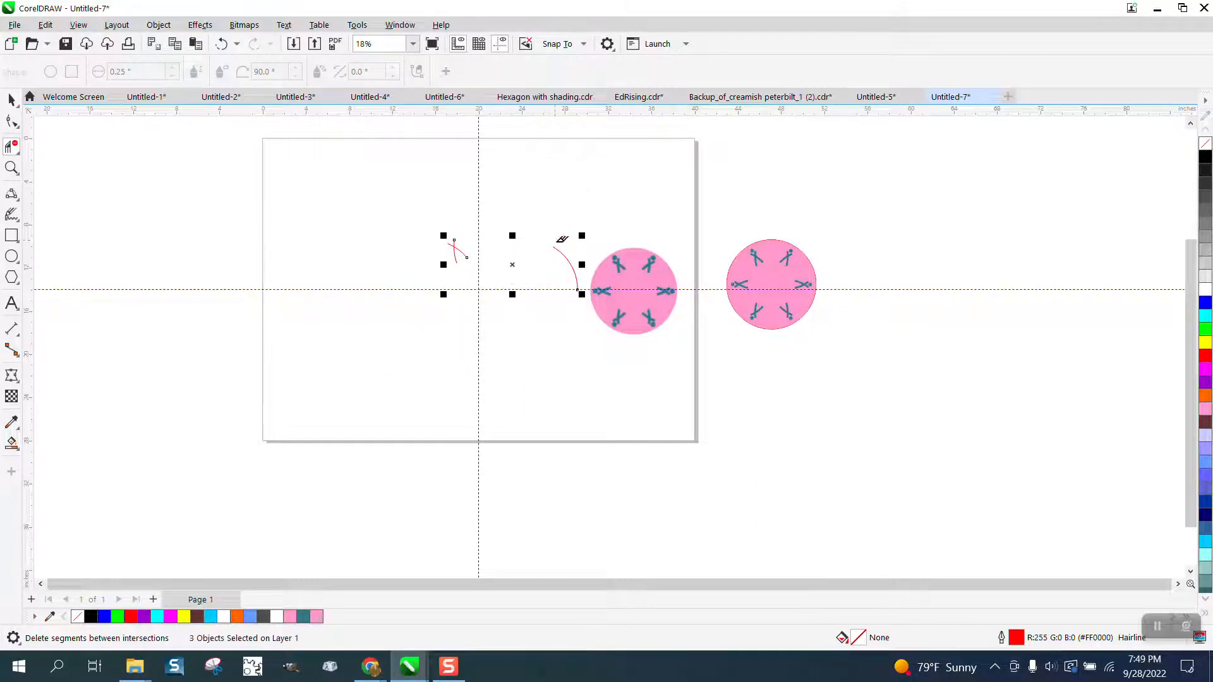
drag(560, 240, 577, 287)
click(11, 99)
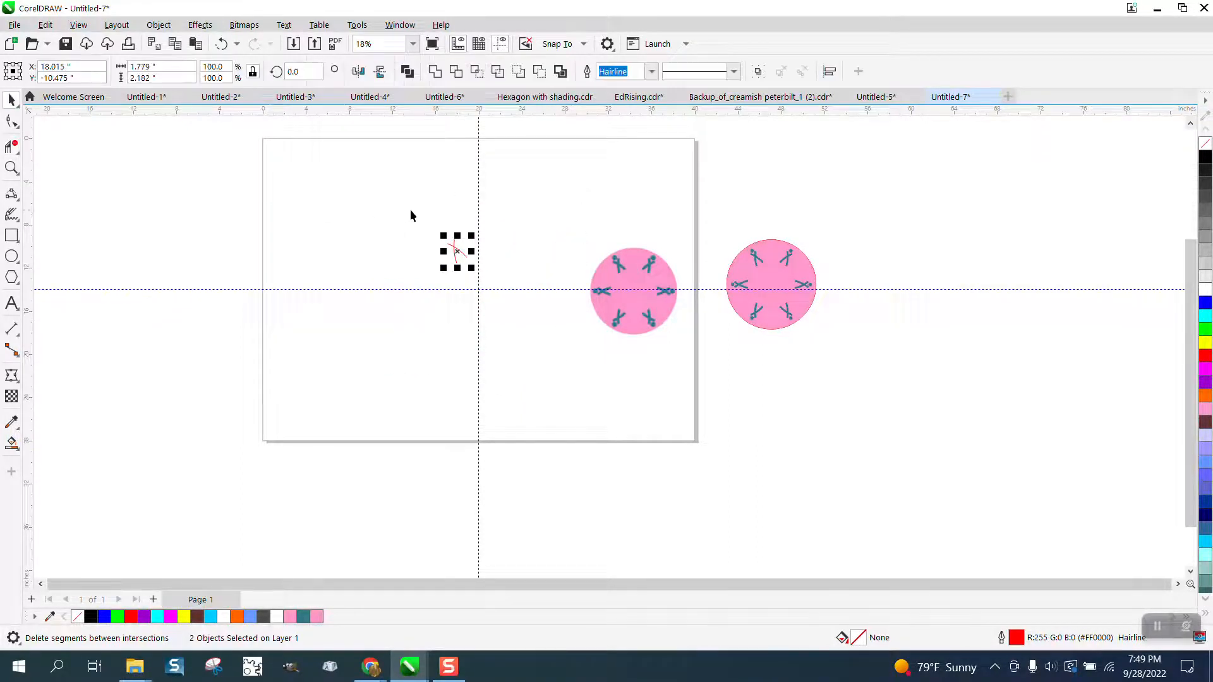
Step: Combine the two crossing arcs into a single curve
drag(425, 208, 525, 300)
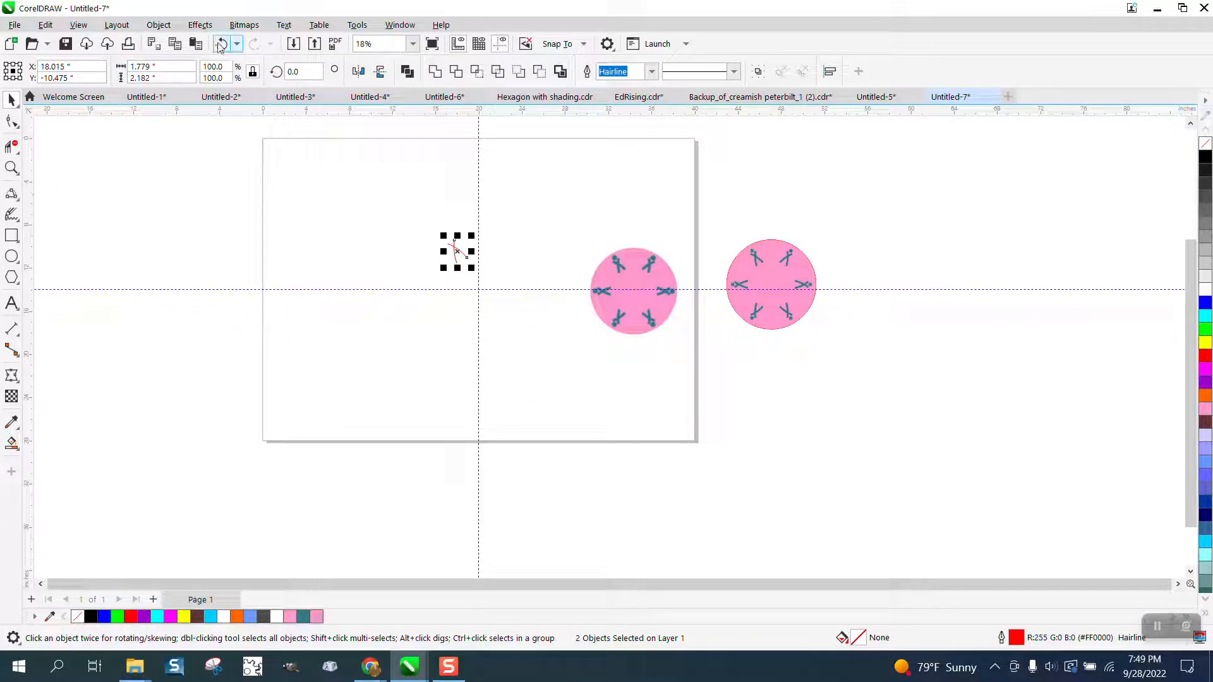
click(158, 24)
click(204, 348)
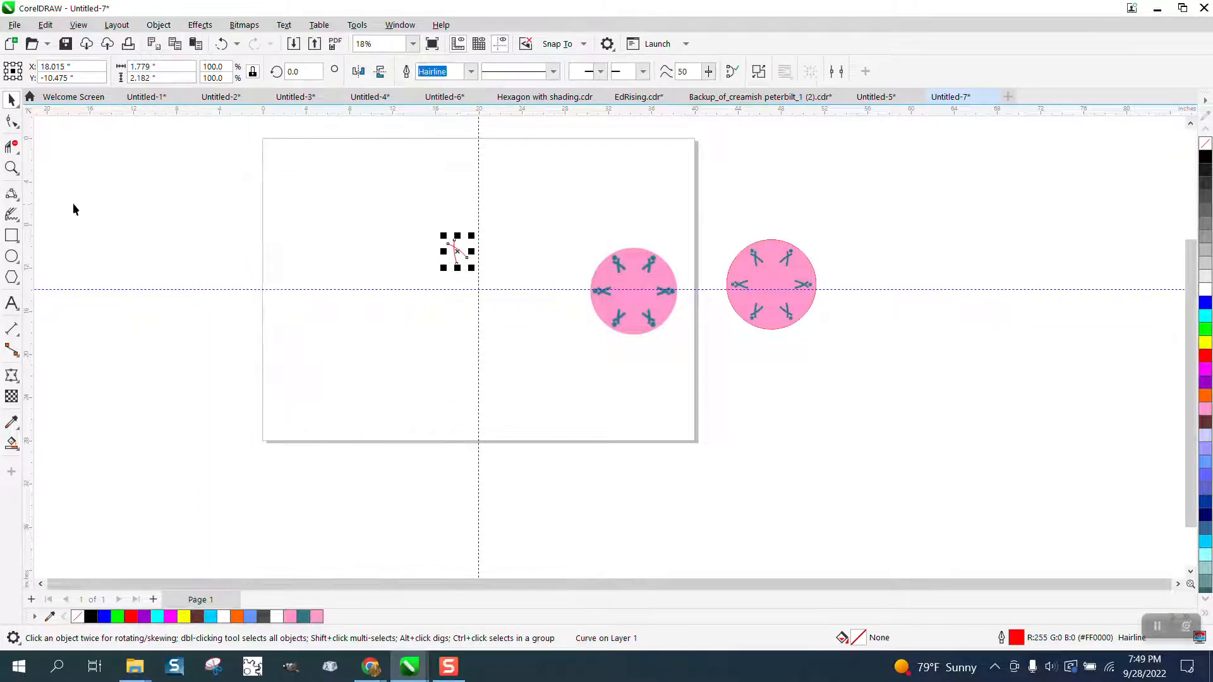
Step: Thicken the combined curve's outline, trying 0.5 in and 0.25 in before setting the width to 0.333 in
click(11, 167)
drag(422, 214, 601, 345)
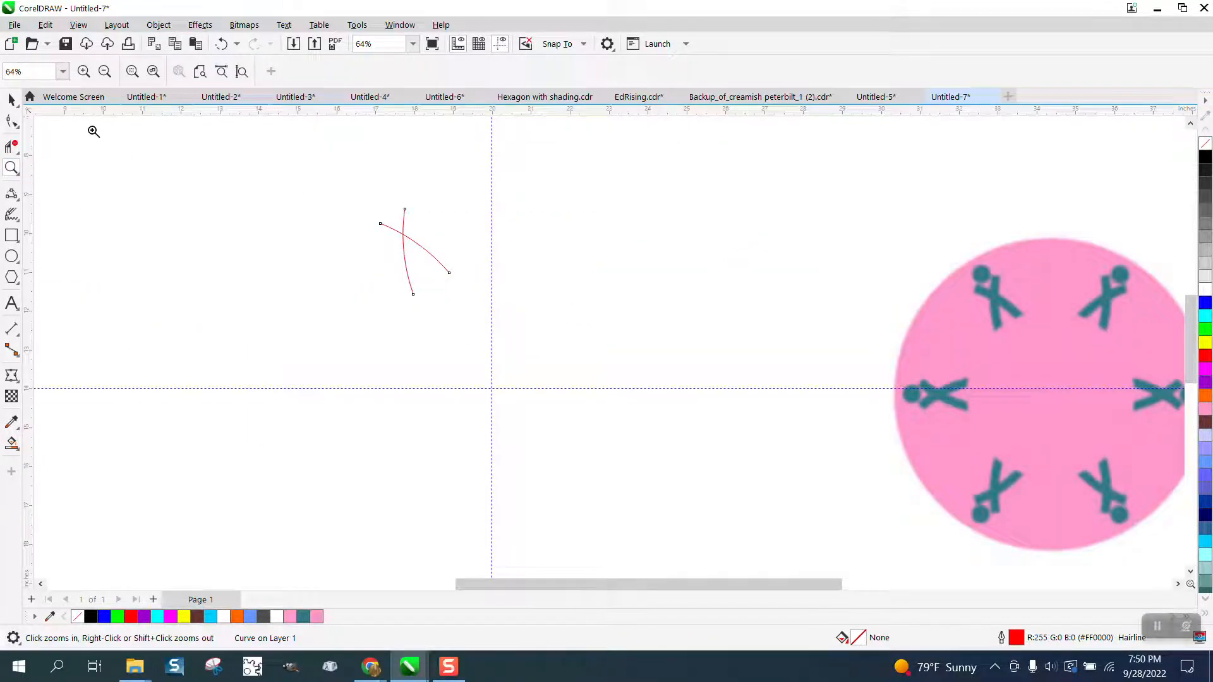
click(12, 100)
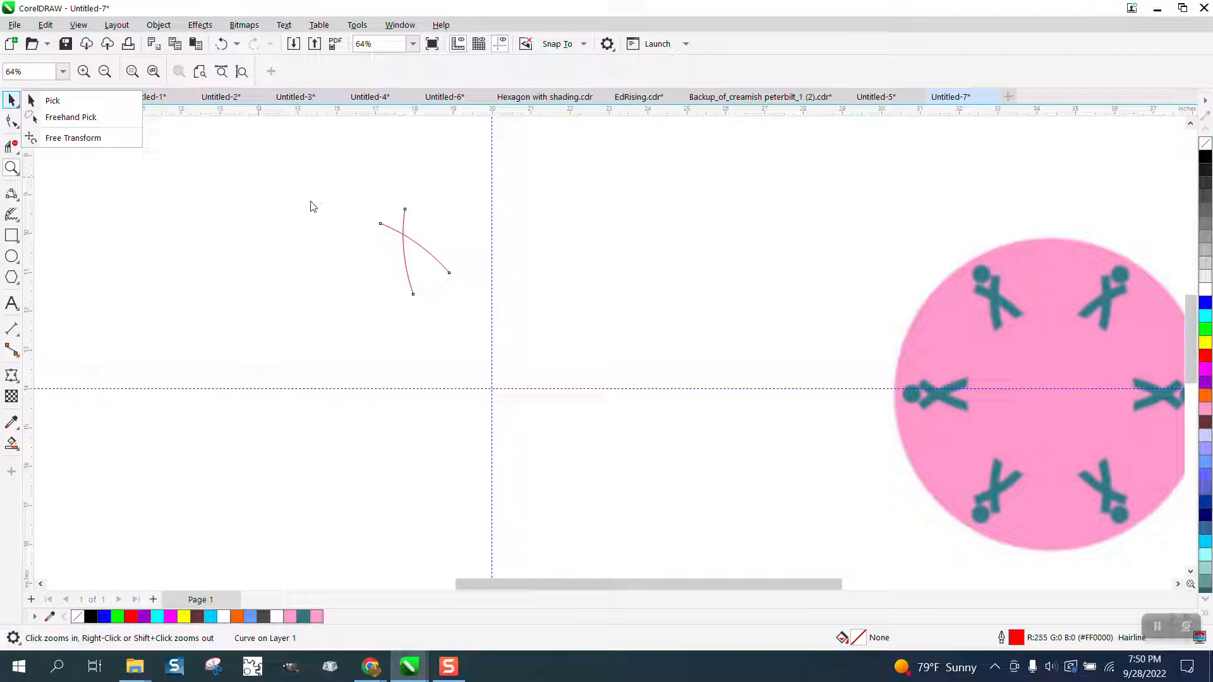
click(53, 100)
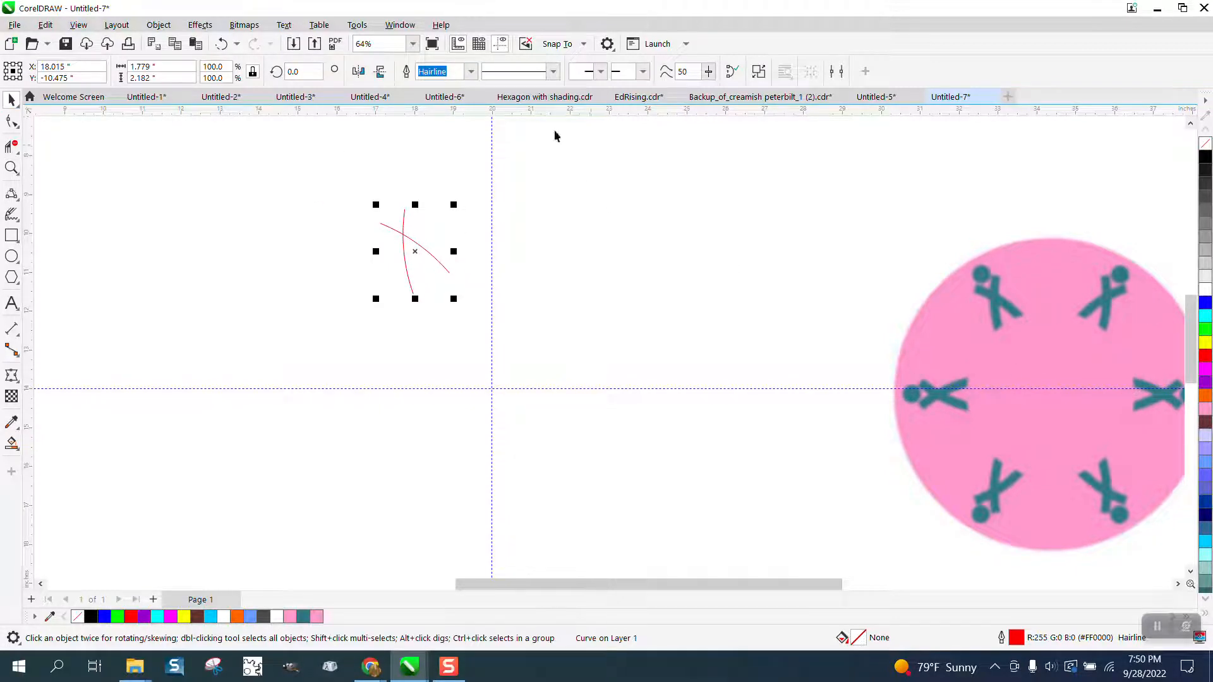
click(471, 71)
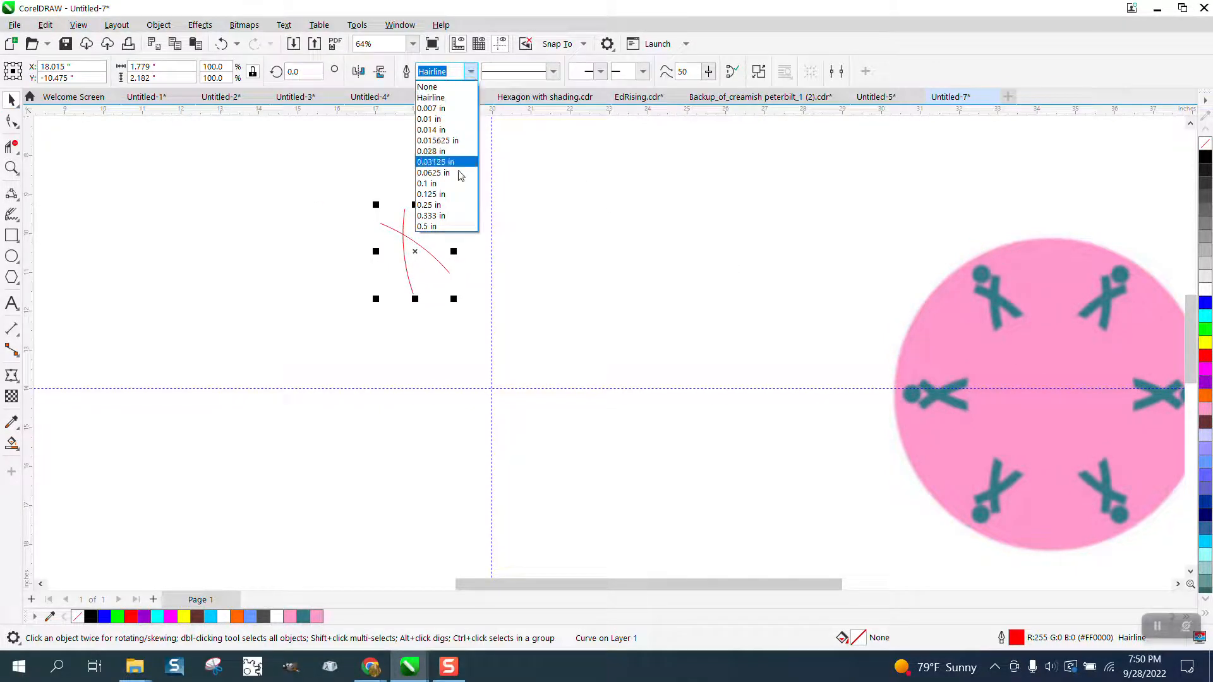
click(435, 227)
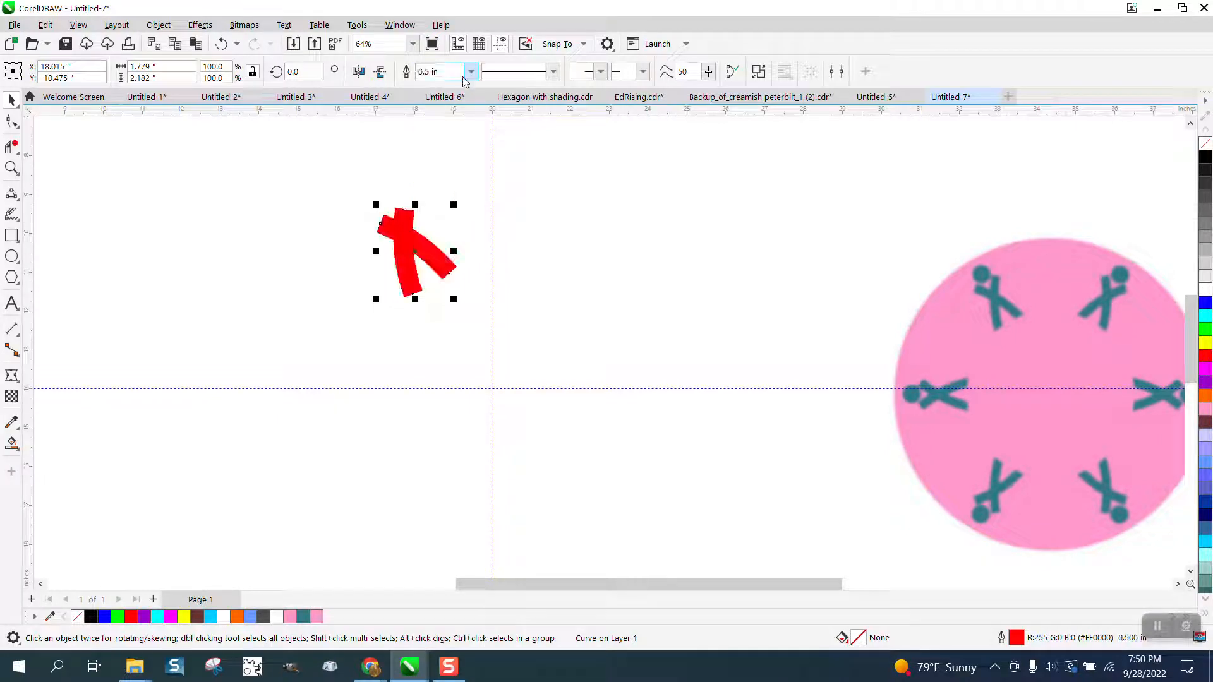
click(471, 71)
click(436, 208)
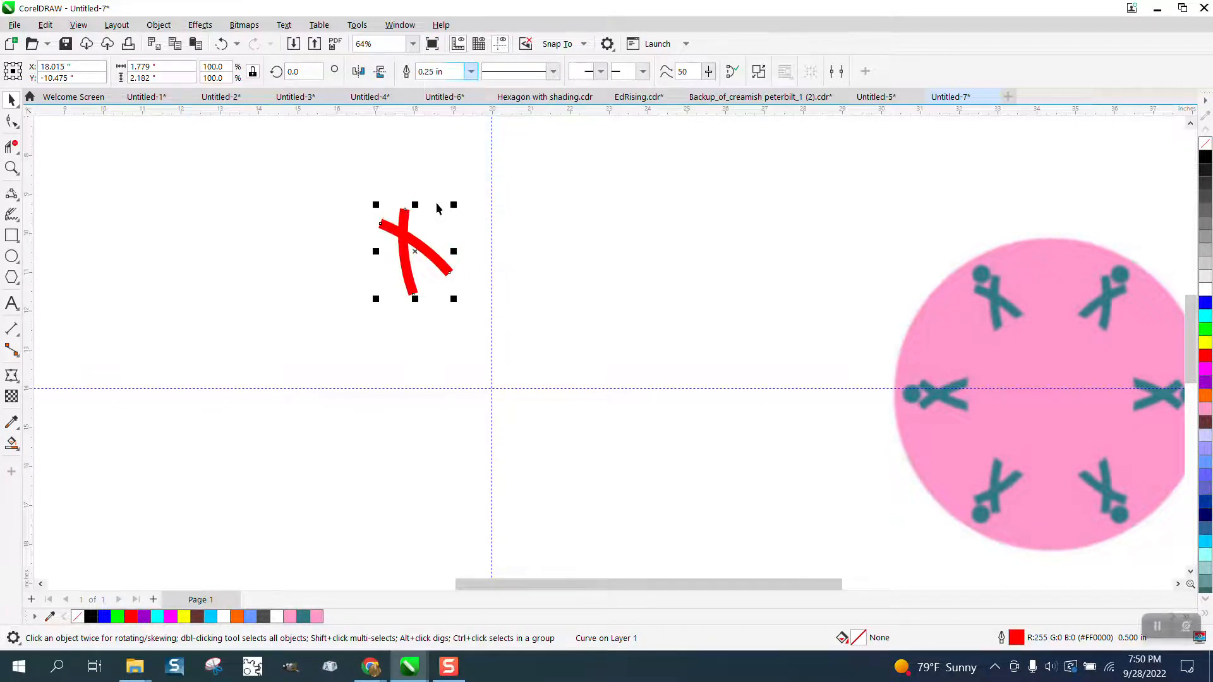
scroll(464, 233, down, 2)
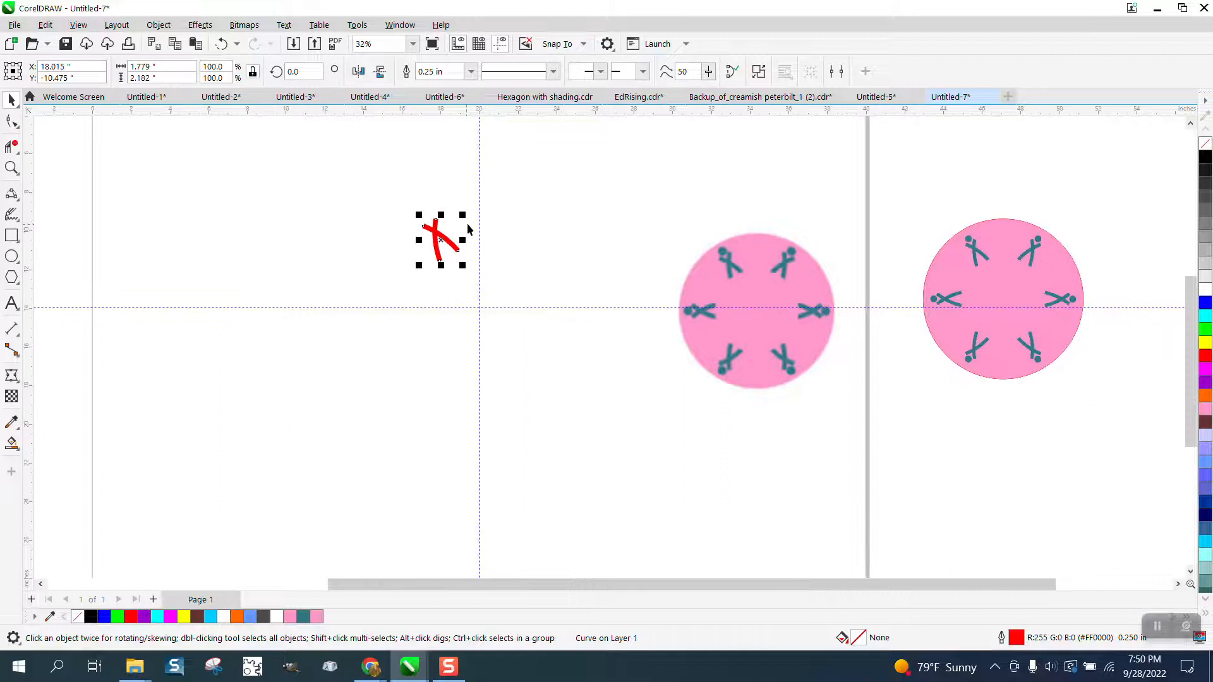
click(471, 71)
click(441, 215)
Step: Convert the thick curve's outline to an object and give the shape no fill and a black hairline outline
click(11, 167)
drag(407, 206, 526, 279)
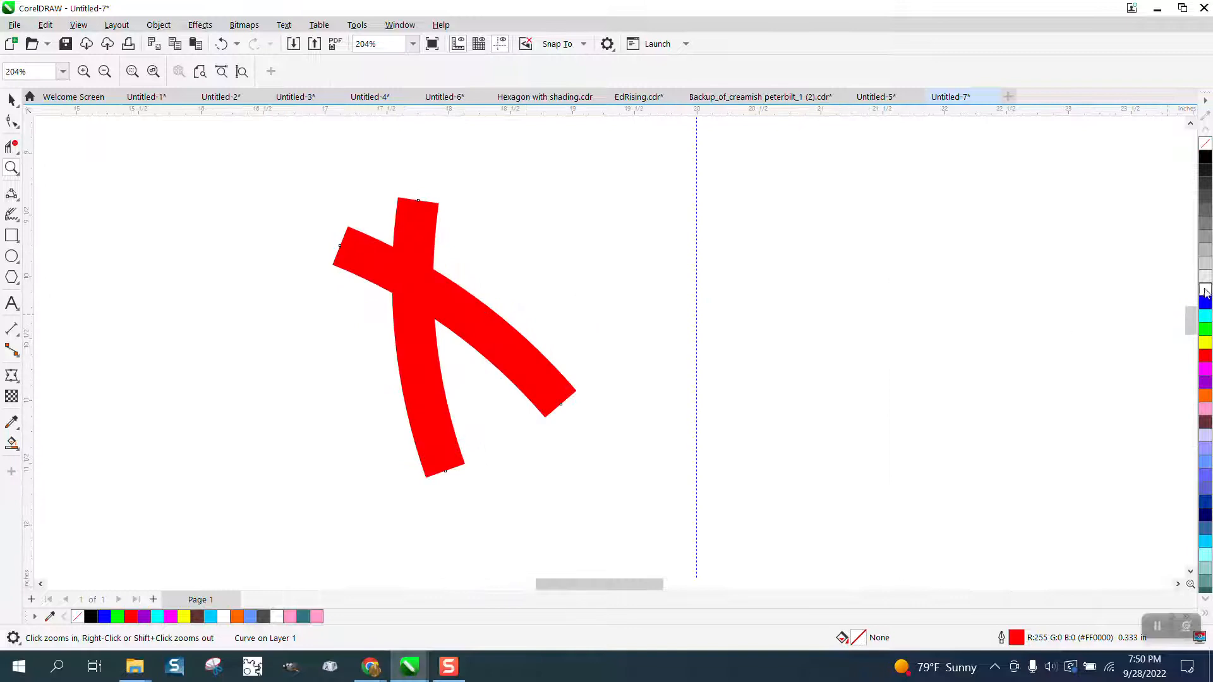
click(12, 99)
drag(274, 190, 566, 463)
click(159, 25)
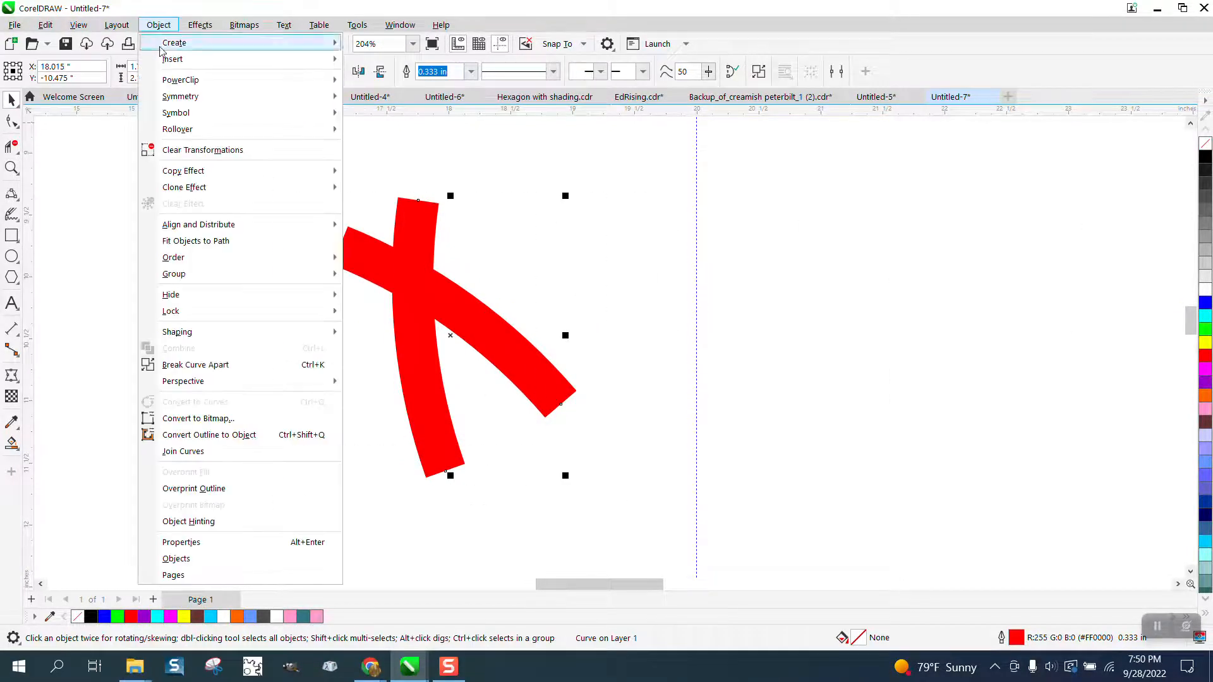
click(246, 450)
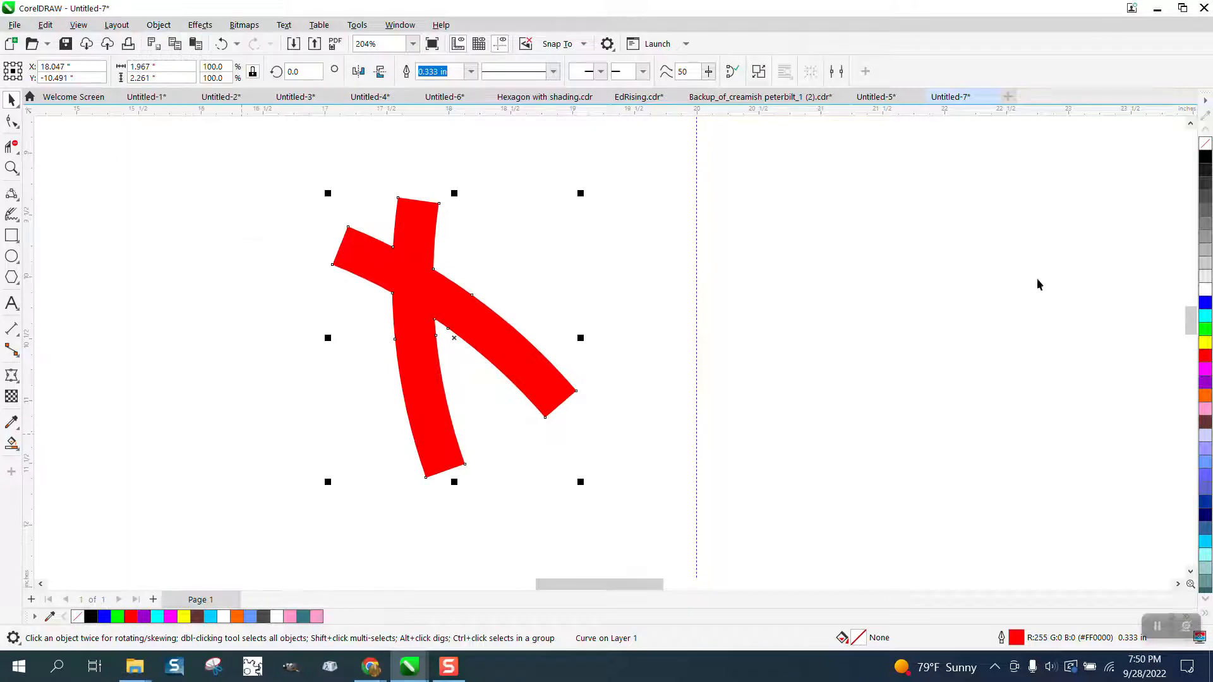
click(1205, 144)
right_click(1203, 161)
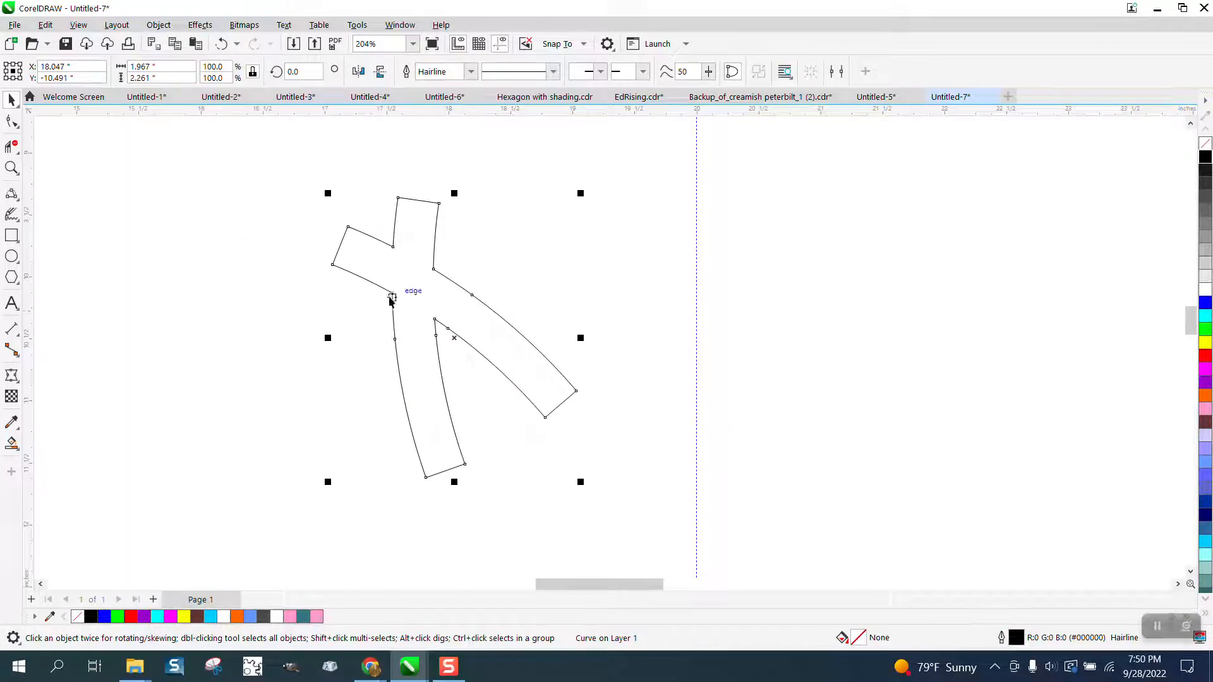
Step: Draw a head circle about 0.515 inches in diameter and place it between the figure's two short arms
scroll(404, 289, down, 1)
scroll(410, 322, down, 2)
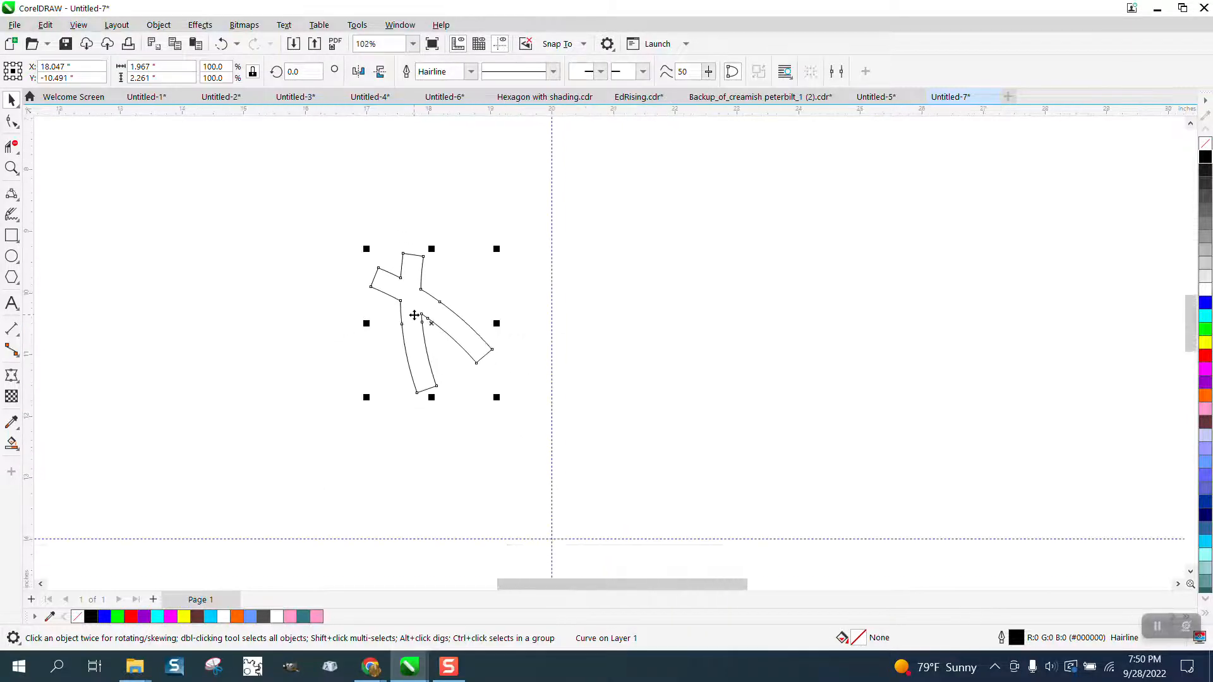
click(11, 256)
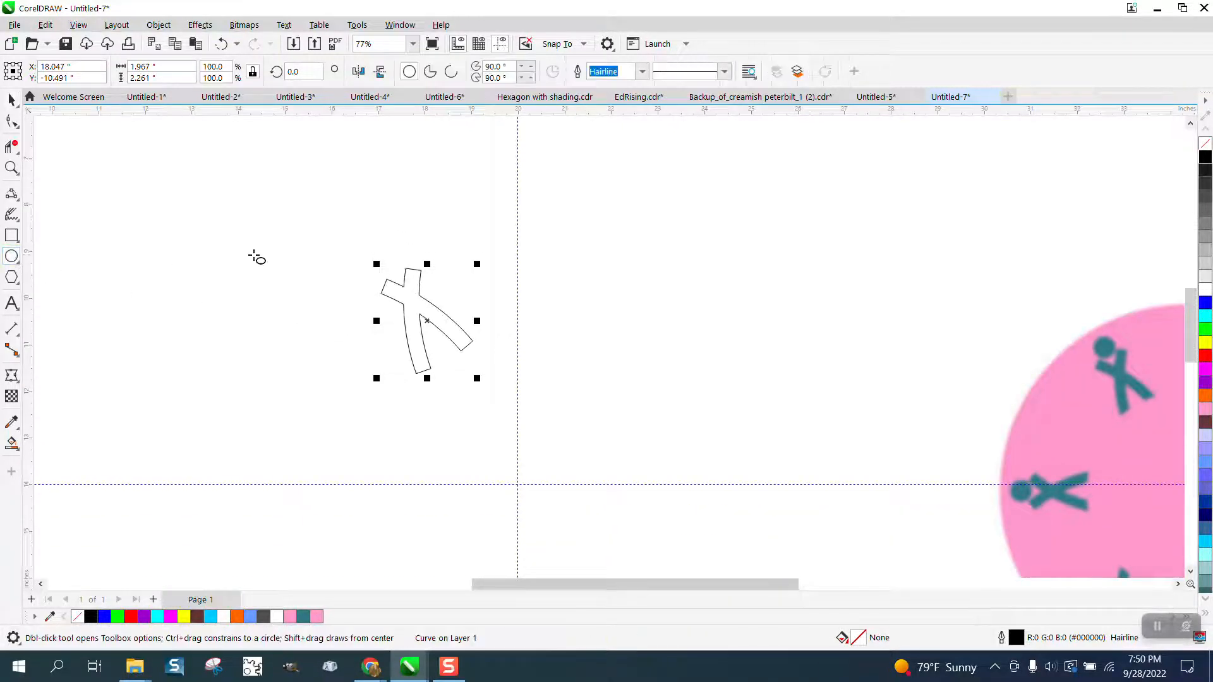
drag(300, 242, 304, 270)
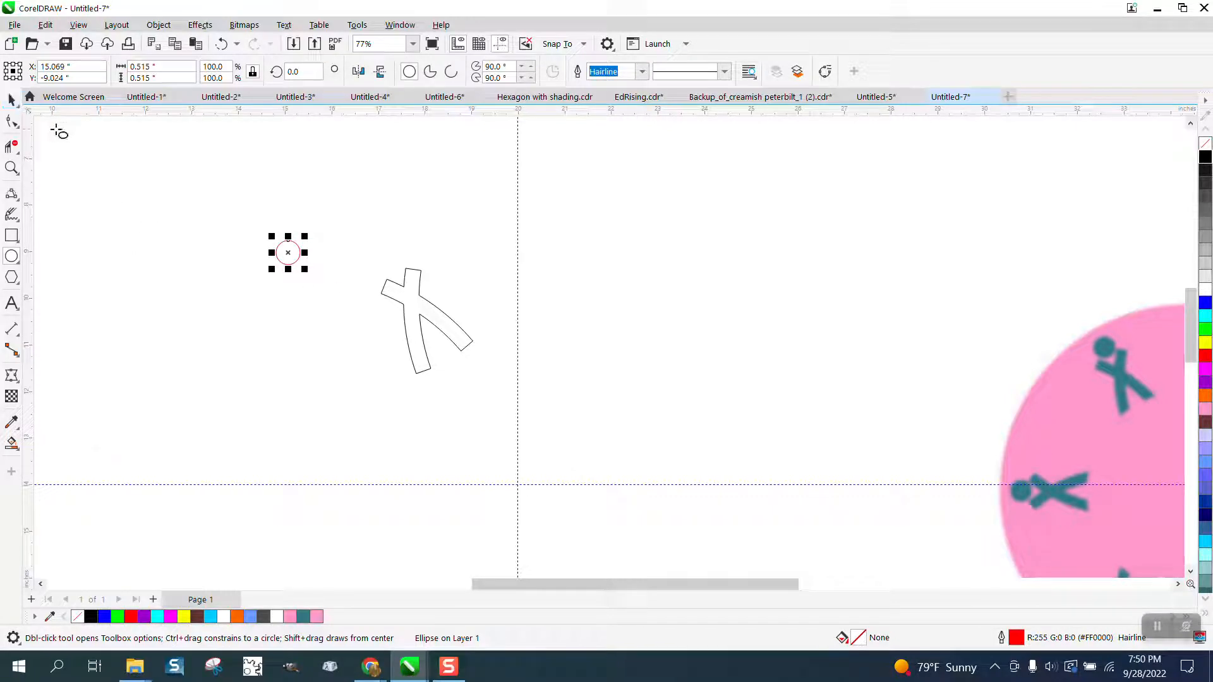
click(11, 101)
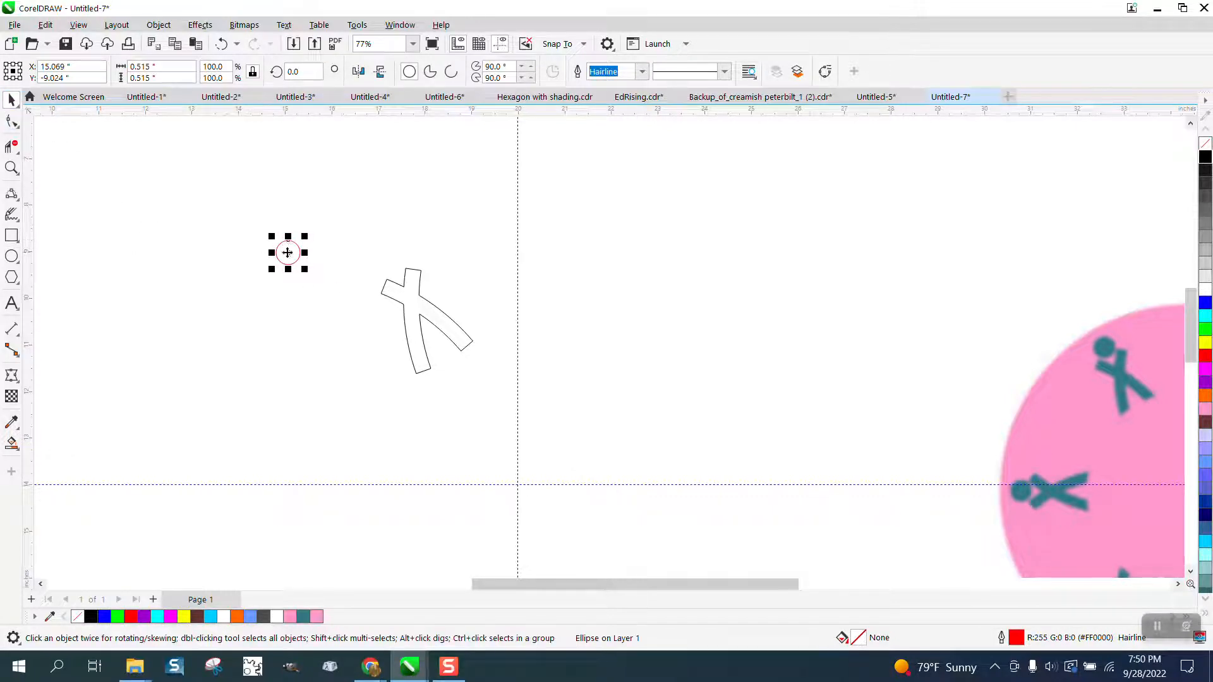
drag(287, 253, 391, 267)
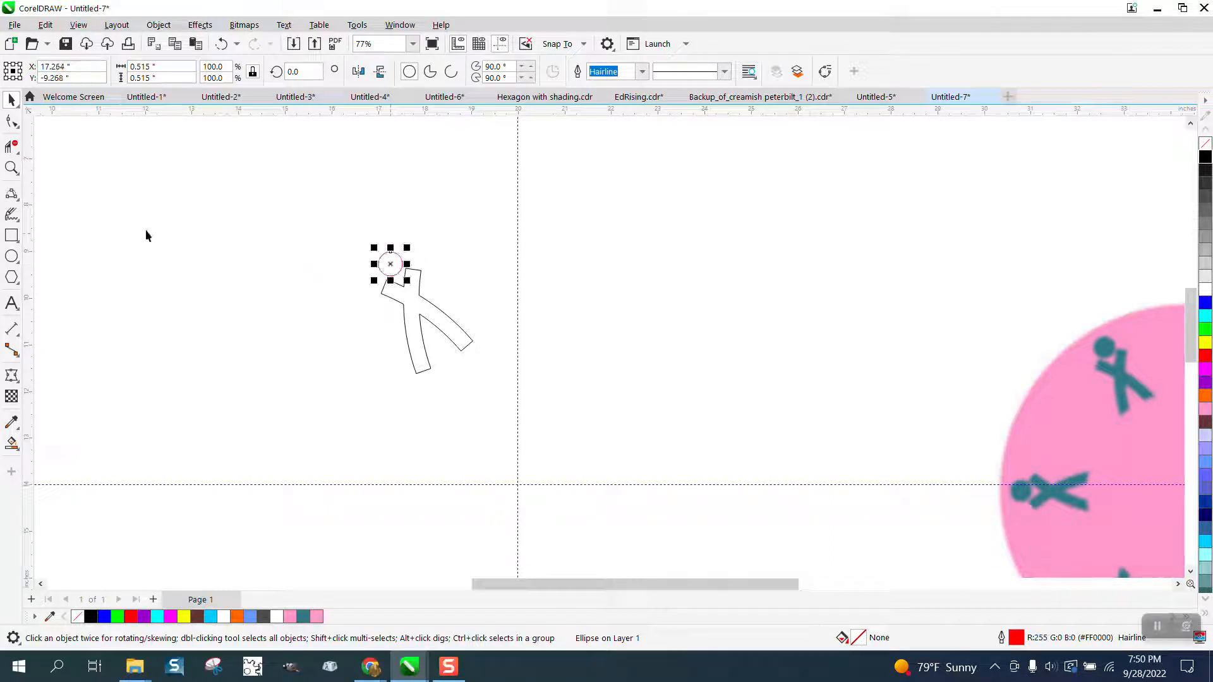
Step: Nudge the head circle slightly right and down so it sits closer between the two short arms
click(20, 167)
drag(349, 221, 481, 312)
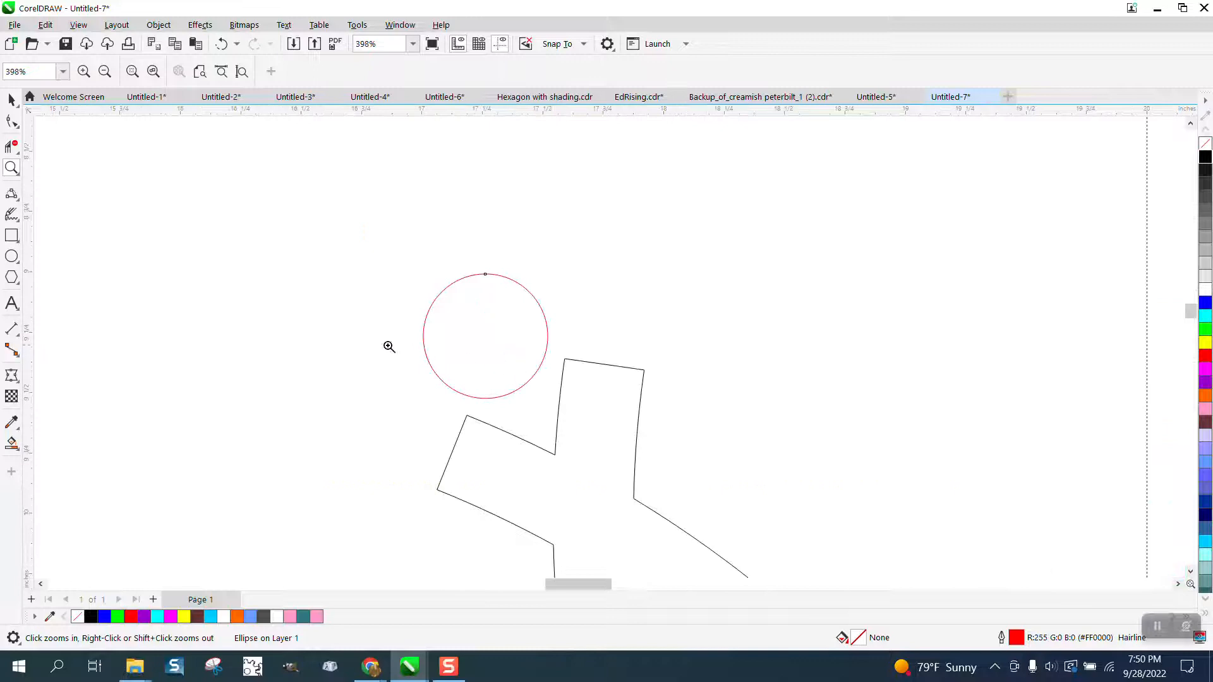
click(12, 100)
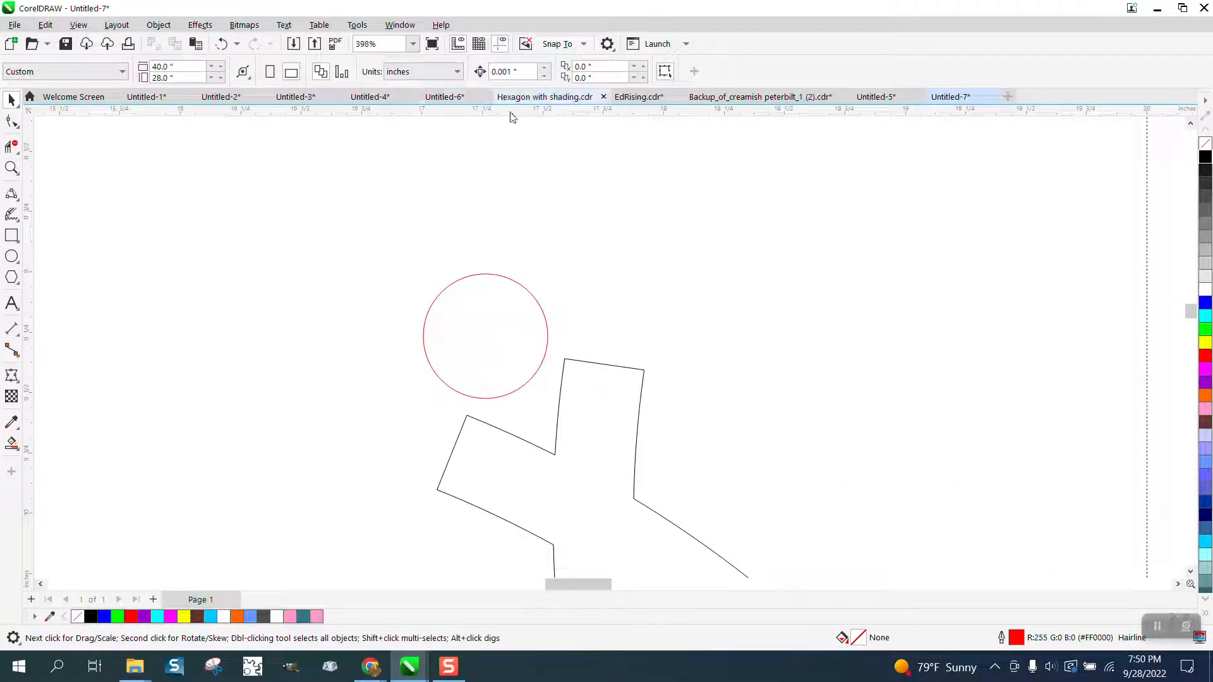
click(511, 289)
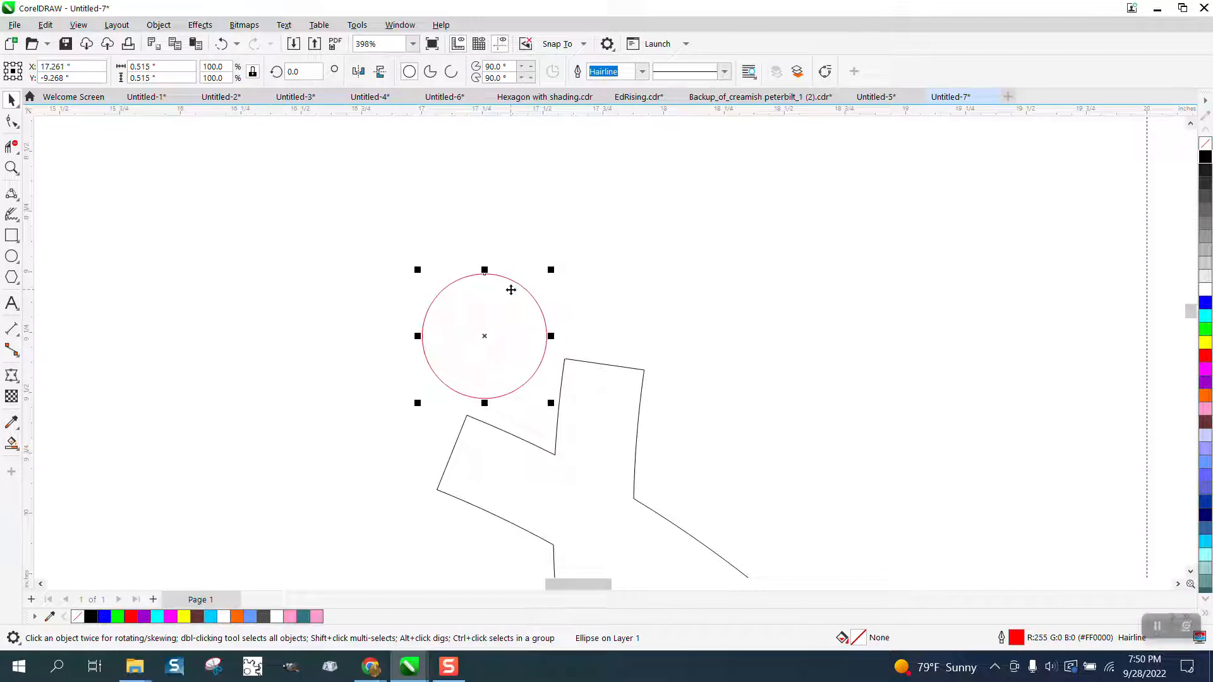
key(ctrl+Left)
key(ctrl+Right)
key(ctrl+Right)
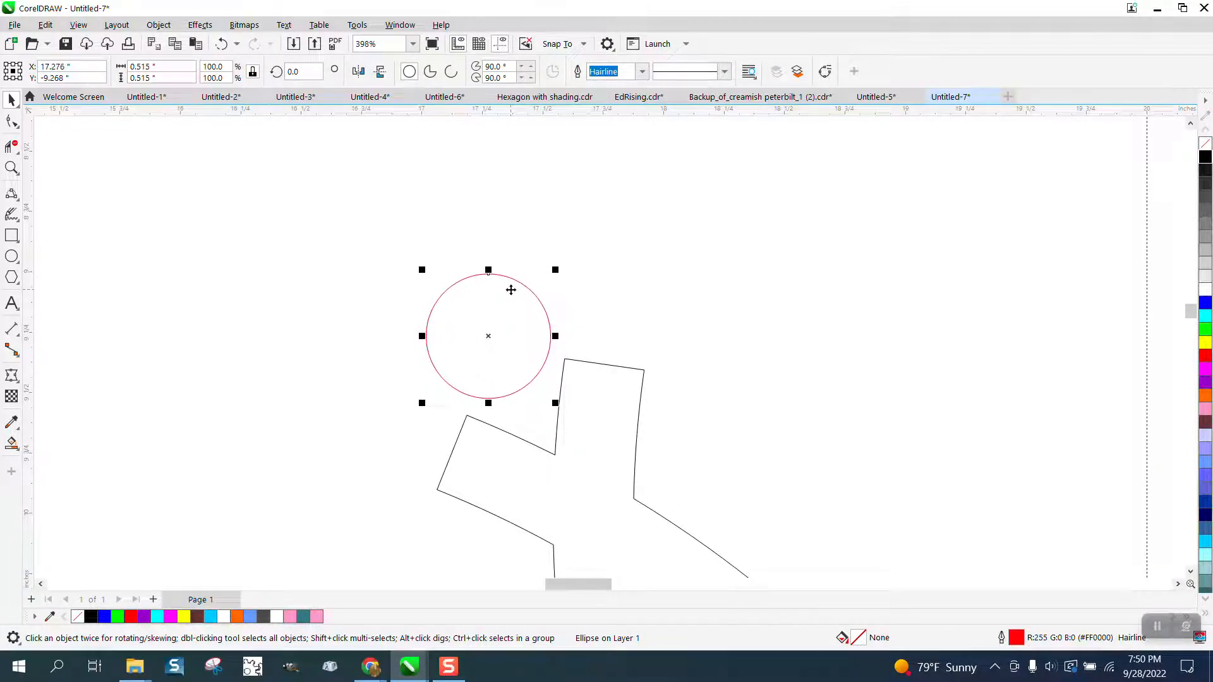
key(ctrl+Down)
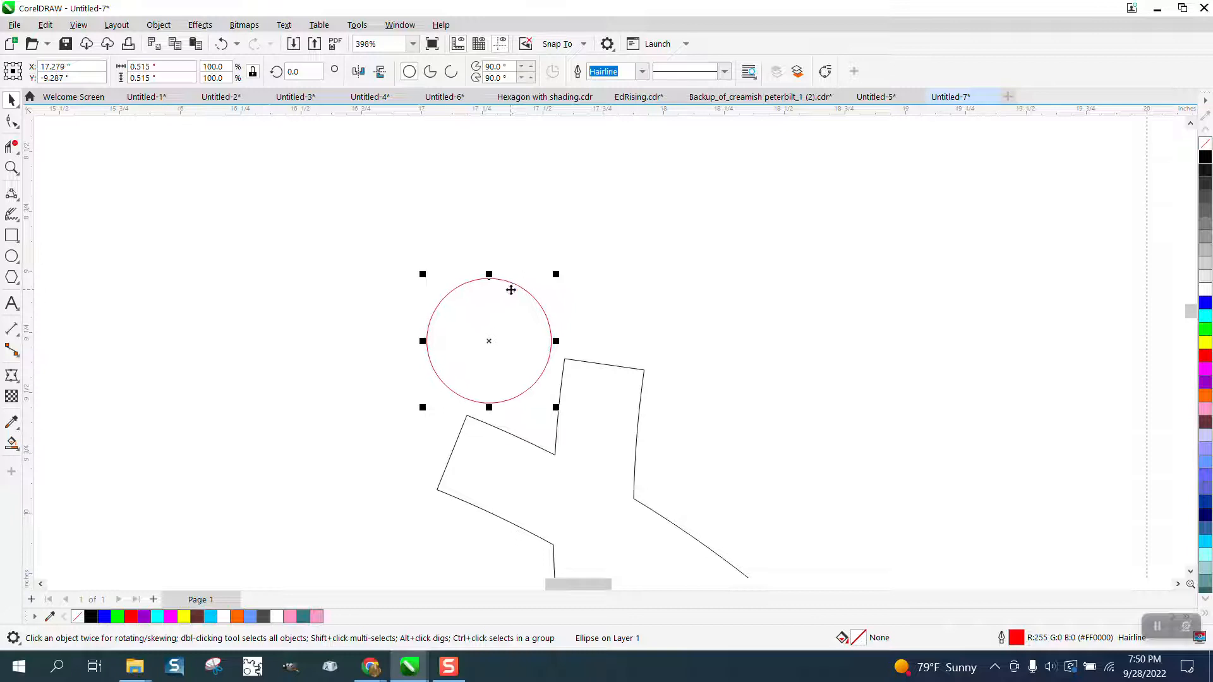
key(ctrl+Right)
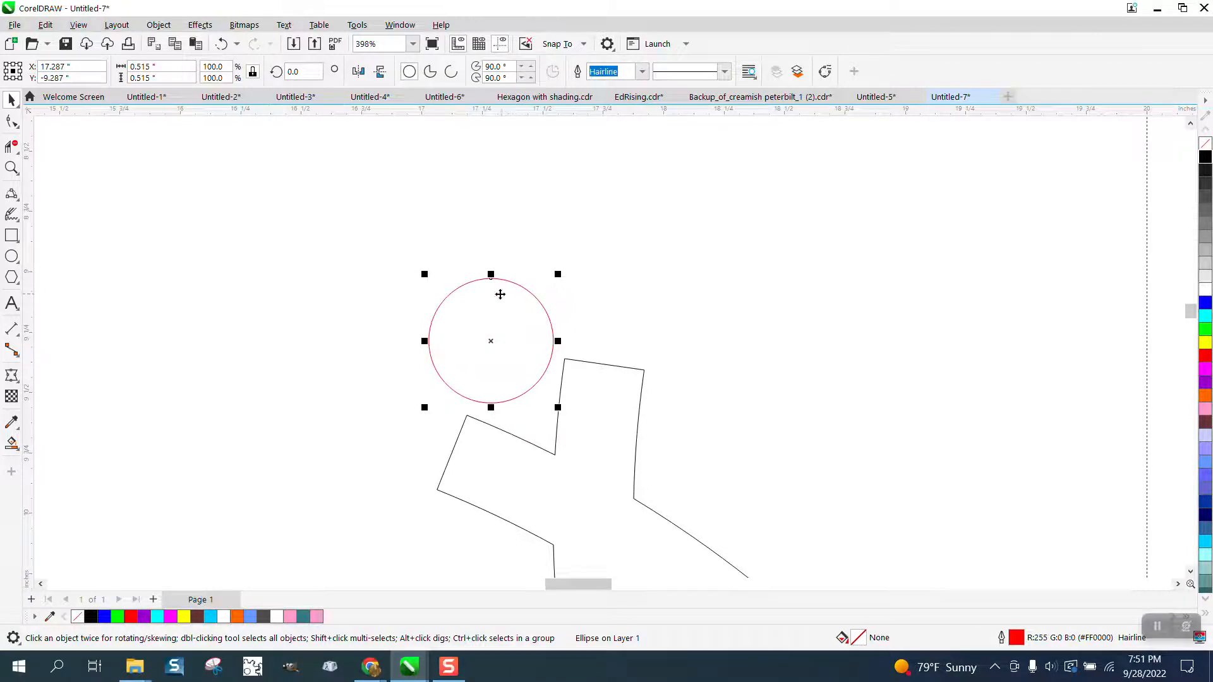
Step: Group the head circle with the figure's body outline
scroll(501, 294, down, 3)
scroll(463, 285, down, 1)
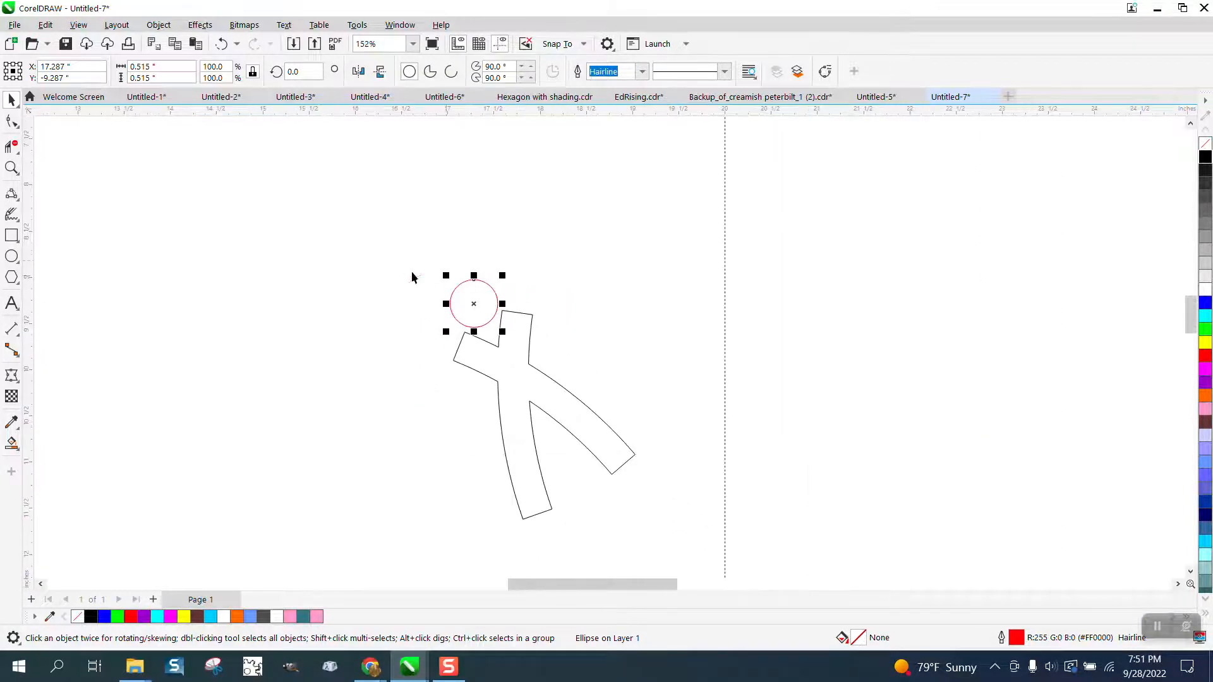
scroll(445, 263, down, 1)
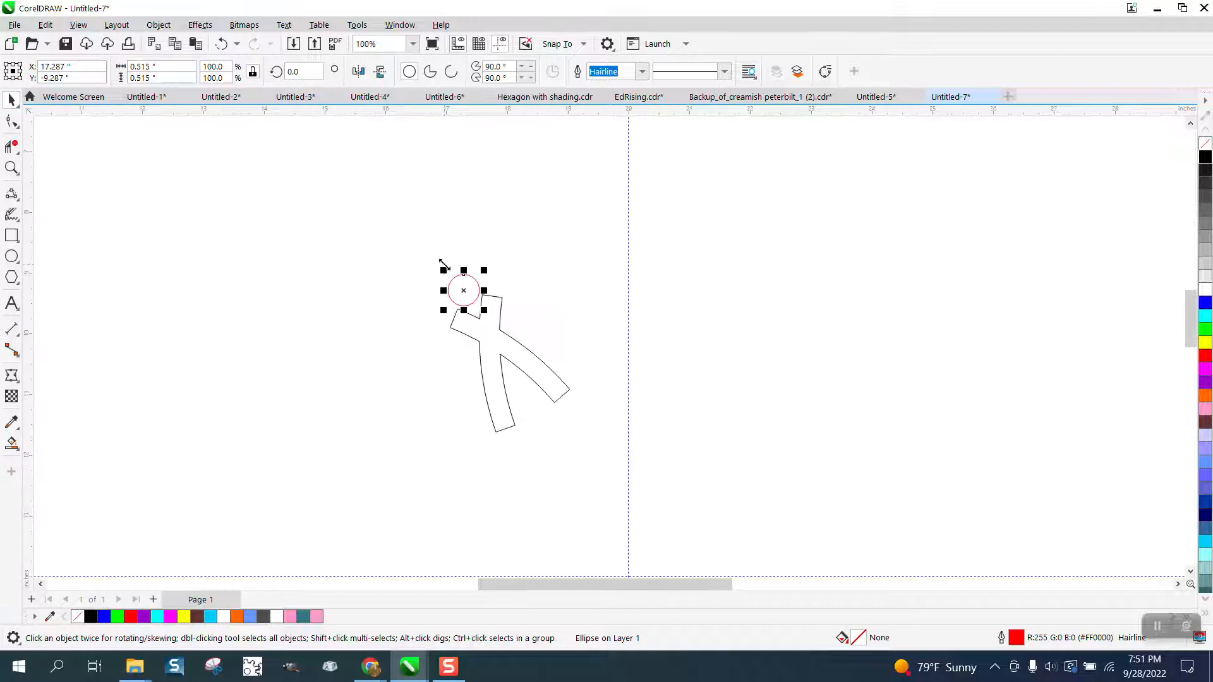
drag(420, 252, 549, 436)
drag(639, 491, 639, 489)
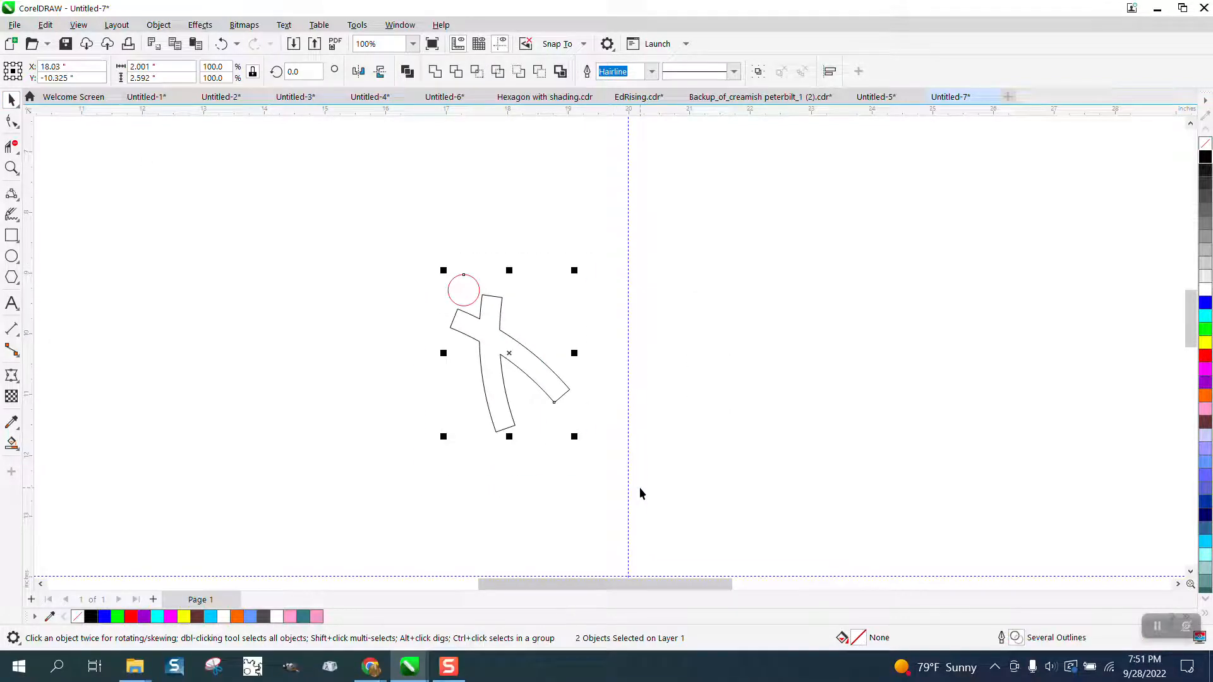
key(ctrl+g)
Step: Set the figure's rotation centre at the guideline intersection and create five copies rotated in 60° increments around it
scroll(589, 438, down, 2)
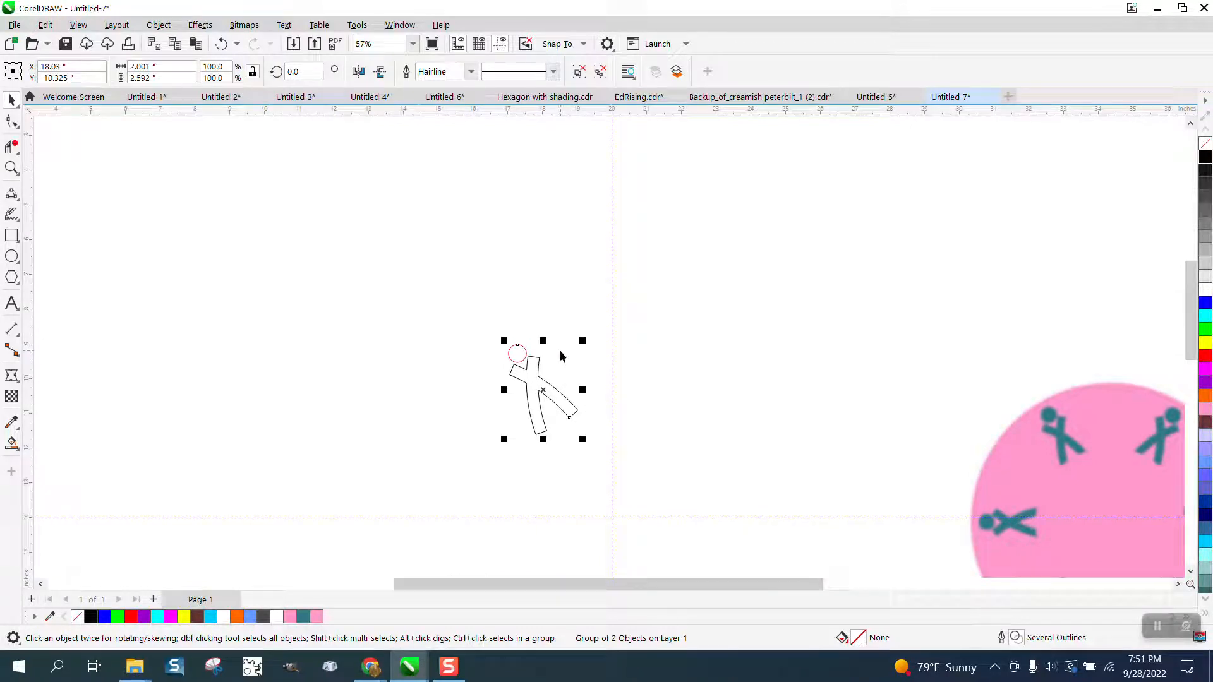
click(542, 396)
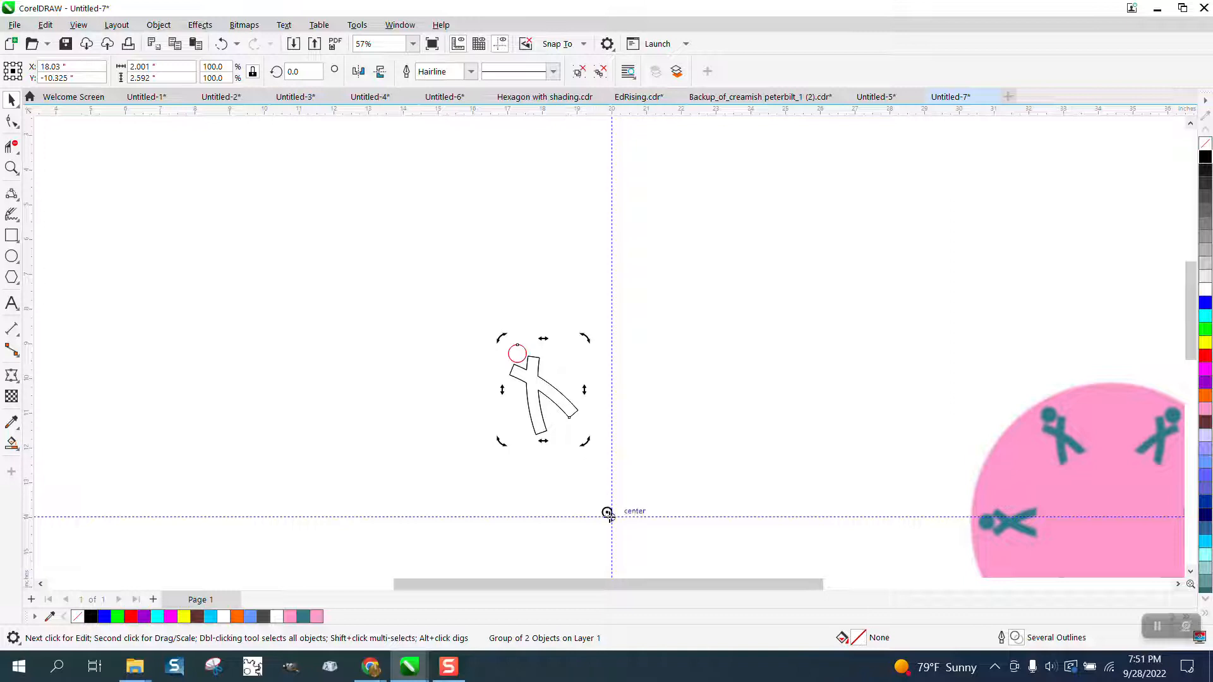
click(538, 388)
click(539, 388)
click(302, 71)
text(60)
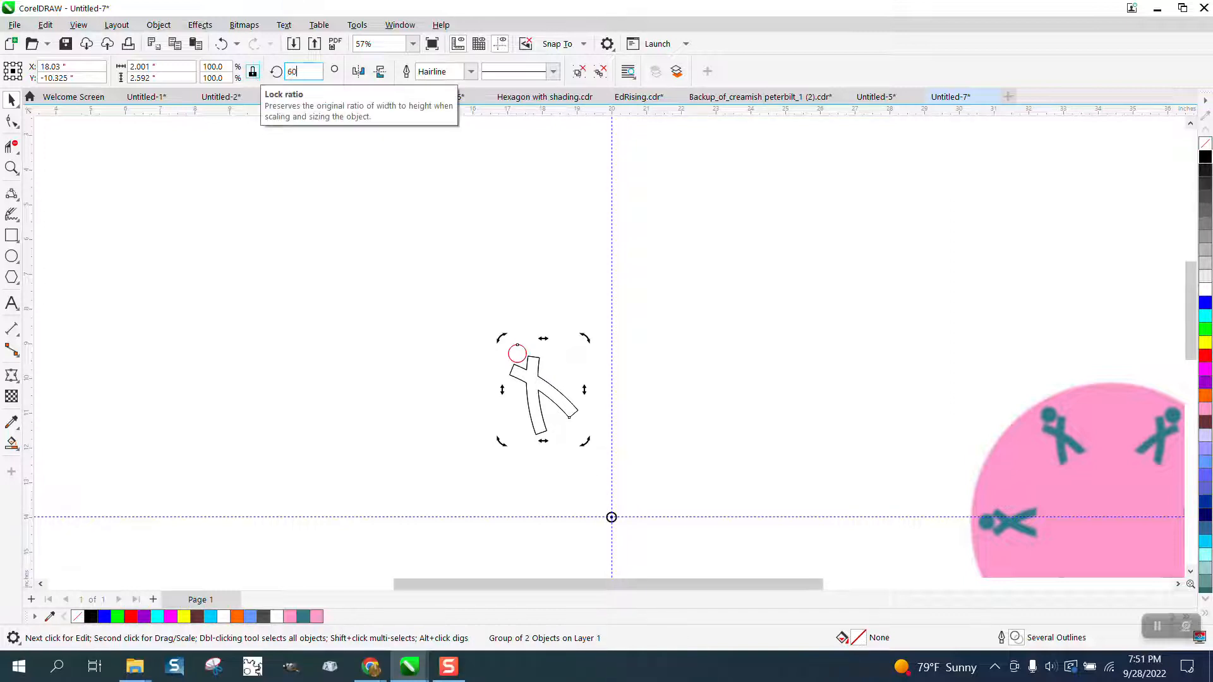
key(Return)
key(ctrl+r)
key(ctrl+r)
key(ctrl+r)
key(ctrl+r)
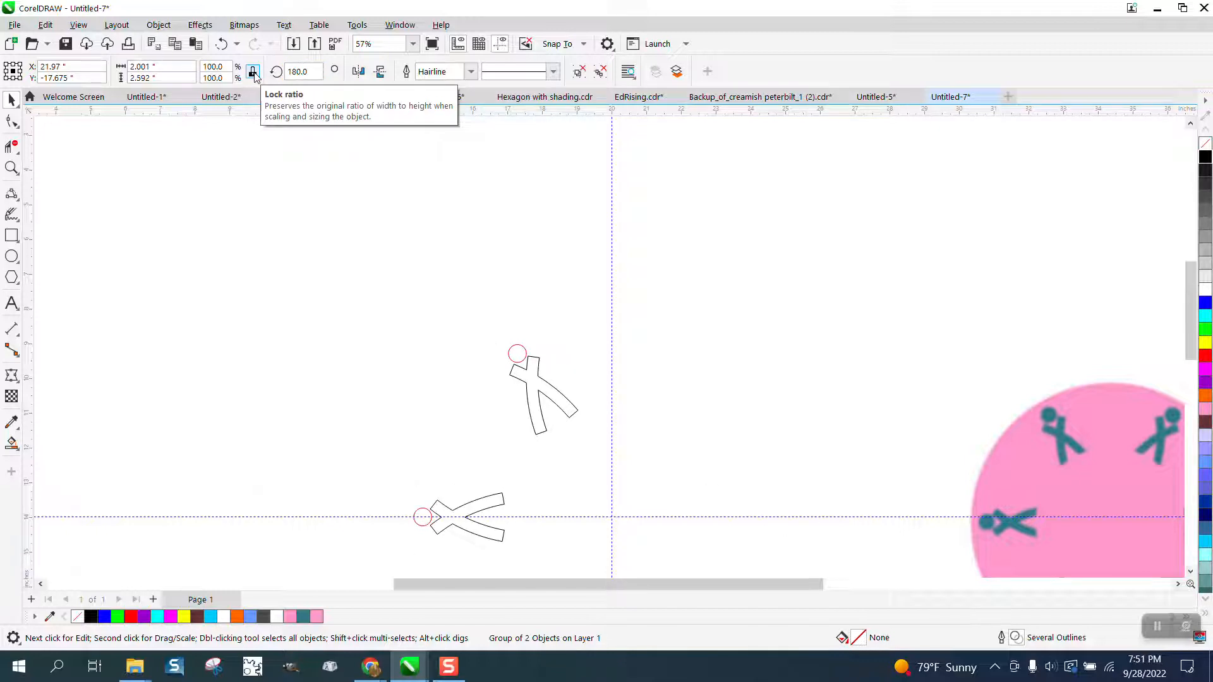
Step: Move the blurry reference bitmap to the upper-left area of the page, clear of the outlined figures
key(F3)
scroll(302, 120, down, 1)
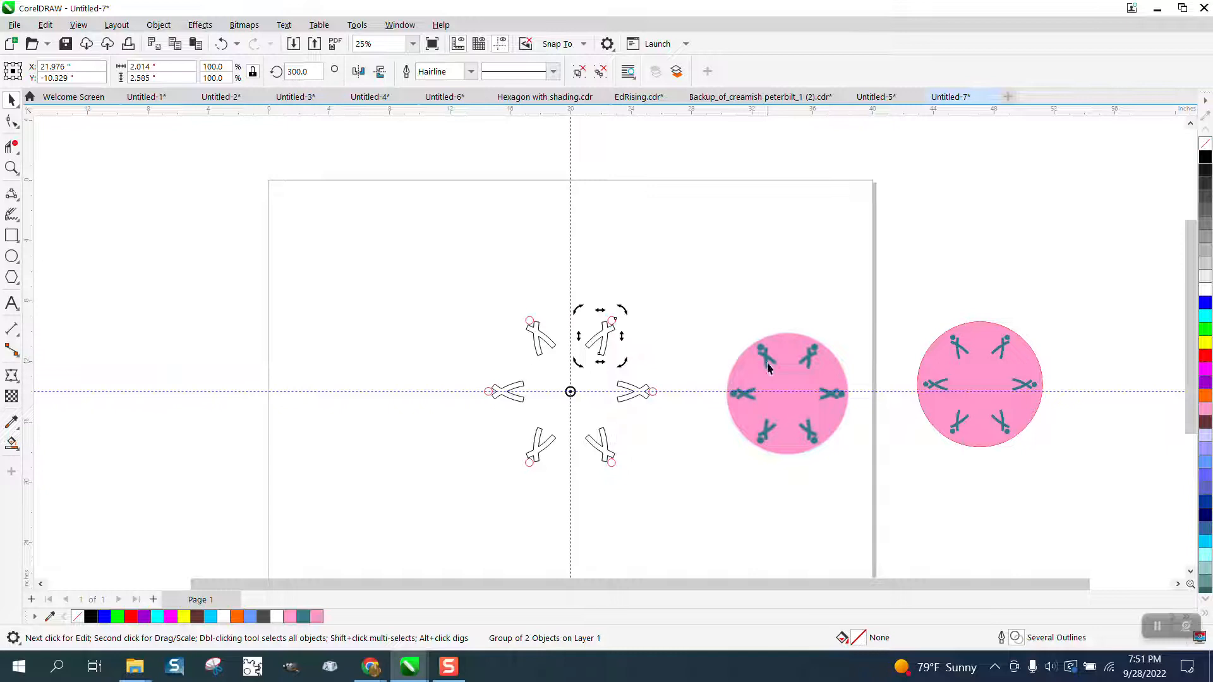
drag(769, 366, 369, 284)
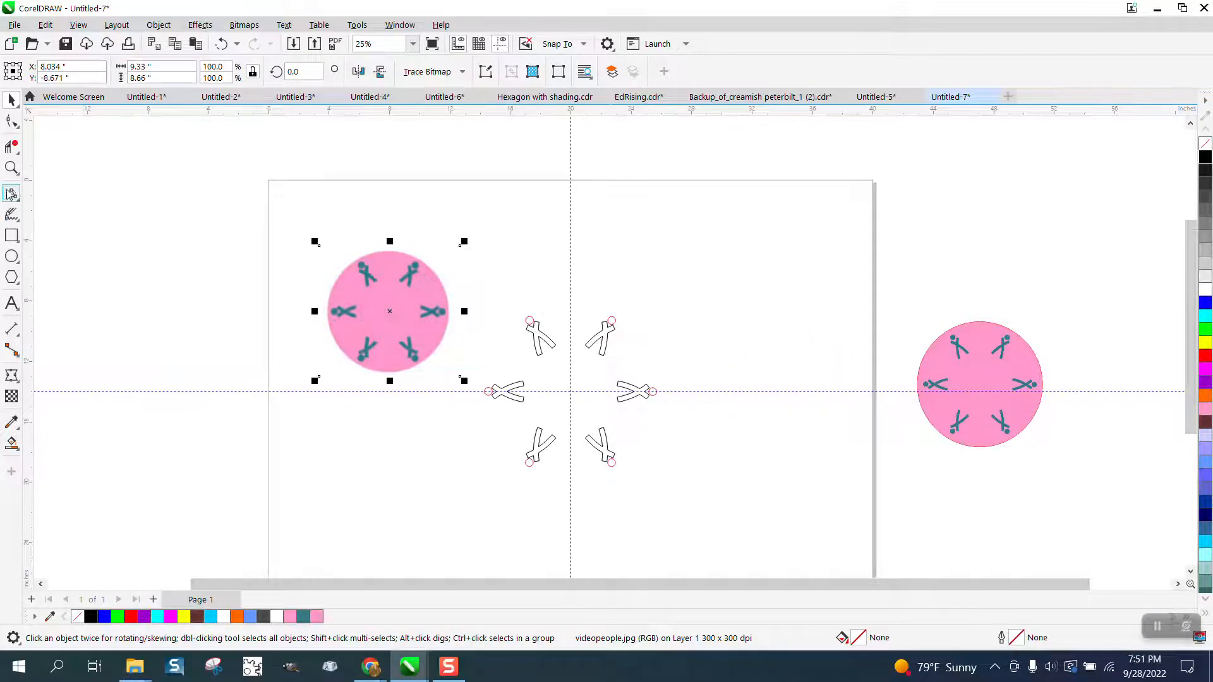
Step: Sample the teal #307886 from a bitmap figure and smart-fill the upper-left outlined figure's body and head with it, without an outline
click(11, 167)
drag(331, 244, 797, 586)
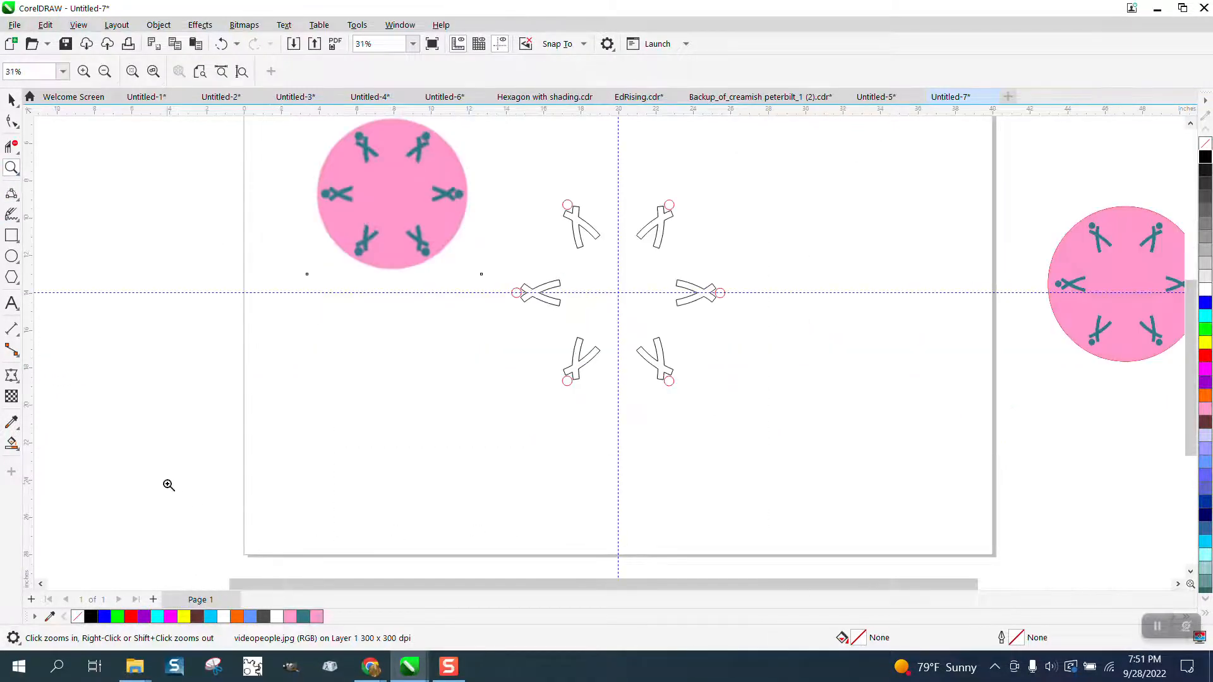
click(11, 443)
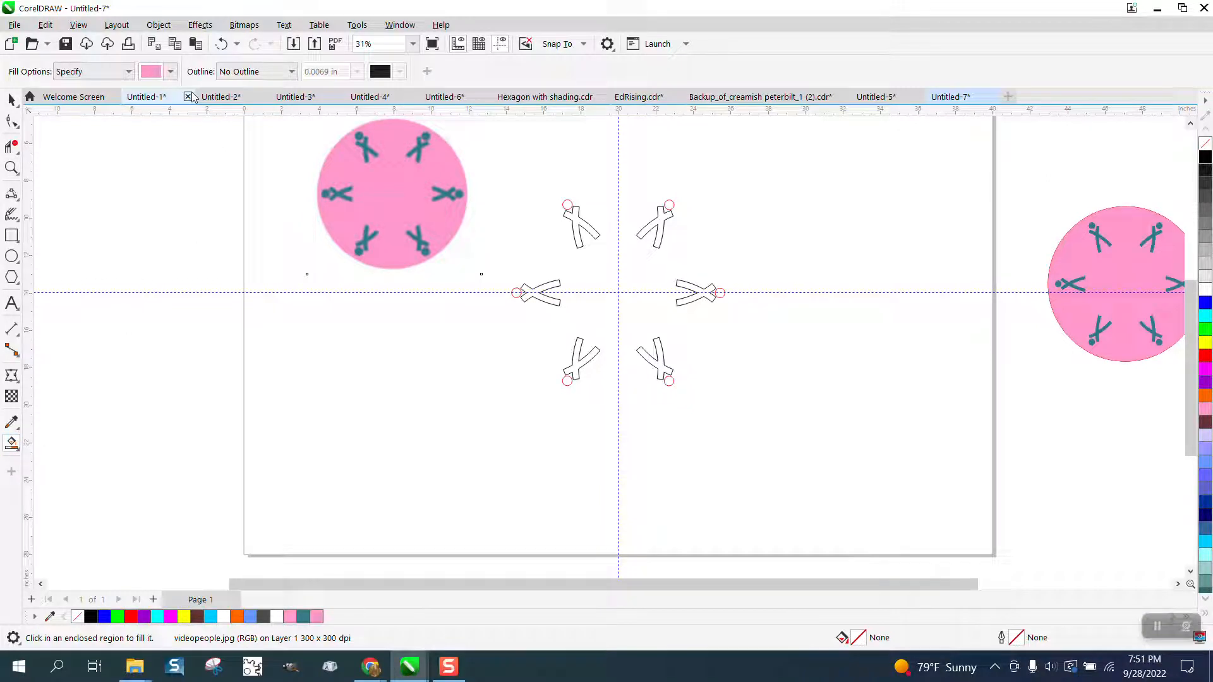
click(172, 72)
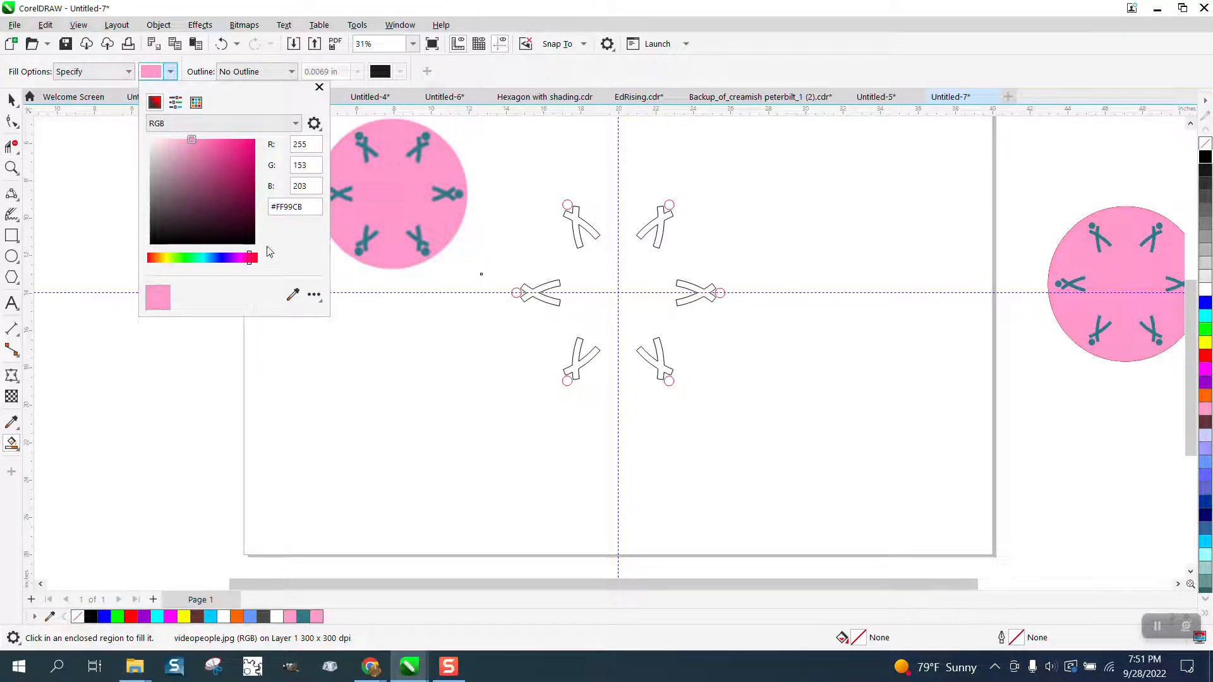
click(293, 294)
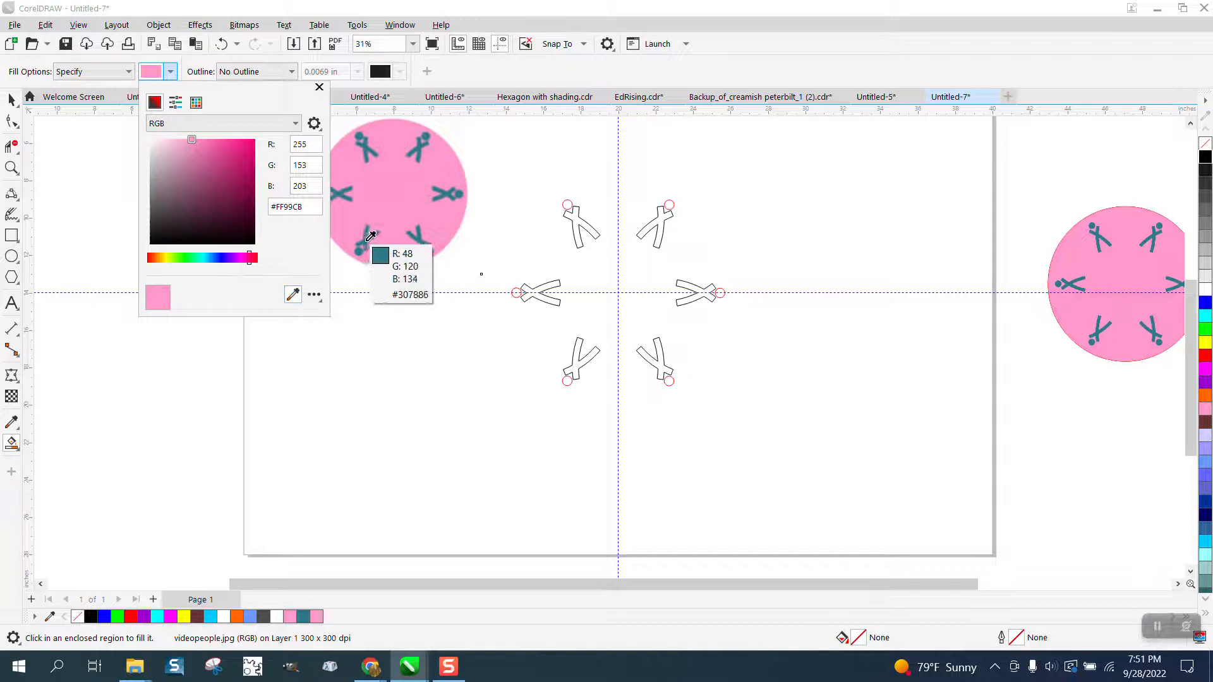
click(371, 235)
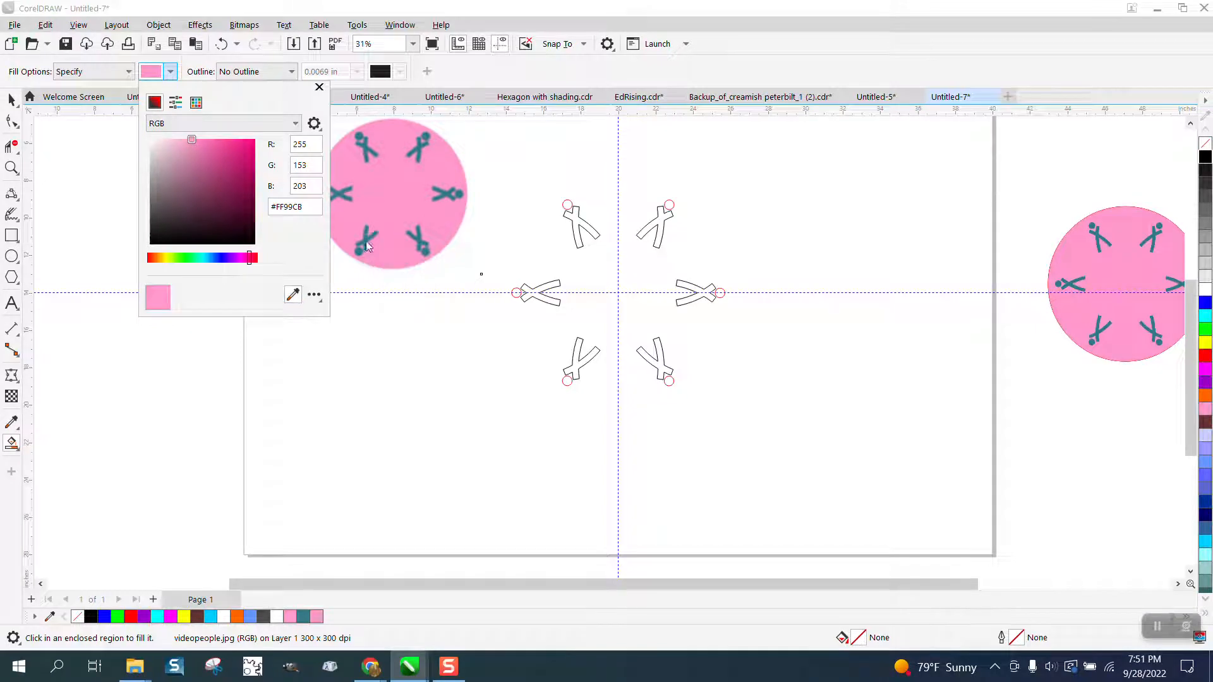
click(575, 218)
click(573, 216)
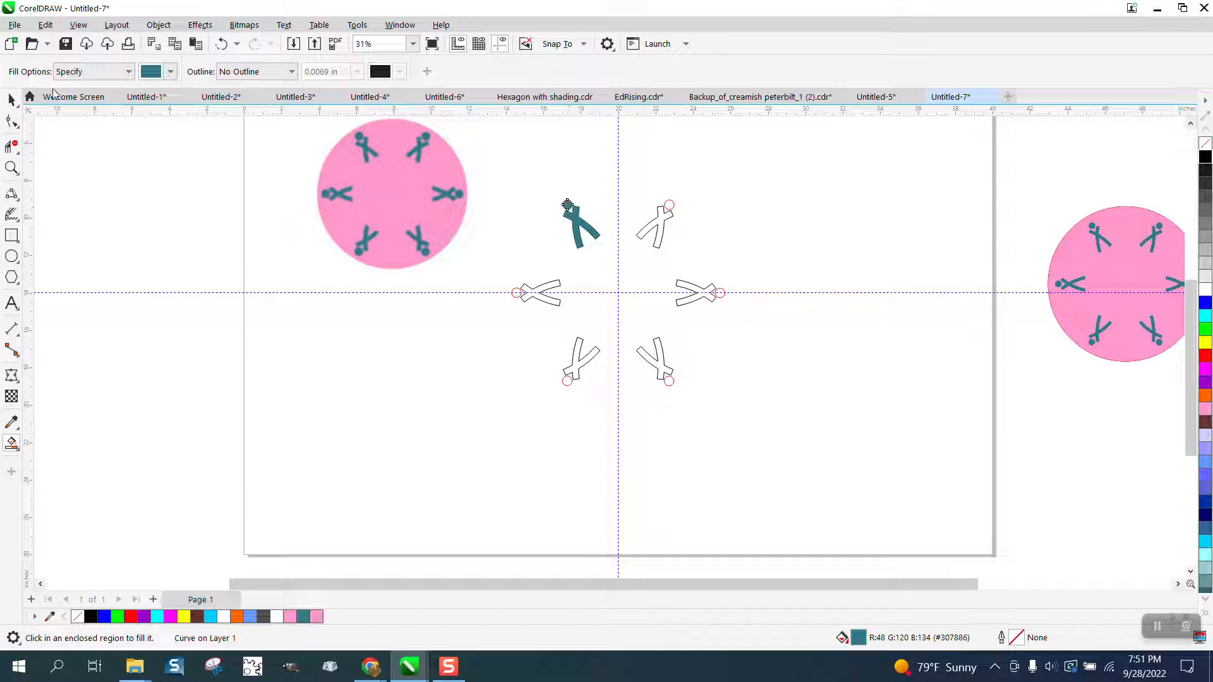
Step: Delete the five unfilled figure copies, keeping only the teal-filled figure
click(12, 100)
drag(623, 192, 675, 280)
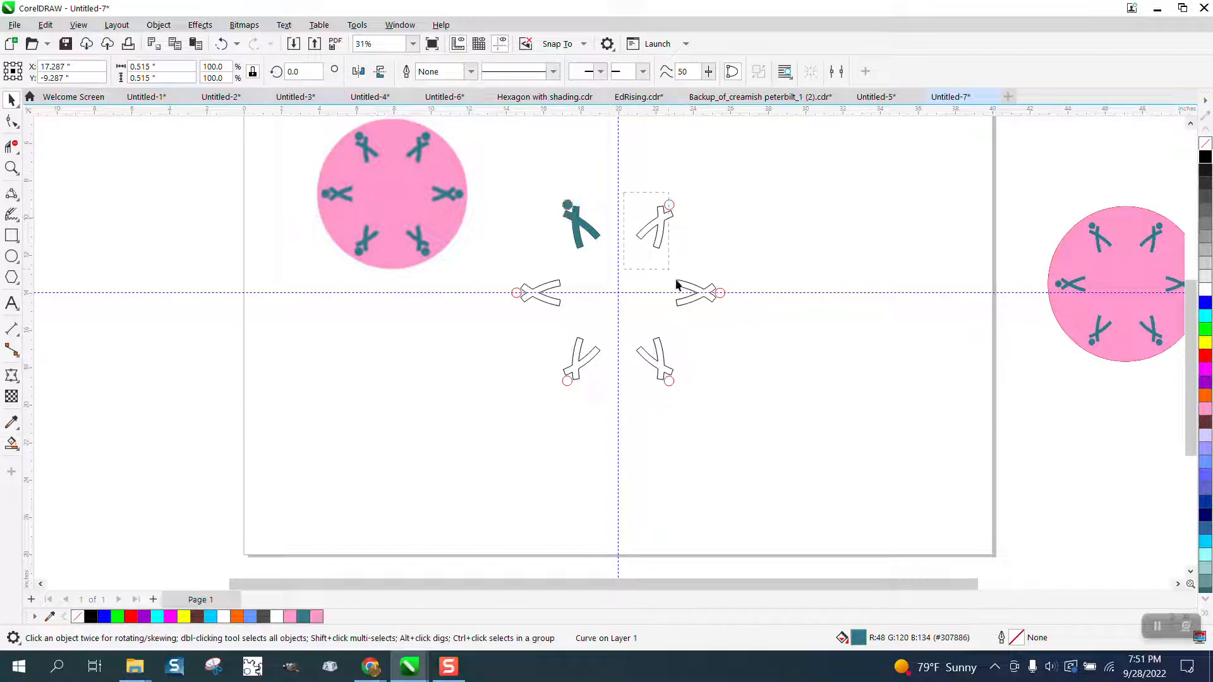
drag(825, 446, 825, 442)
key(Delete)
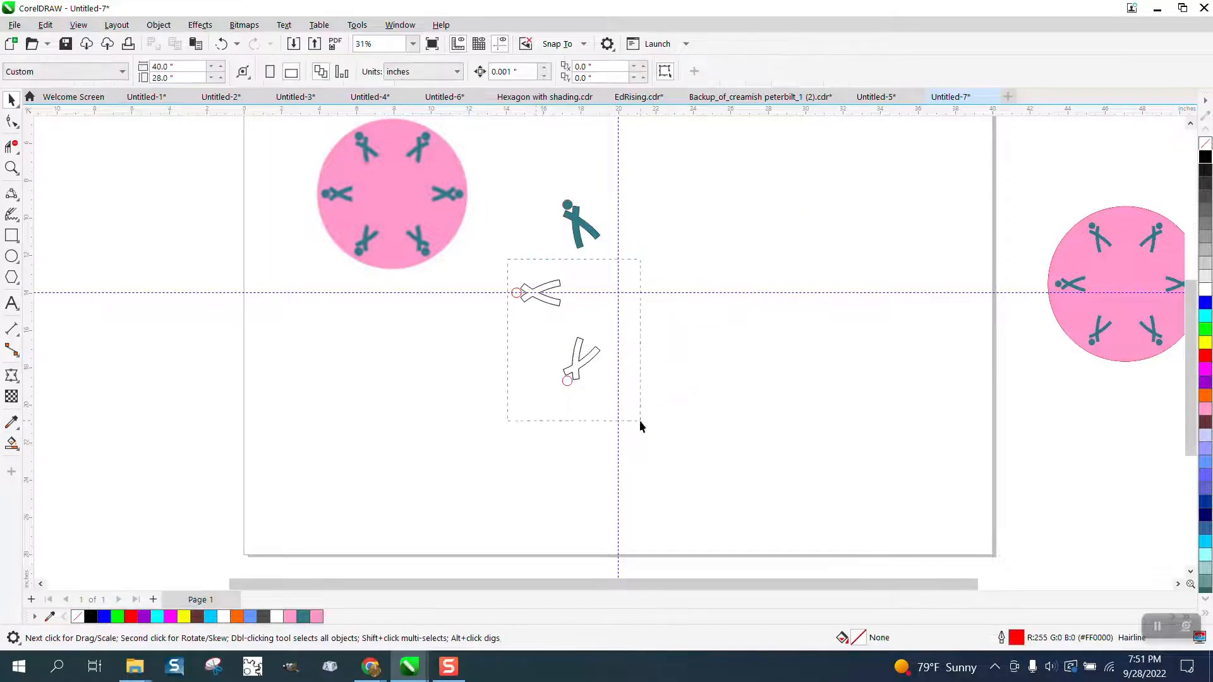
drag(639, 420, 639, 419)
key(Delete)
Step: Remove the outlines from all parts of the teal figure
drag(657, 294, 657, 295)
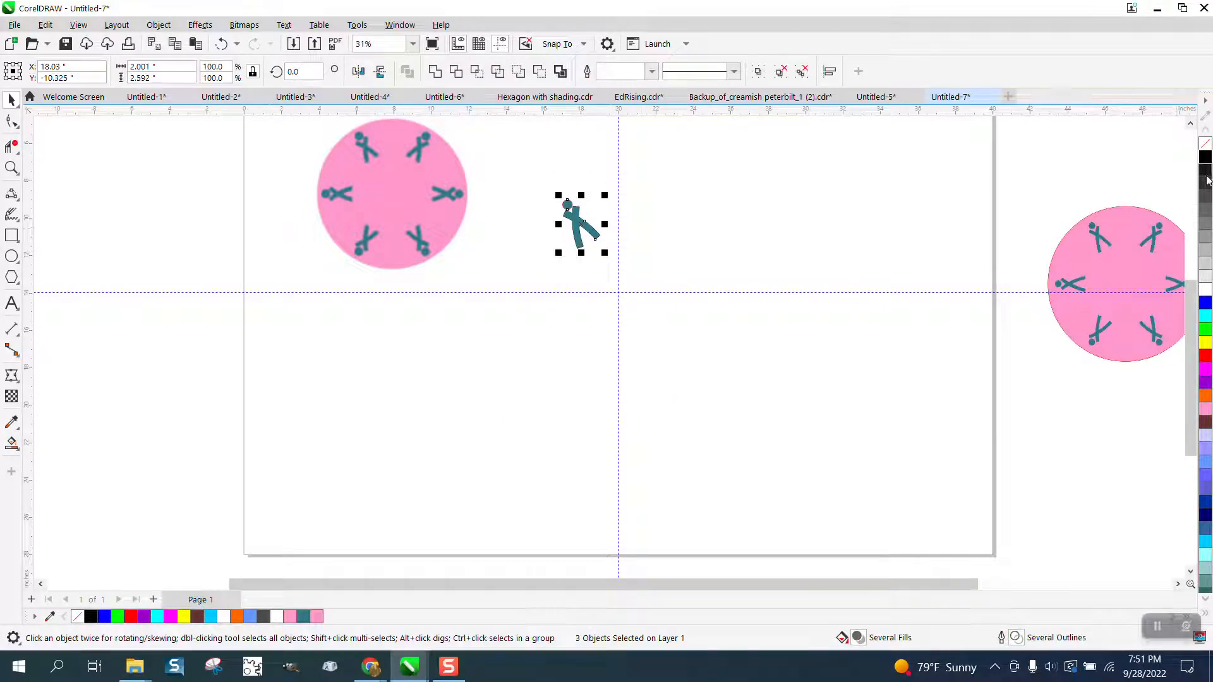
right_click(1204, 148)
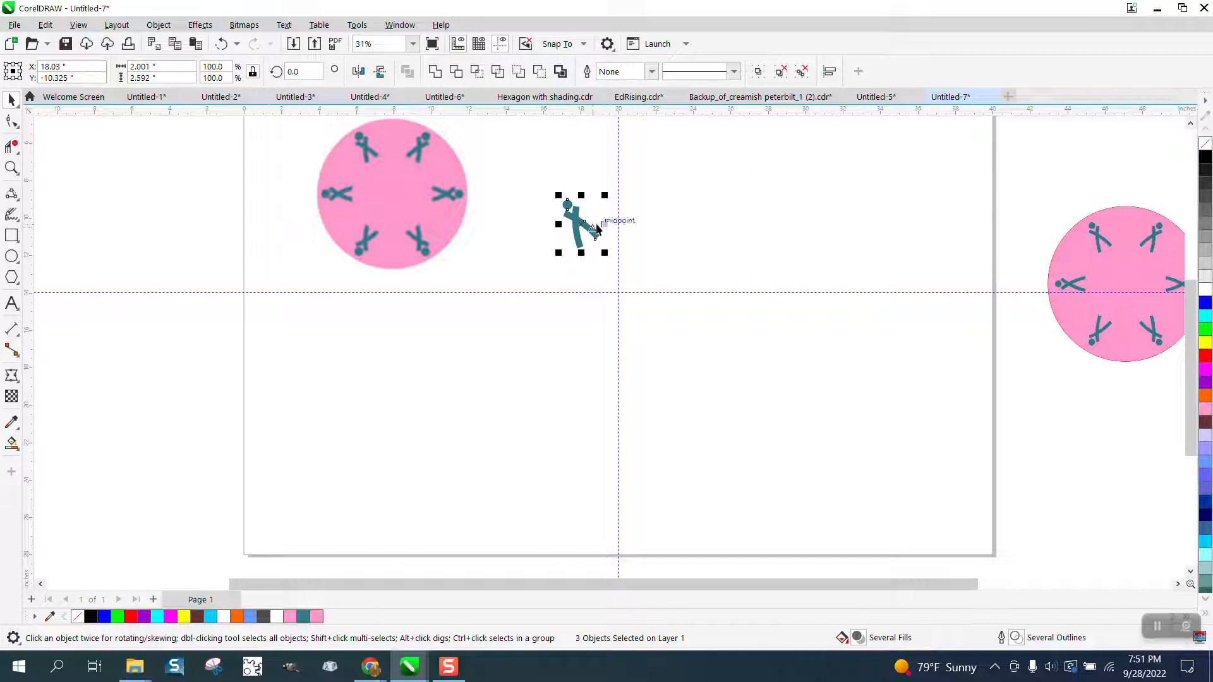
Step: Try to move the ungrouped figure's rotation centre to the guideline intersection, and undo the accidental move of its body
click(580, 224)
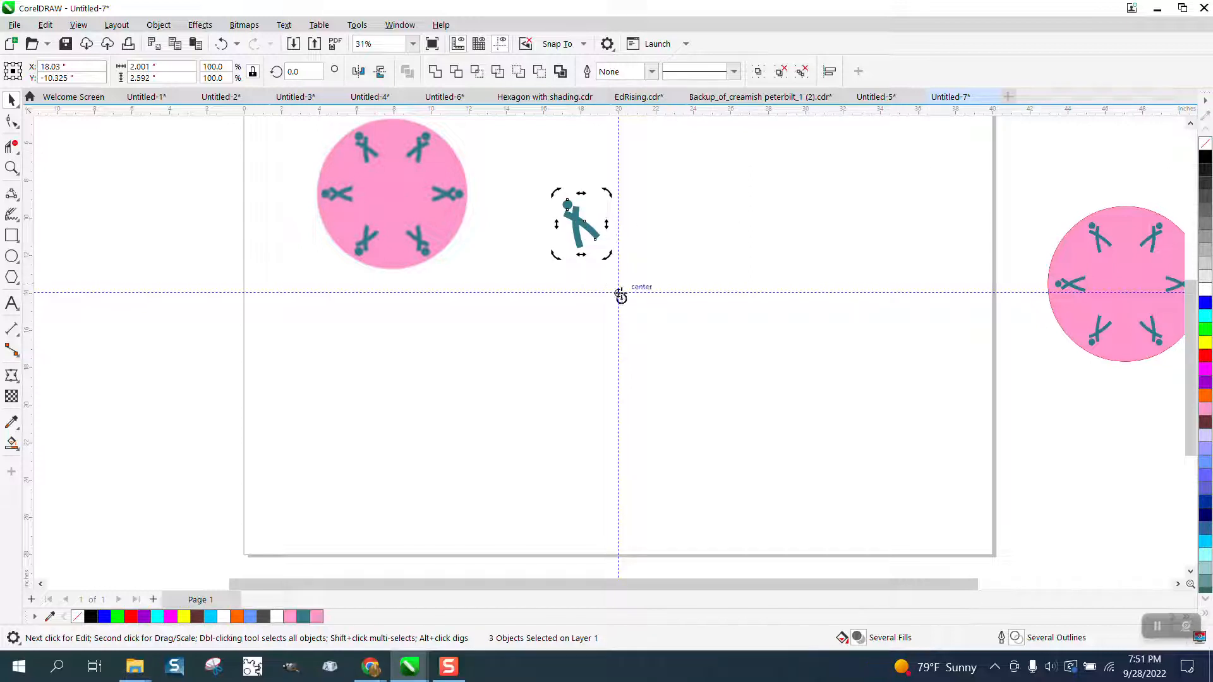
click(585, 228)
click(581, 225)
click(582, 224)
click(581, 224)
click(594, 222)
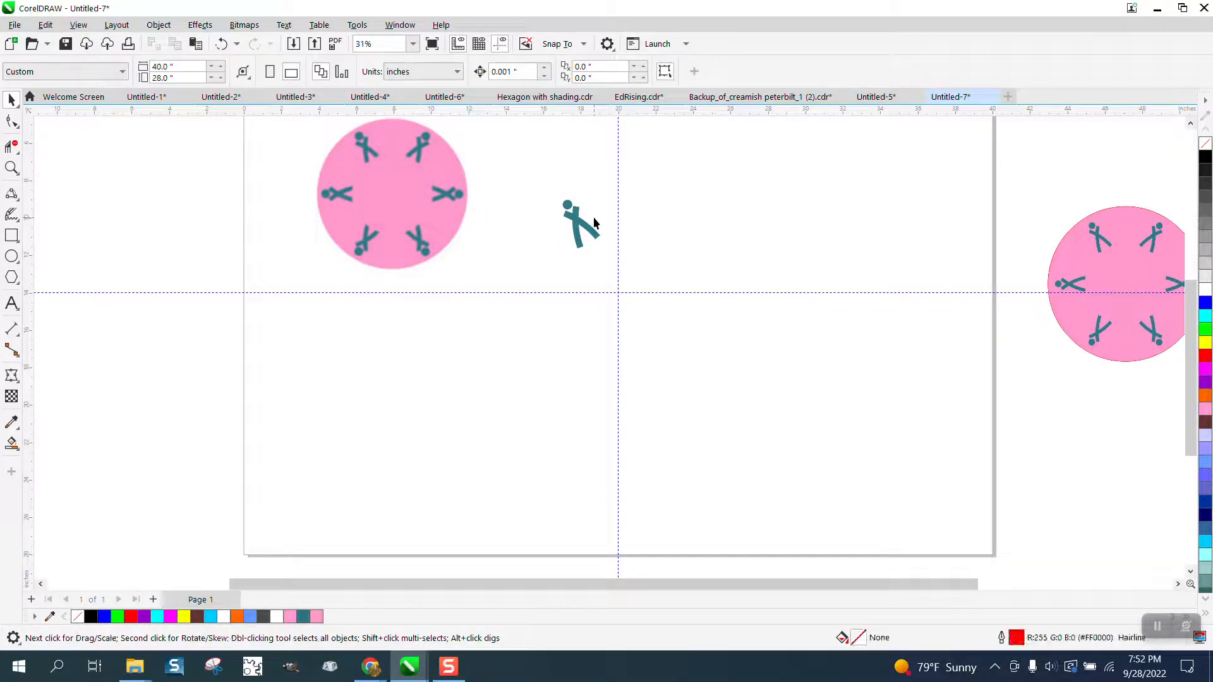
drag(593, 228, 651, 221)
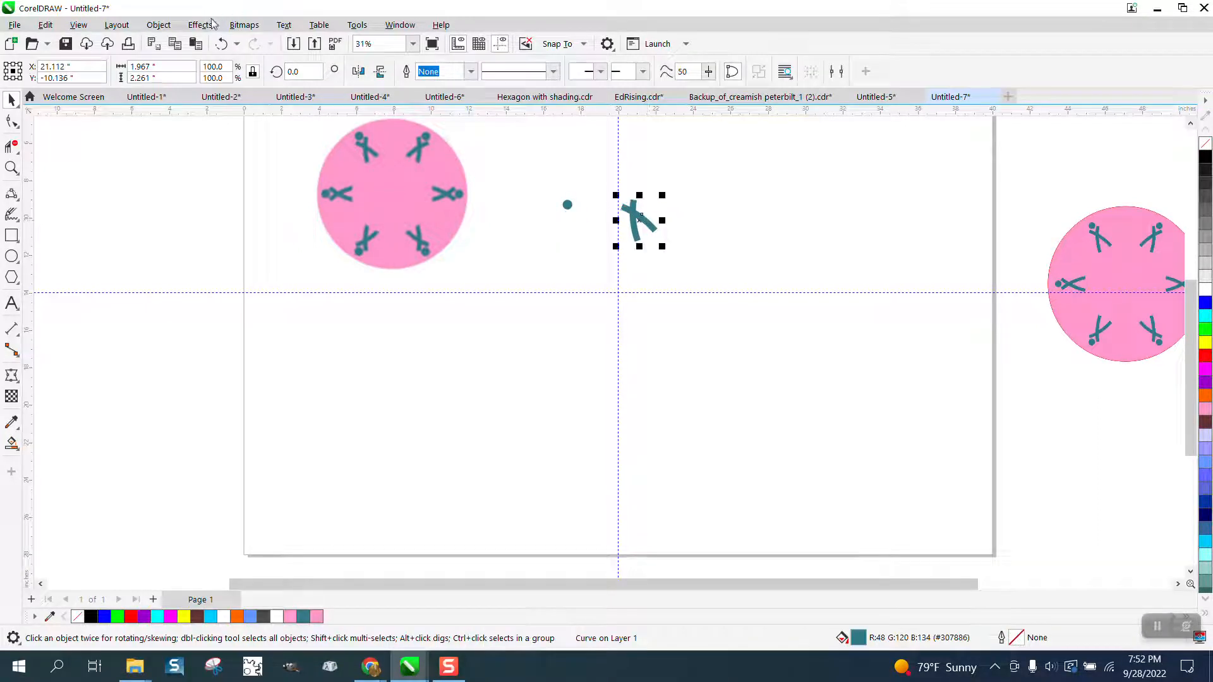
click(221, 44)
Step: Group all parts of the teal figure and place the group's rotation centre on the guideline intersection
drag(486, 167, 674, 293)
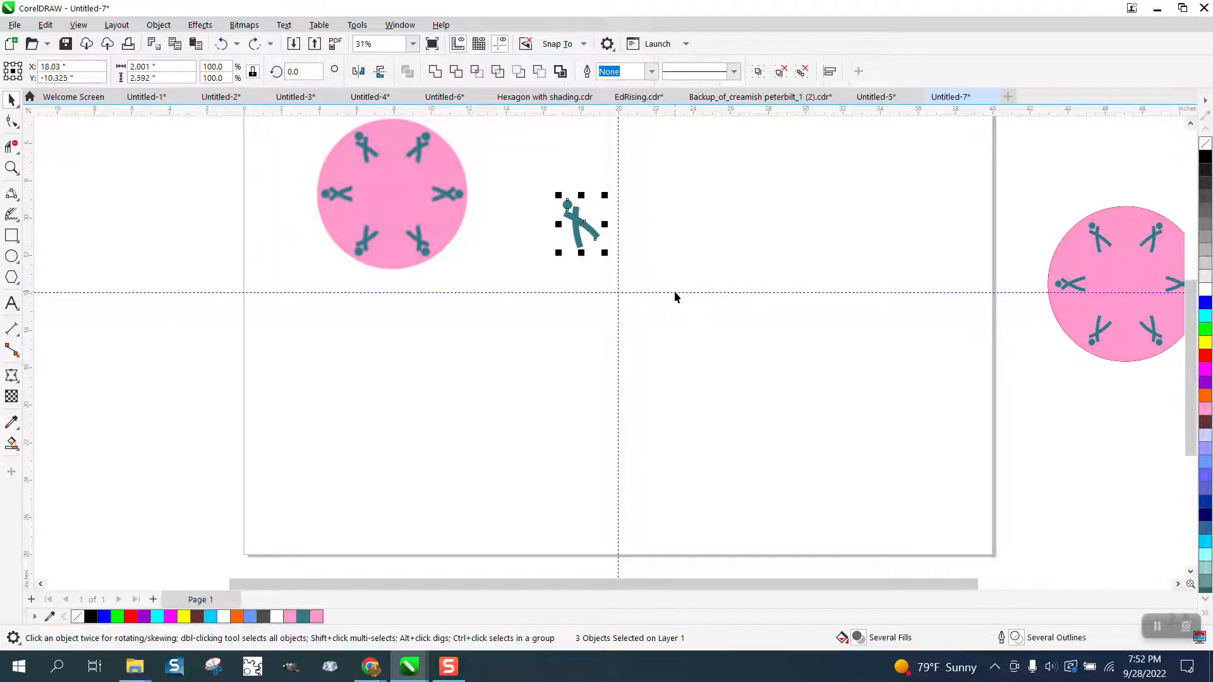
key(ctrl+g)
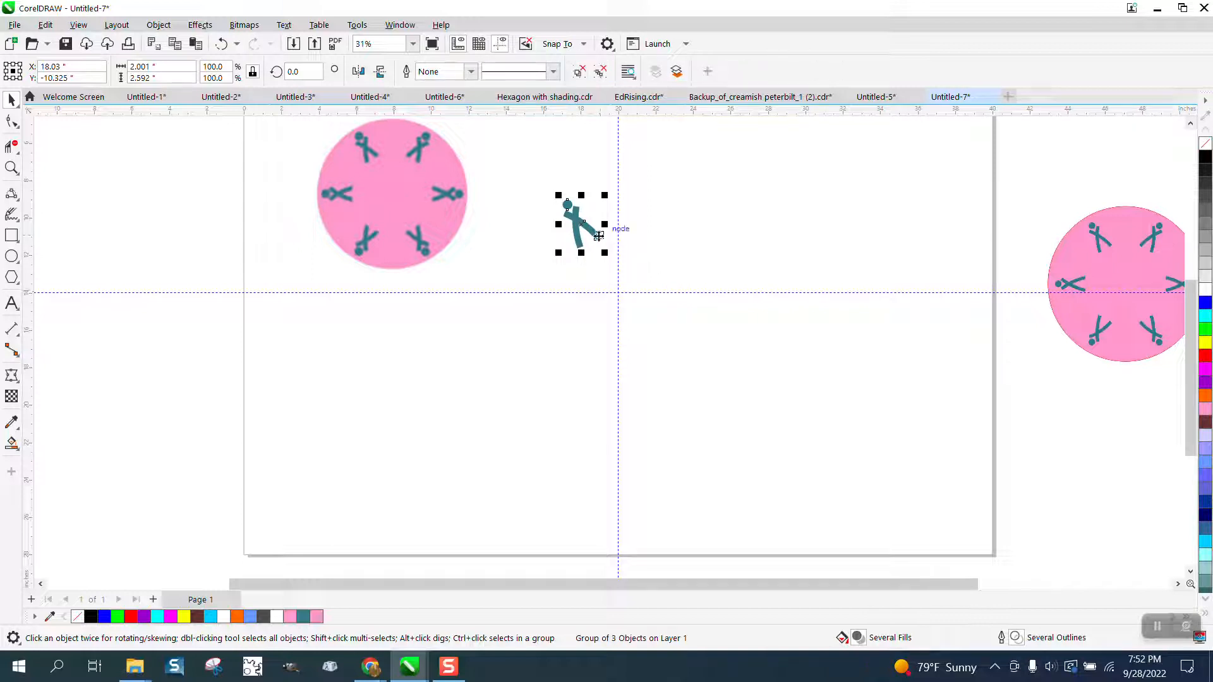
click(584, 226)
drag(582, 225, 617, 286)
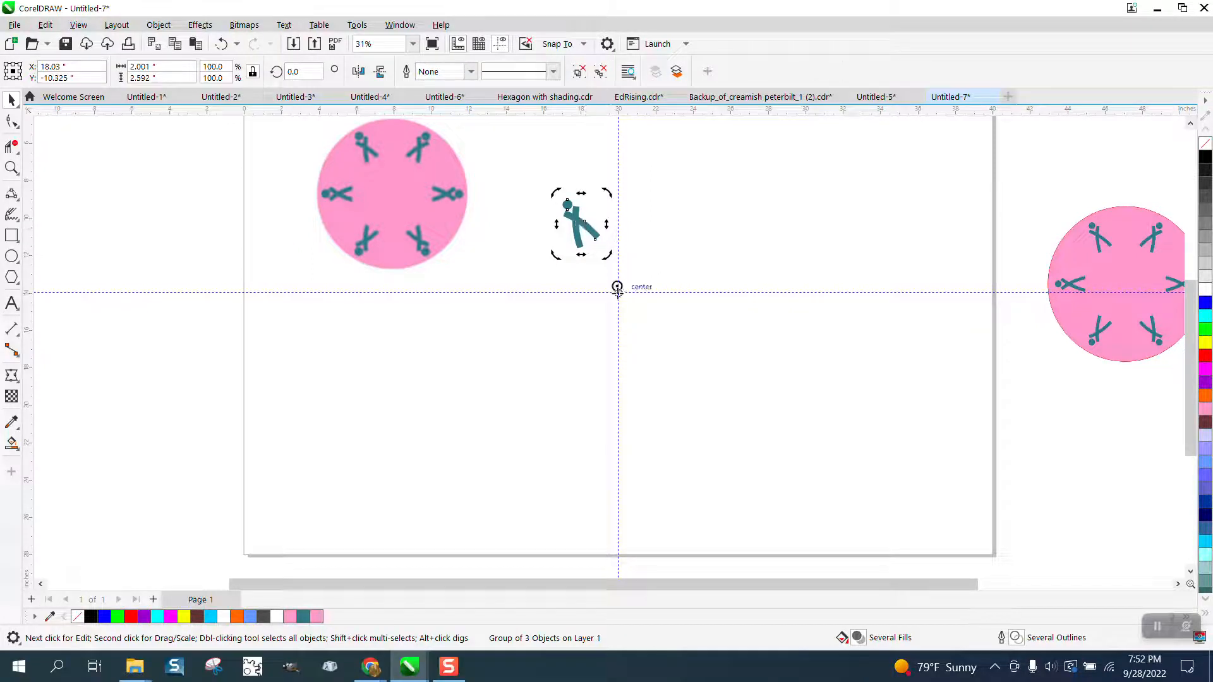
click(578, 223)
click(577, 223)
Step: Create five copies of the teal figure, each rotated a further 60° around the guideline intersection
drag(314, 72, 275, 71)
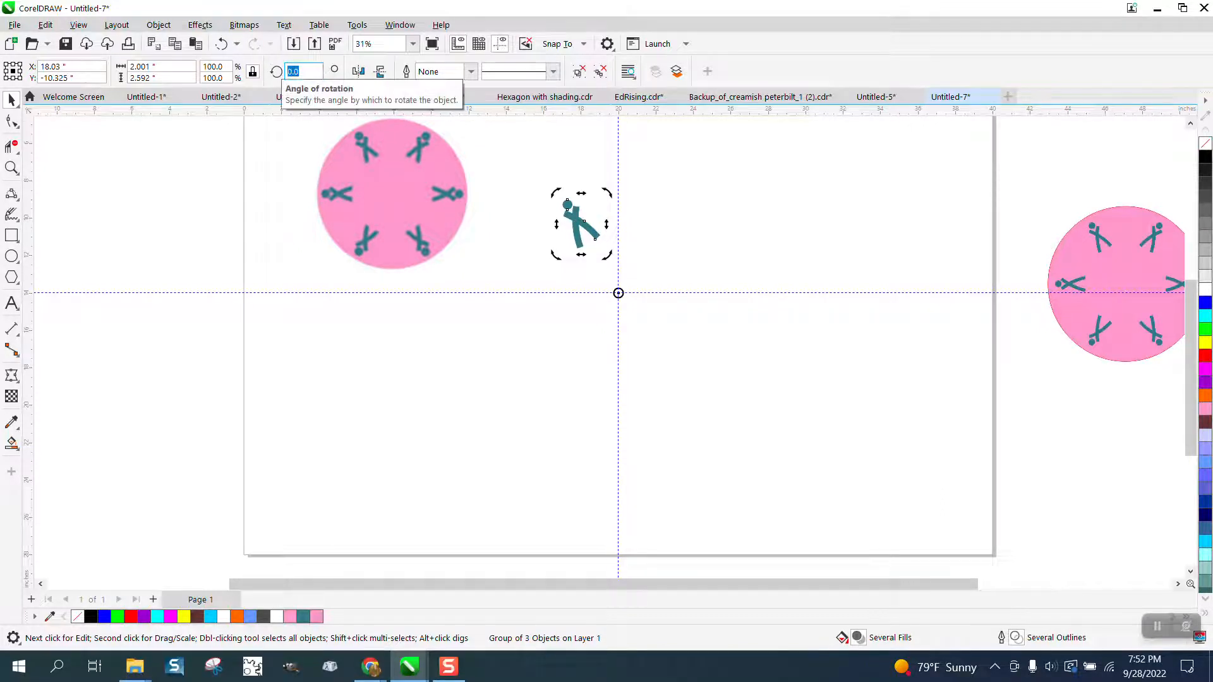
text(60)
key(ctrl+Return)
key(ctrl+Return)
key(ctrl+Return)
key(ctrl+Return)
key(ctrl+Return)
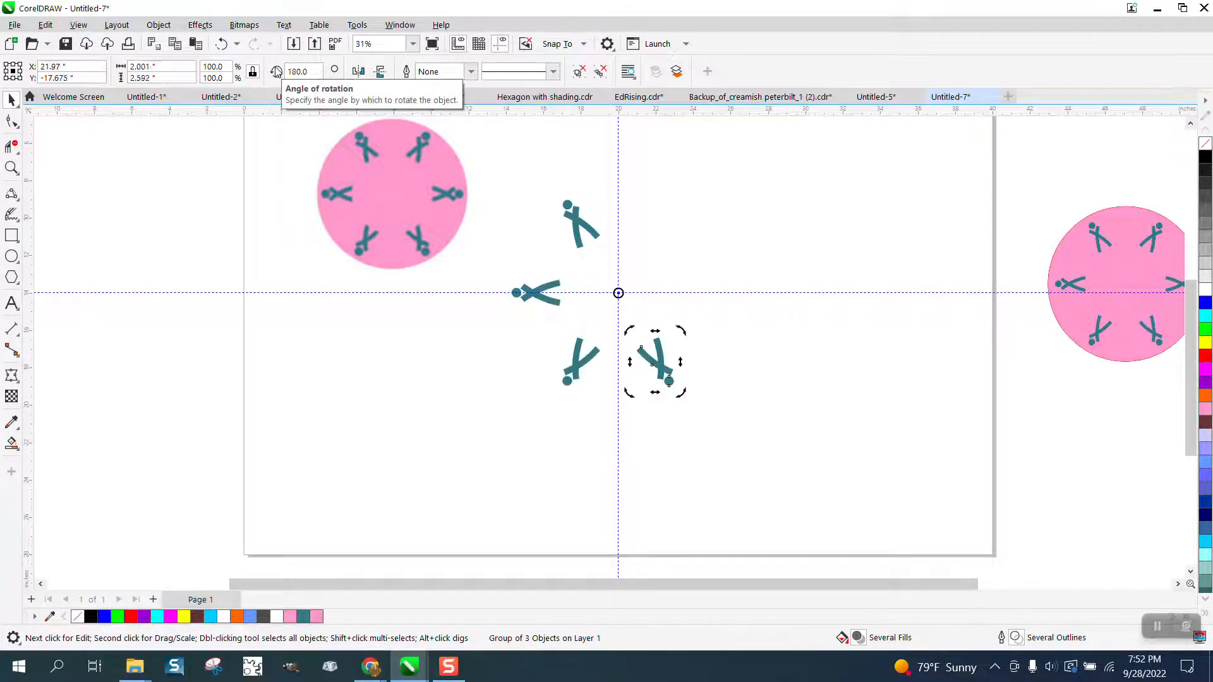
Step: Select all six teal figures and group them together
scroll(490, 256, down, 1)
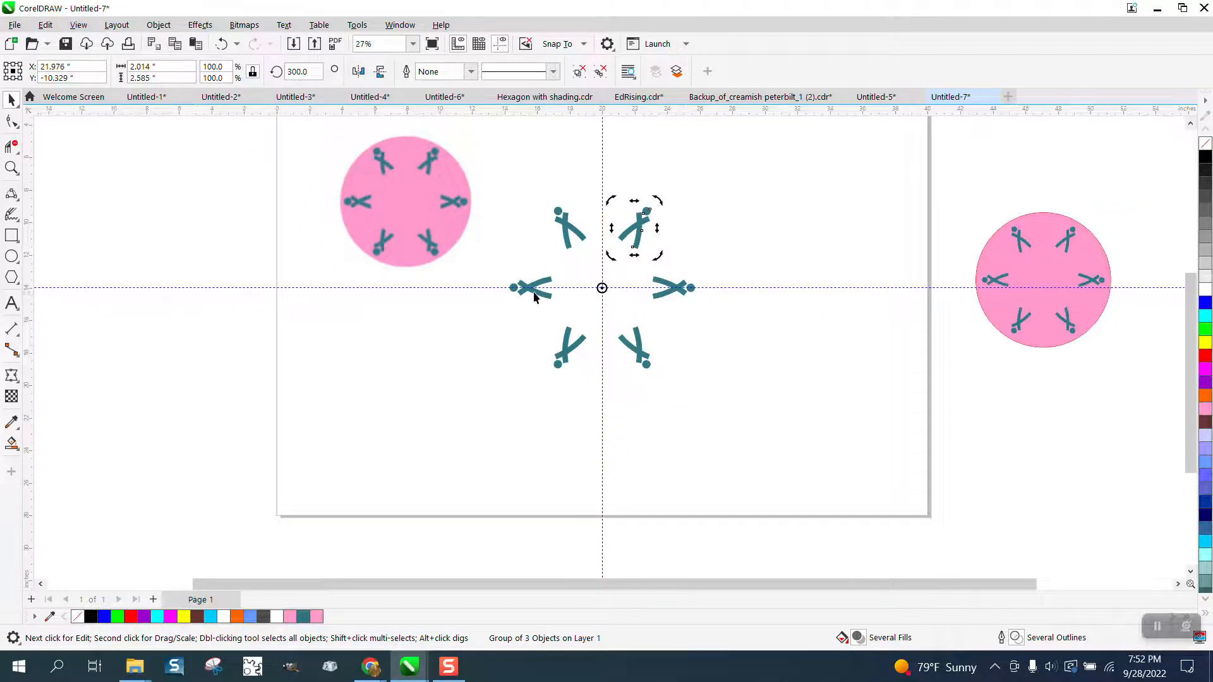
click(491, 291)
drag(513, 300, 782, 411)
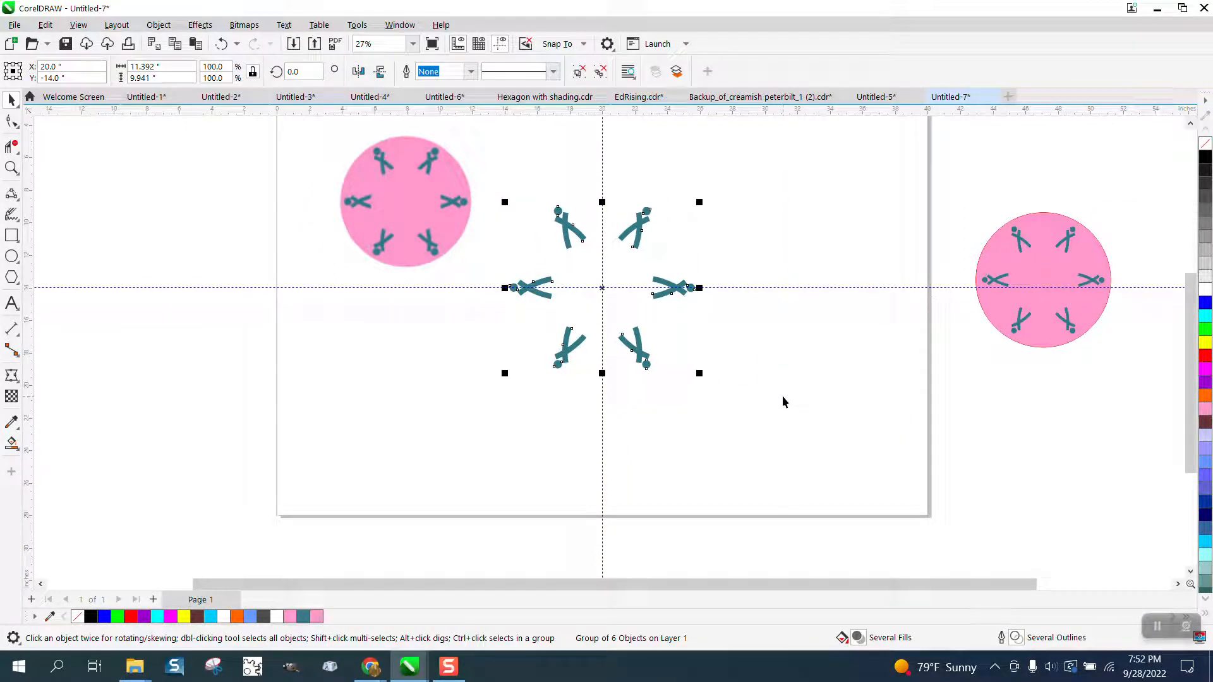
Step: Draw an unfilled circle about 12.07 inches in diameter around the six figures, centred on the page at the guideline intersection
click(12, 256)
drag(856, 241, 689, 423)
key(p)
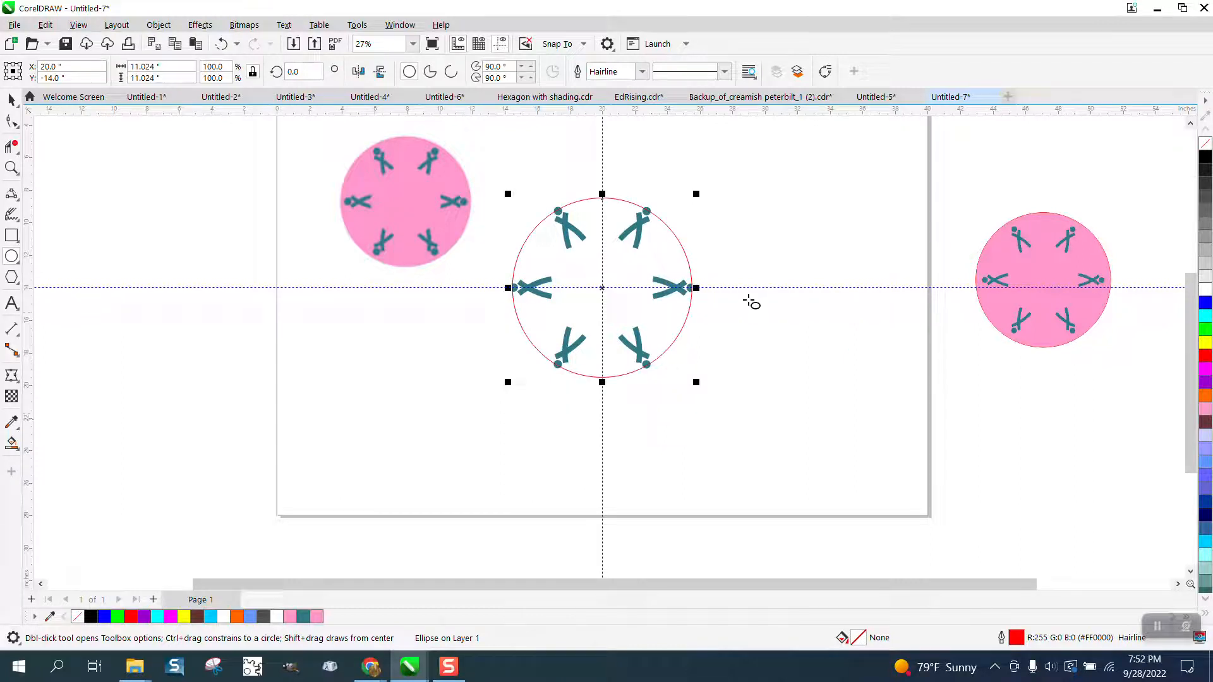
drag(699, 195, 709, 186)
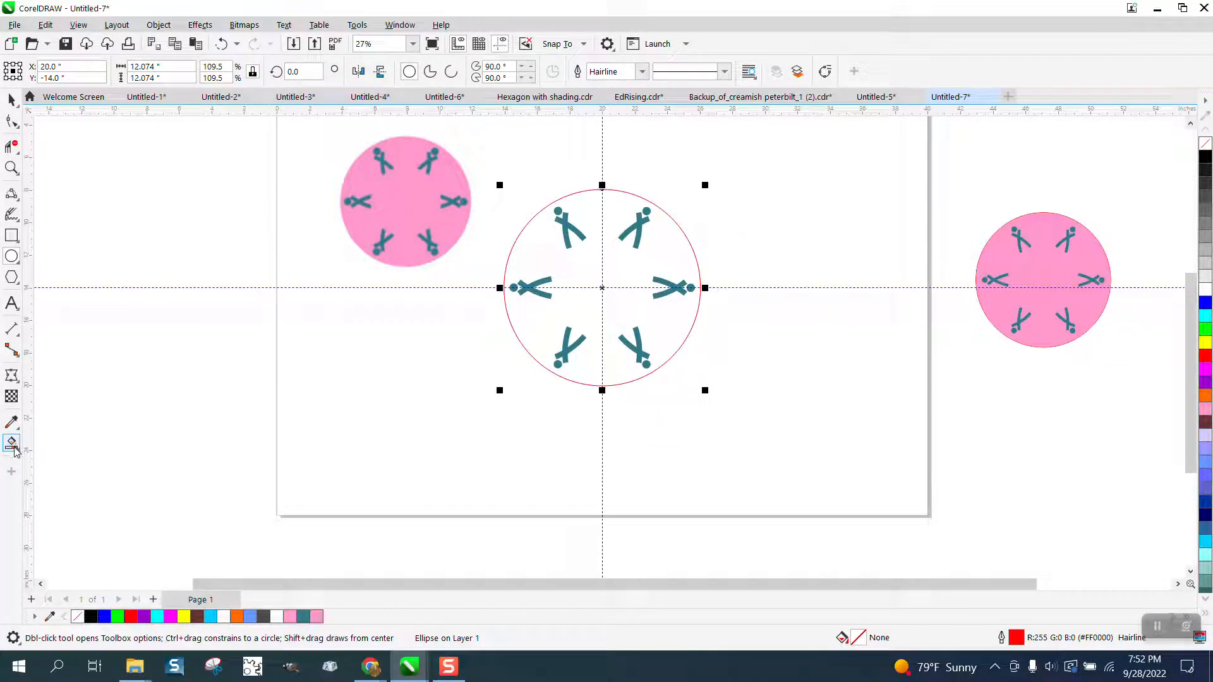
Step: Smart Fill the area around the figures inside the circle with the bitmap's sampled pink (#FF99CB), without an outline
click(13, 443)
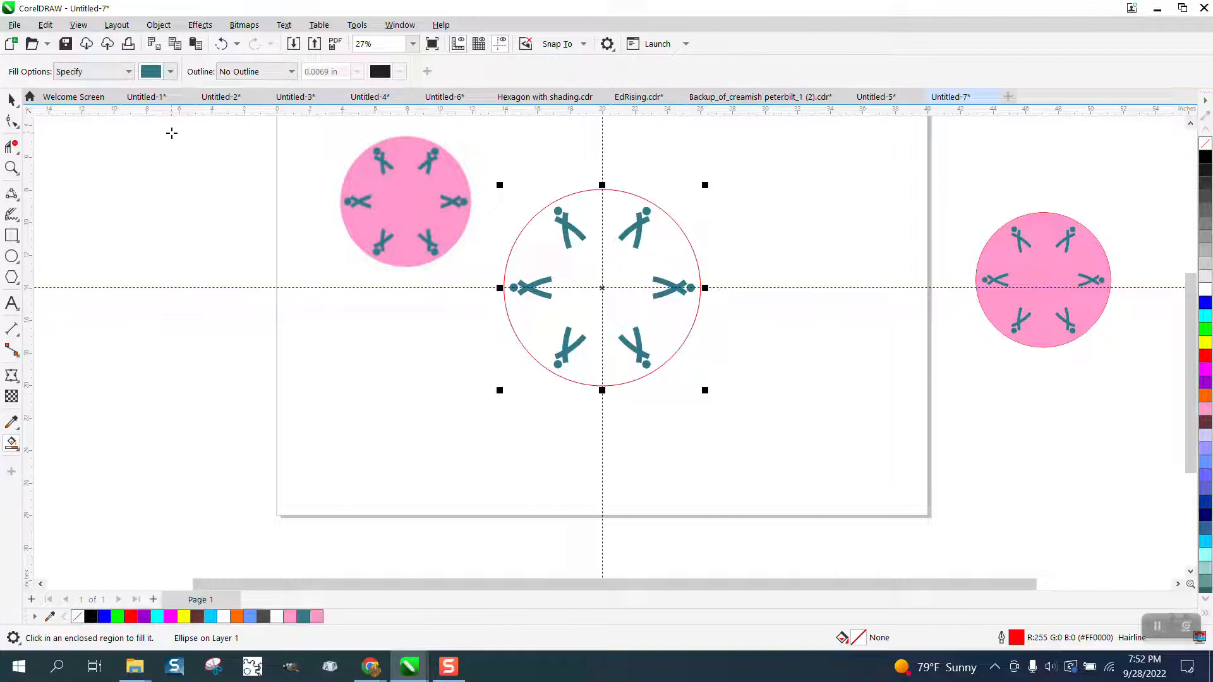
click(171, 71)
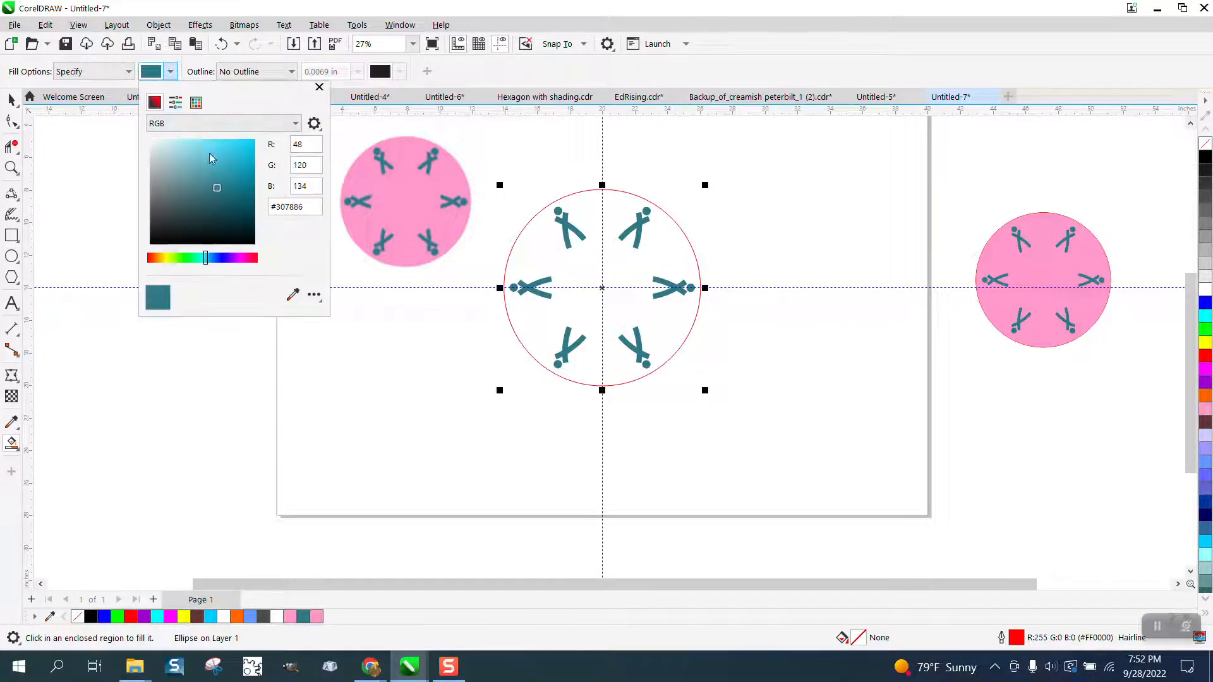
click(293, 295)
click(365, 228)
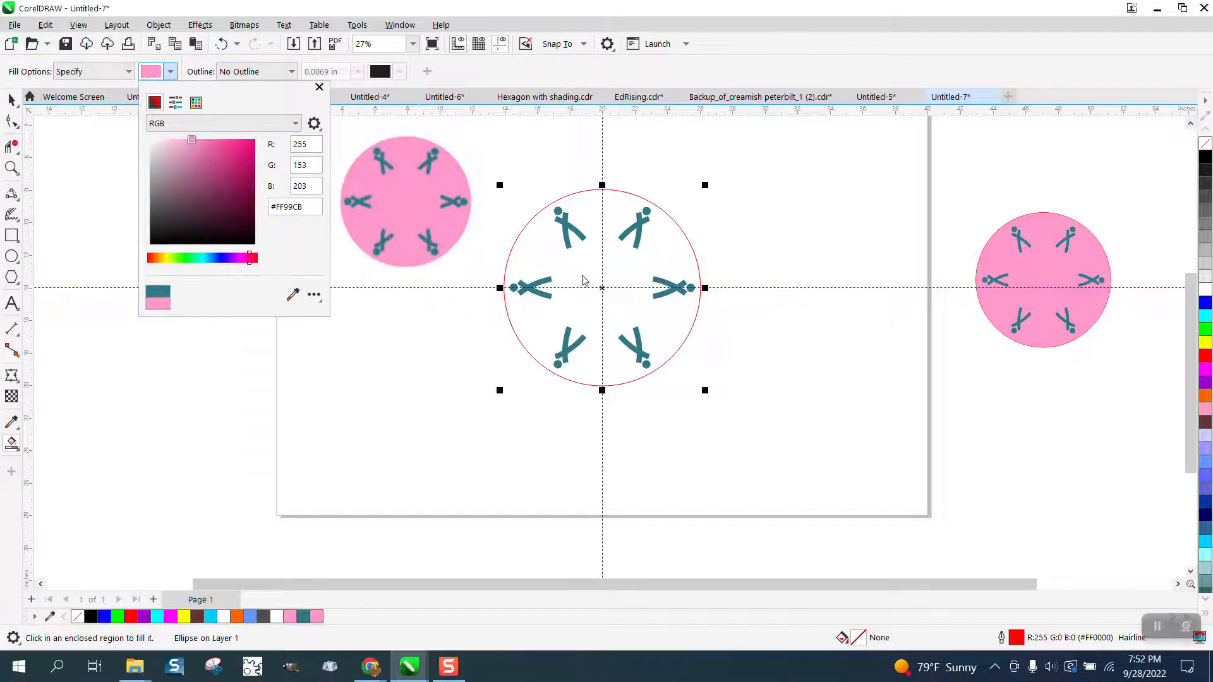
click(582, 275)
click(582, 275)
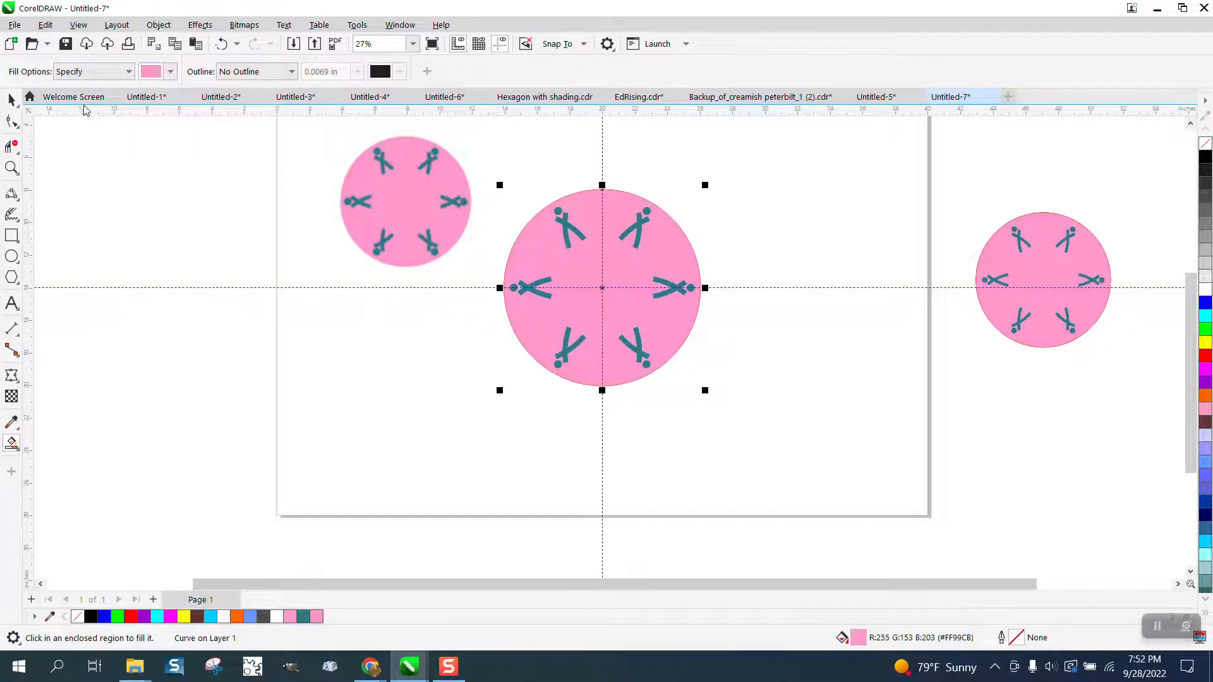
click(12, 100)
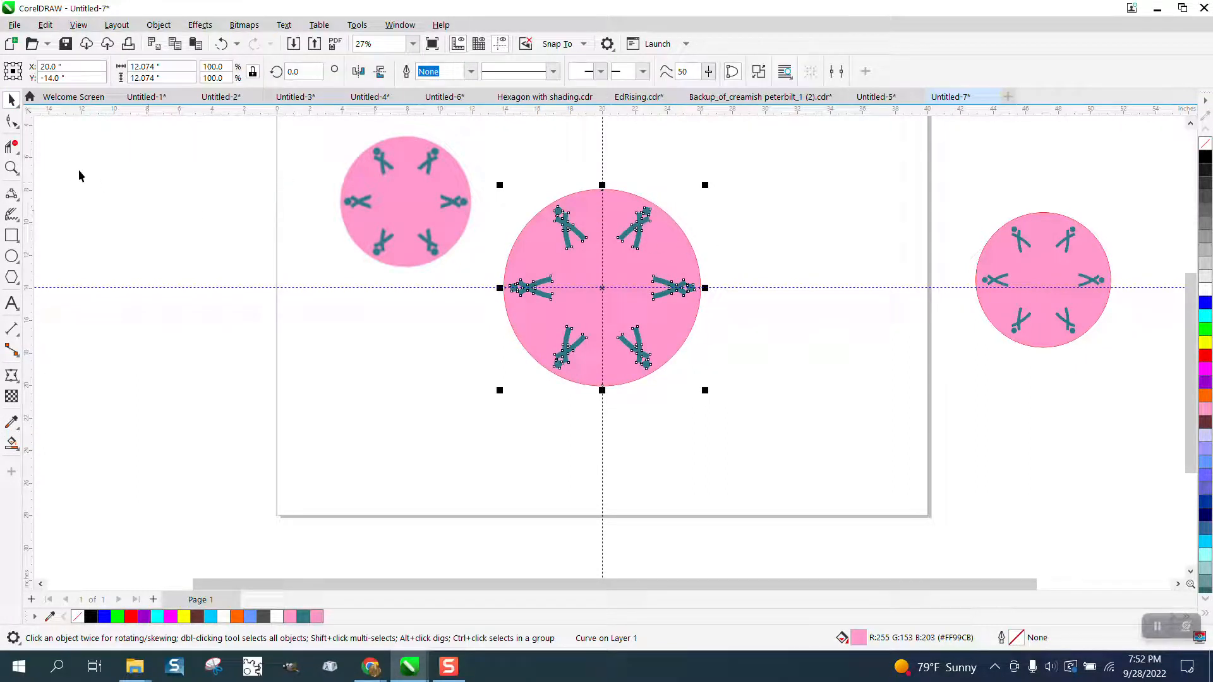
click(11, 167)
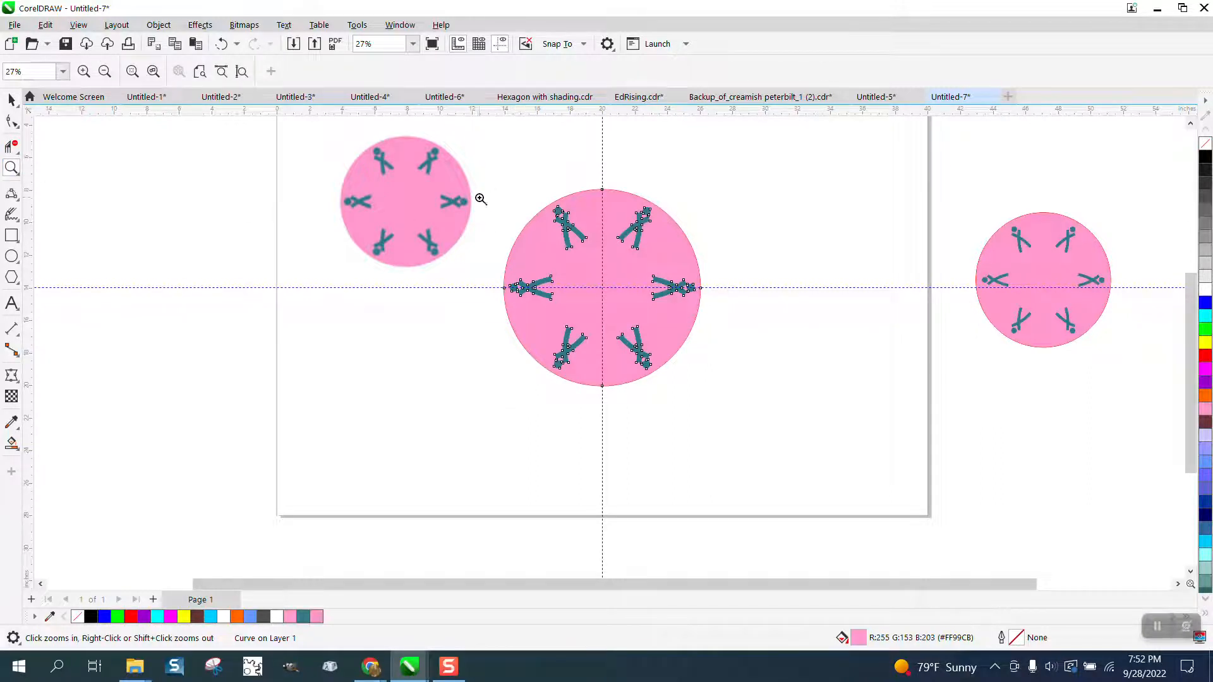
click(11, 100)
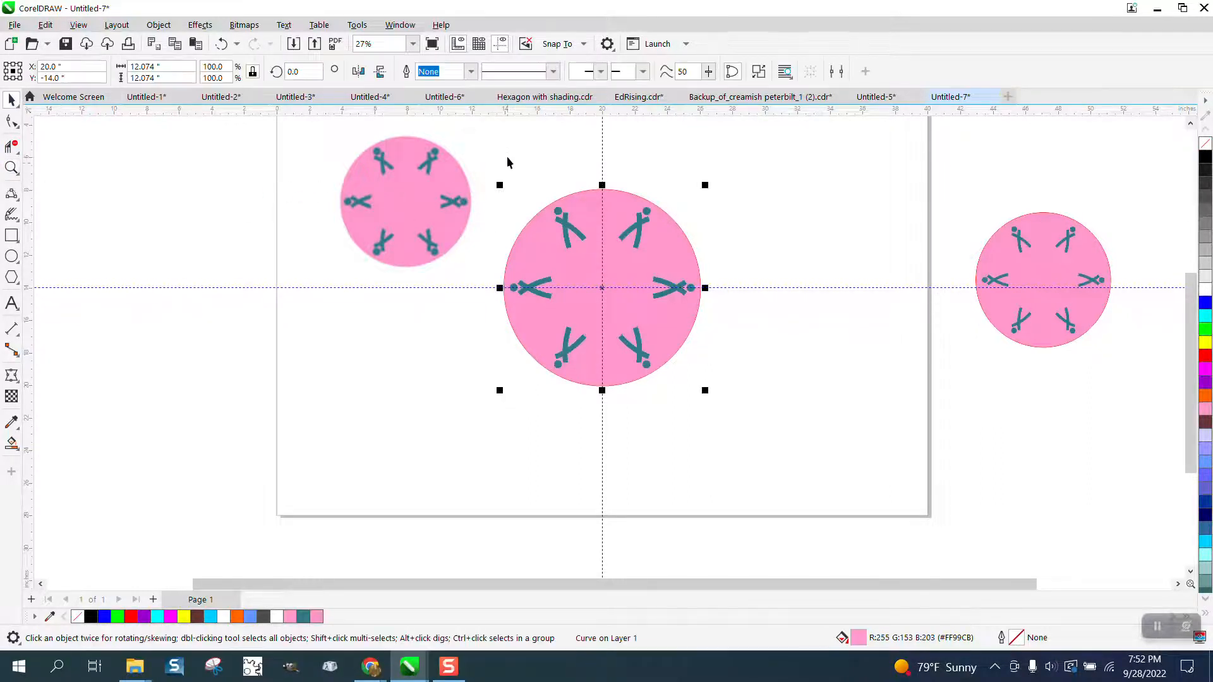
Step: Move the blurry bitmap down so that it sits roughly level with the vector circle
drag(507, 157, 682, 406)
key(ctrl+v)
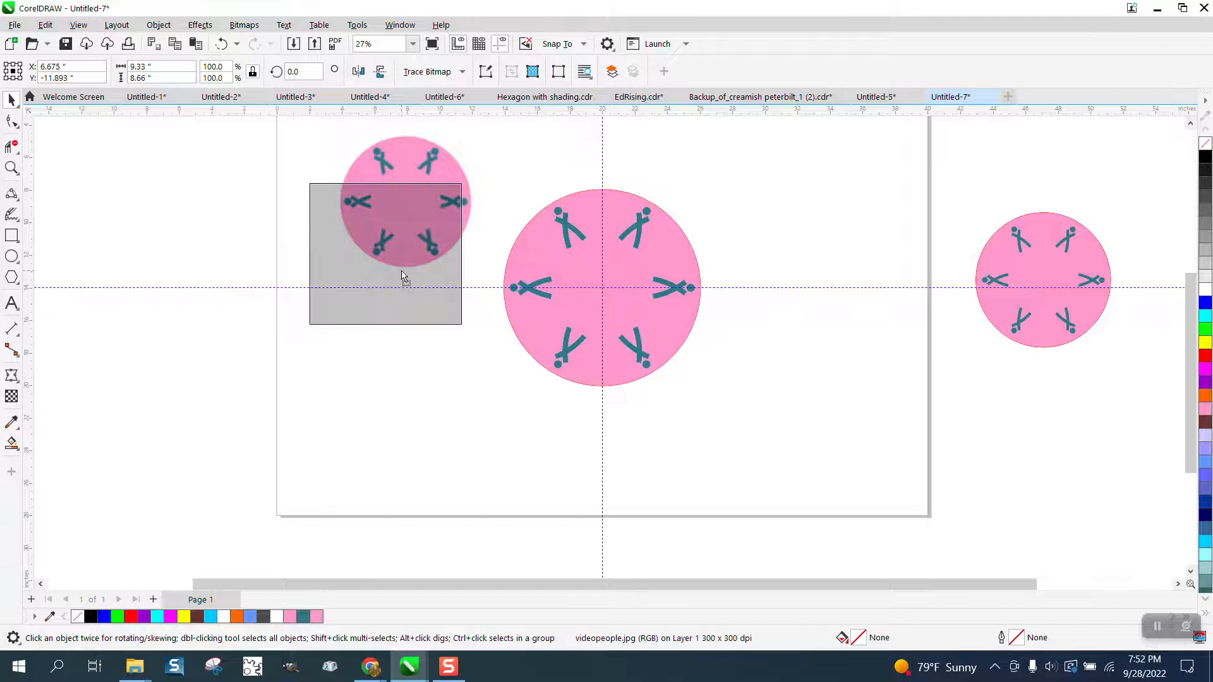
drag(405, 276, 398, 282)
Step: Scale the complete vector circle artwork down to about 8.54 inches wide and move it directly beside the blurry bitmap
drag(487, 154, 753, 411)
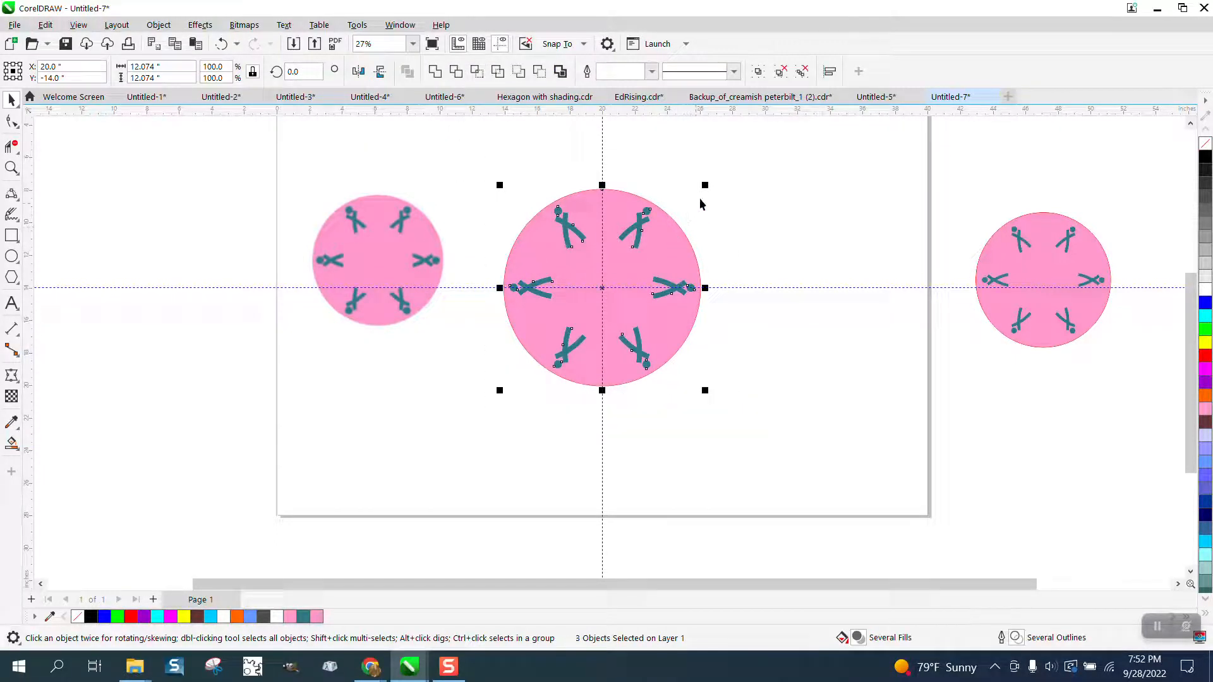
drag(707, 185, 674, 220)
drag(600, 291, 520, 267)
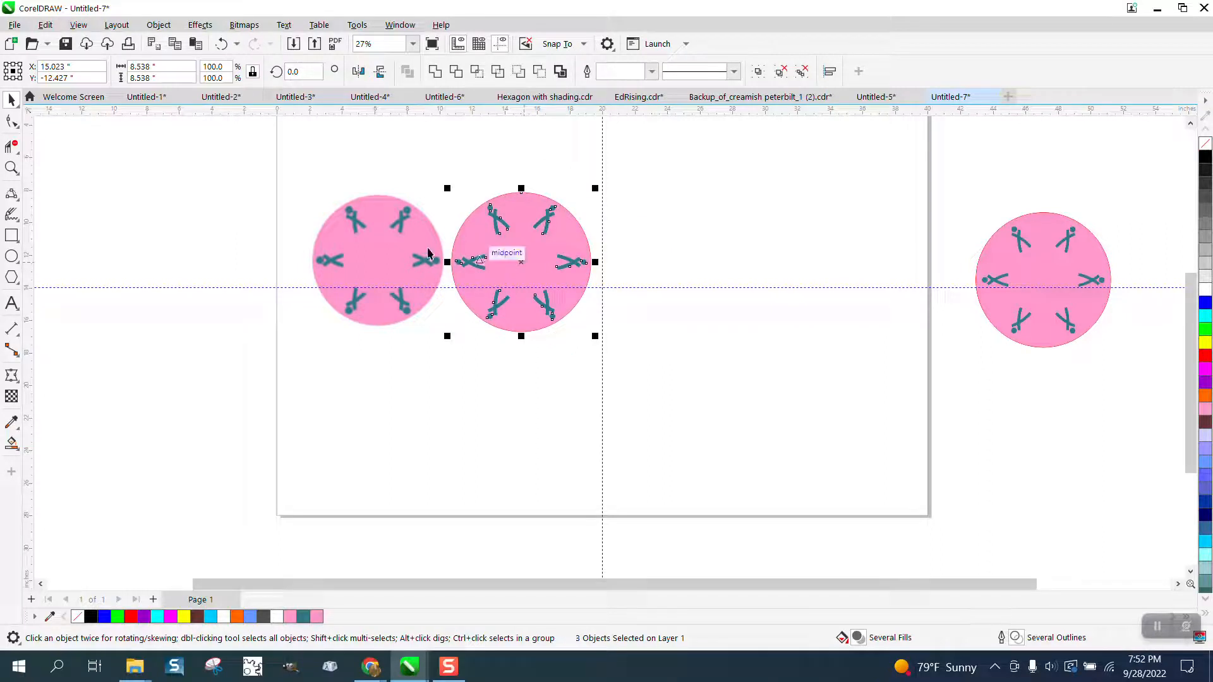
Step: Compare the edges and figures of the blurry bitmap with those of the vector circle at close range
click(12, 167)
drag(379, 195, 700, 331)
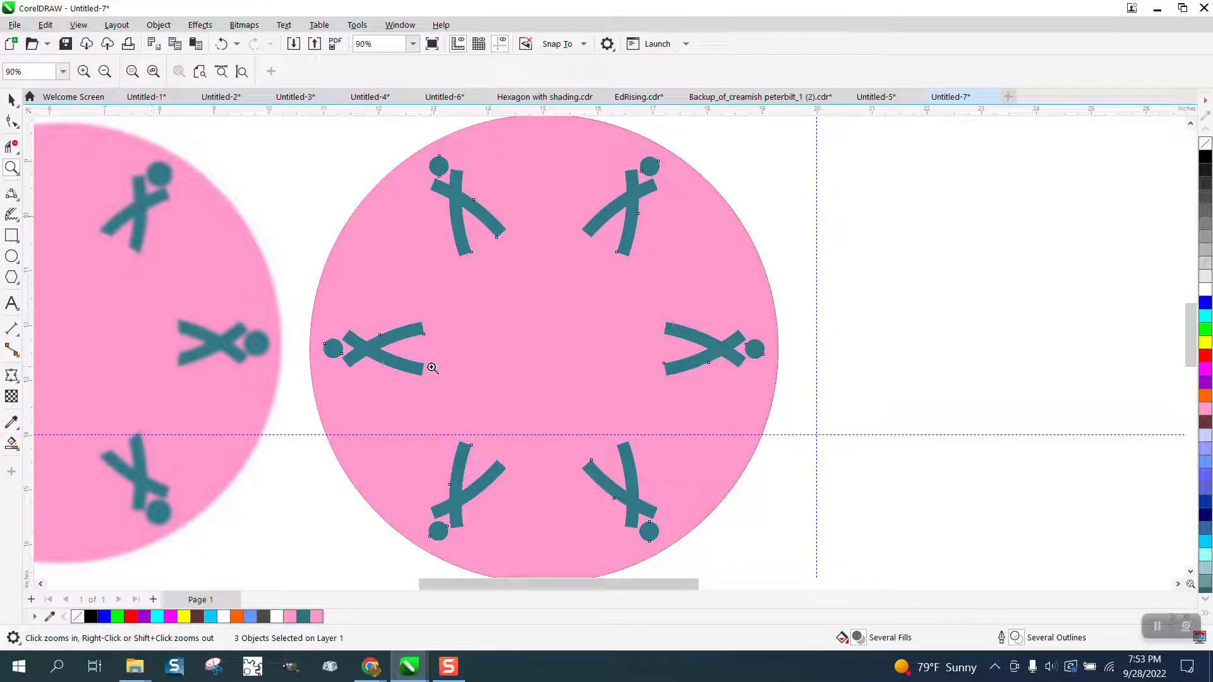
scroll(379, 359, down, 1)
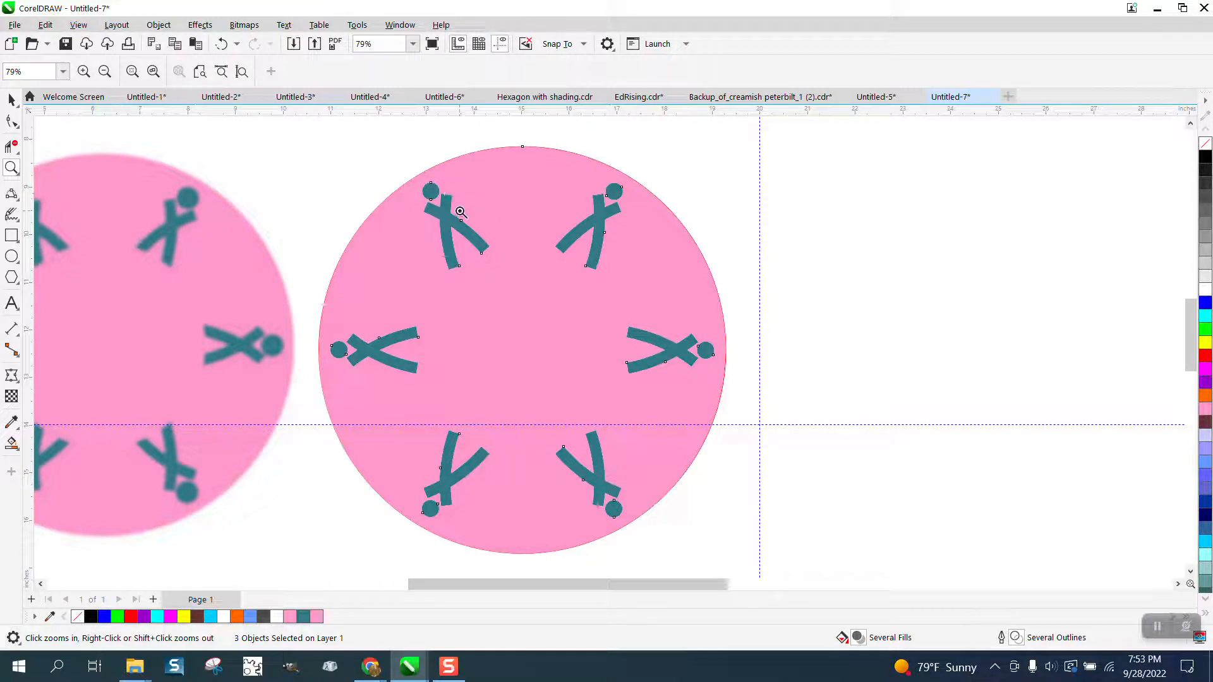
scroll(513, 232, down, 1)
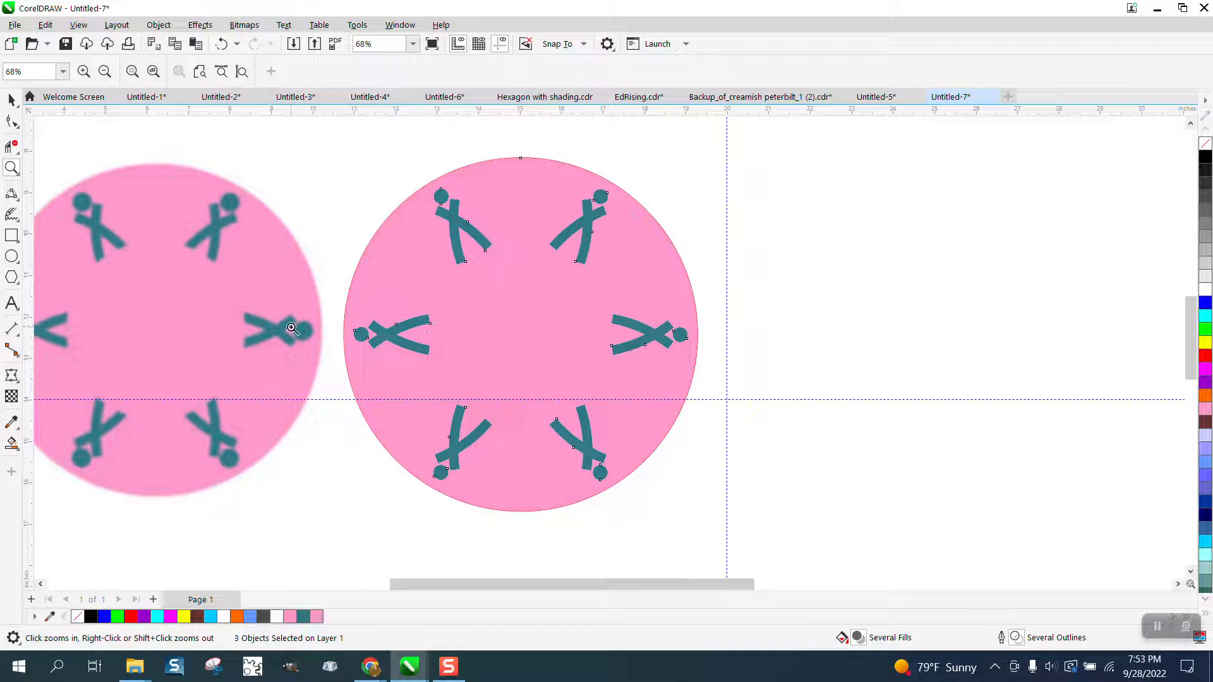
scroll(257, 316, up, 13)
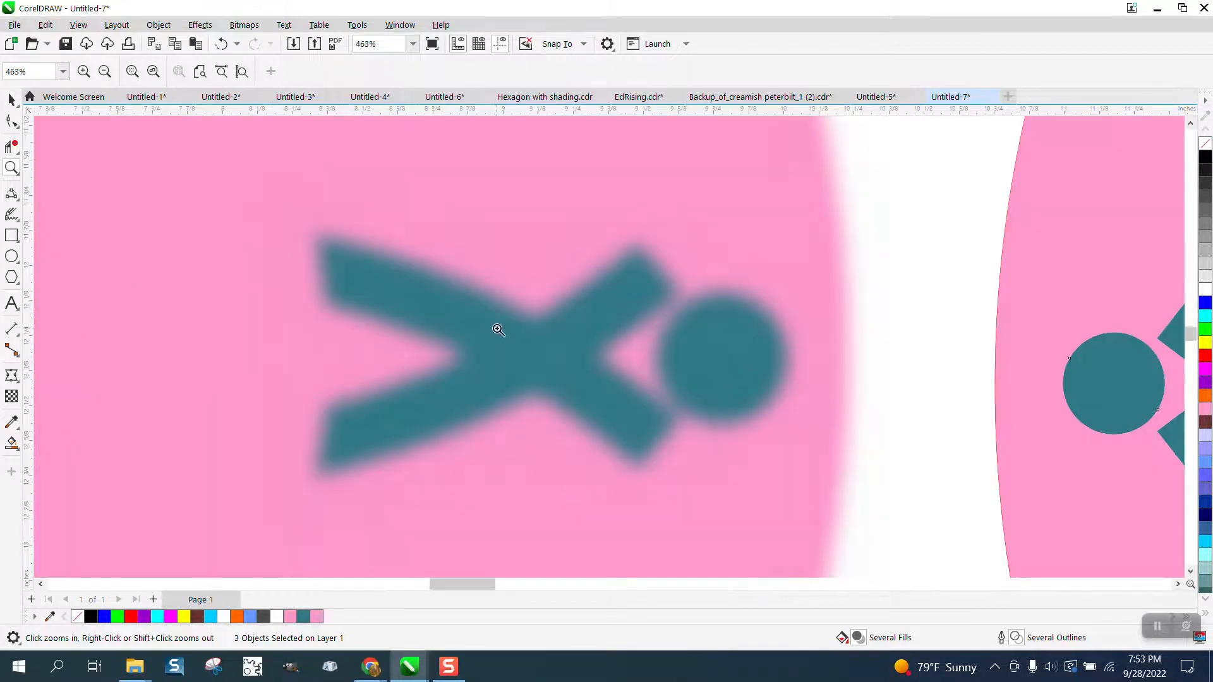
scroll(499, 326, down, 4)
scroll(501, 324, down, 16)
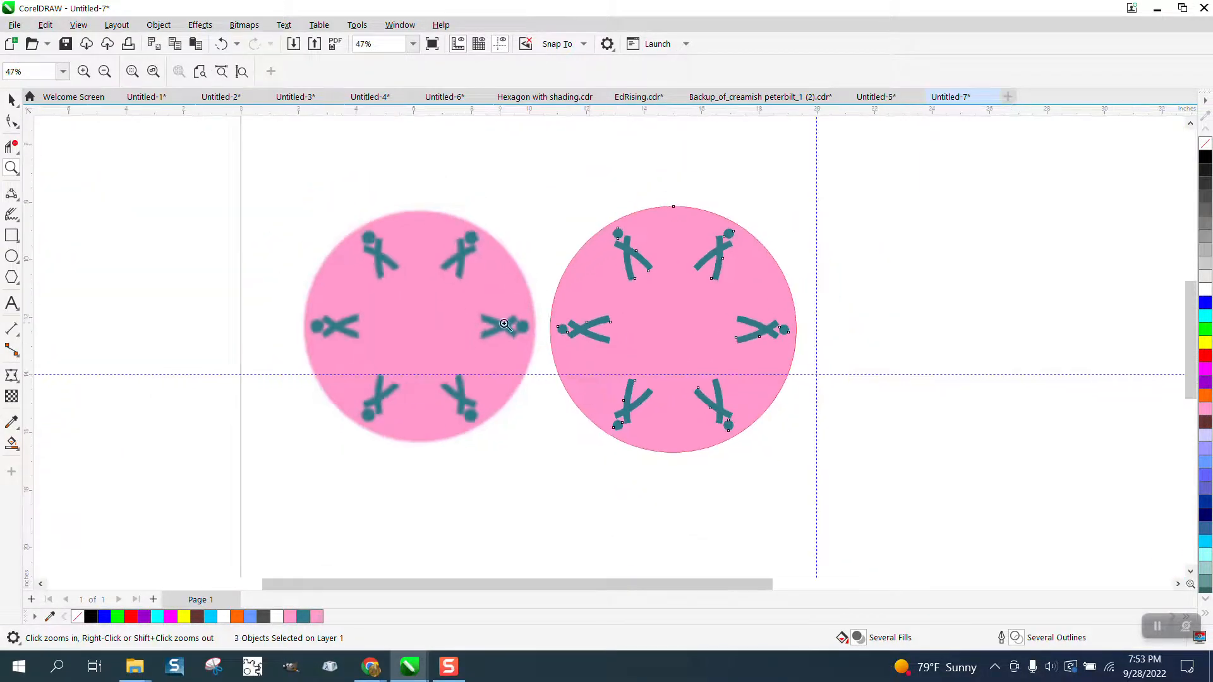
scroll(592, 325, down, 2)
drag(582, 272, 737, 378)
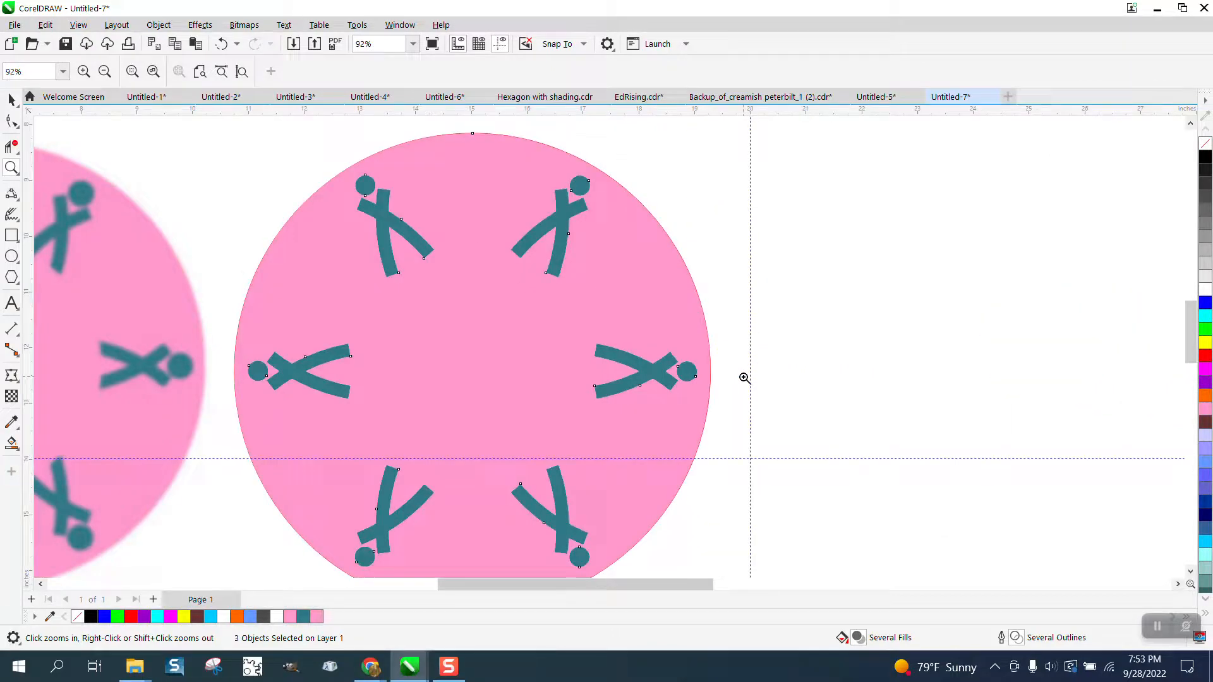